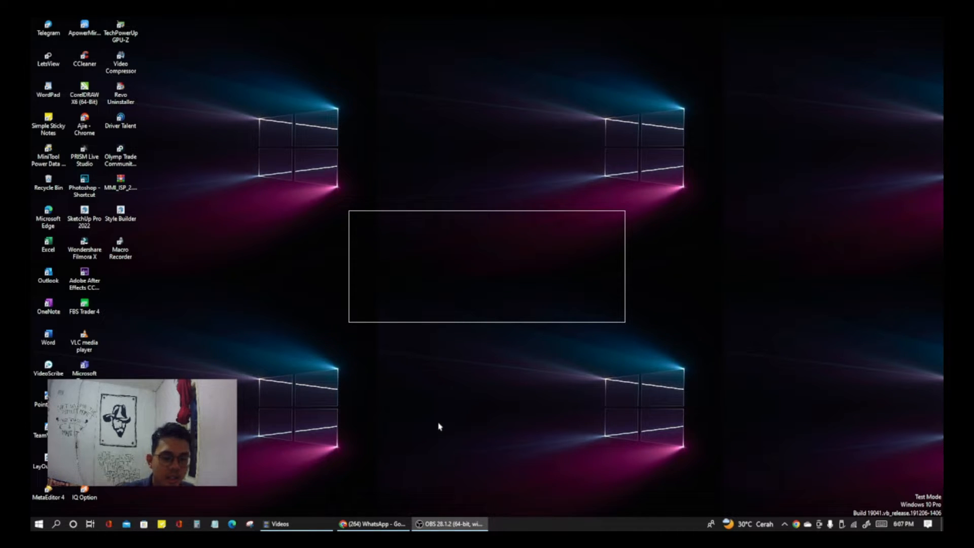
Step: Launch CorelDRAW X6 and create a new blank document with the A4 page size
left_click(887, 25)
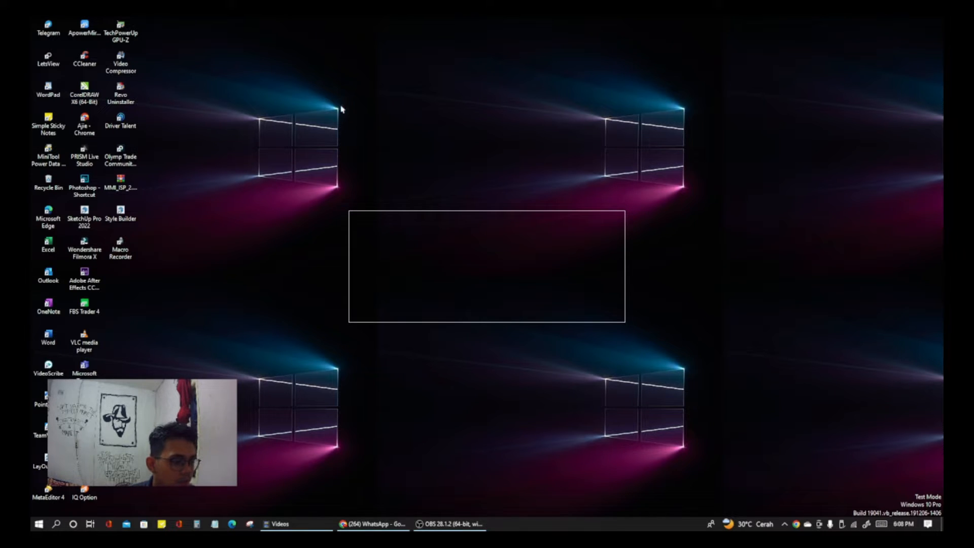
left_click(91, 103)
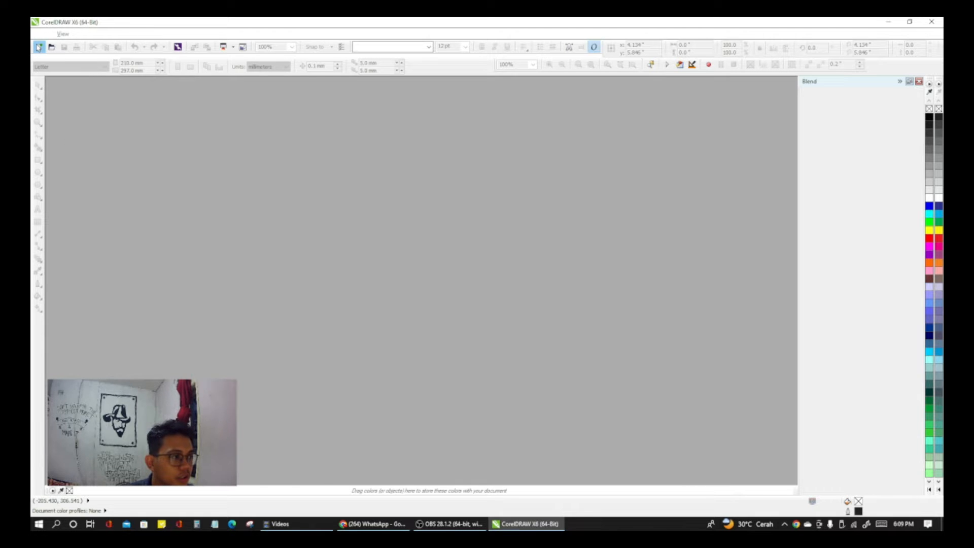
left_click(38, 47)
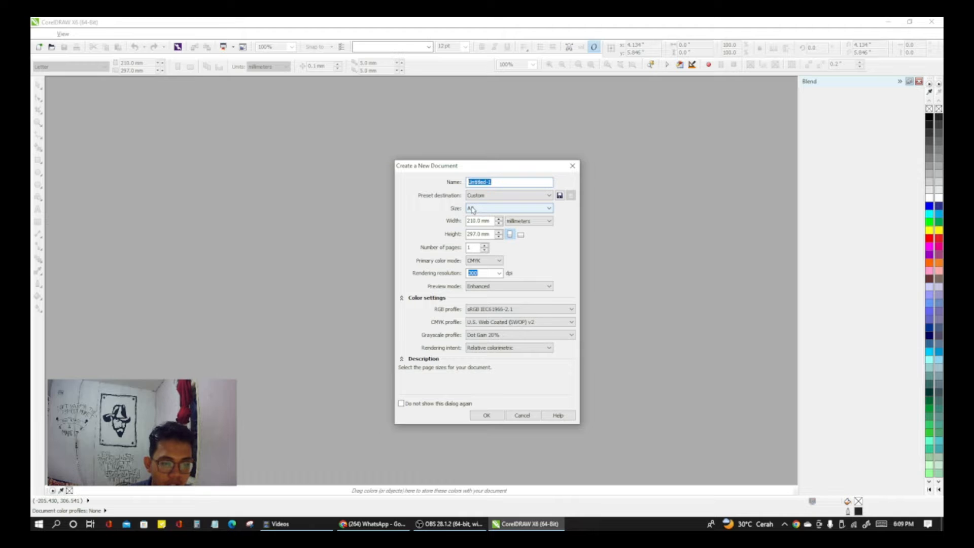
left_click(472, 210)
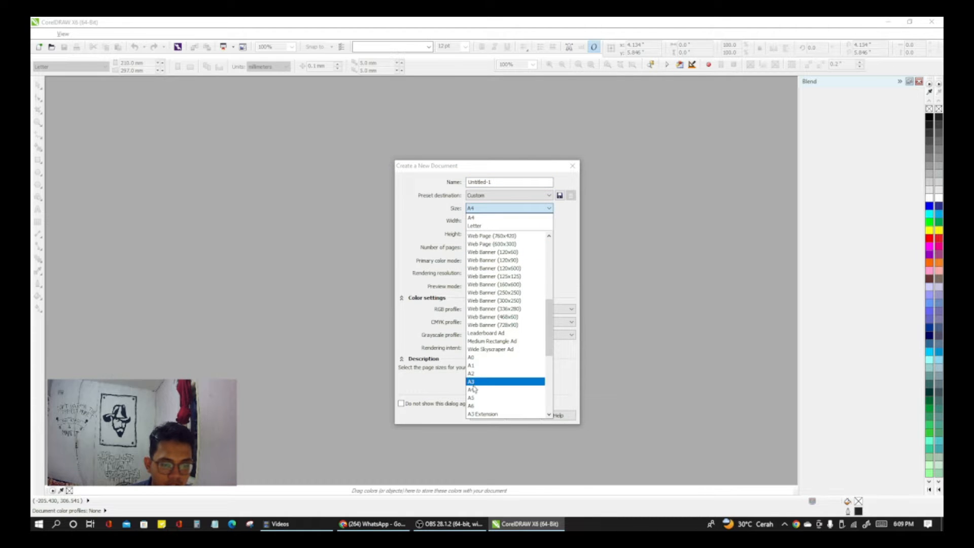
left_click(472, 389)
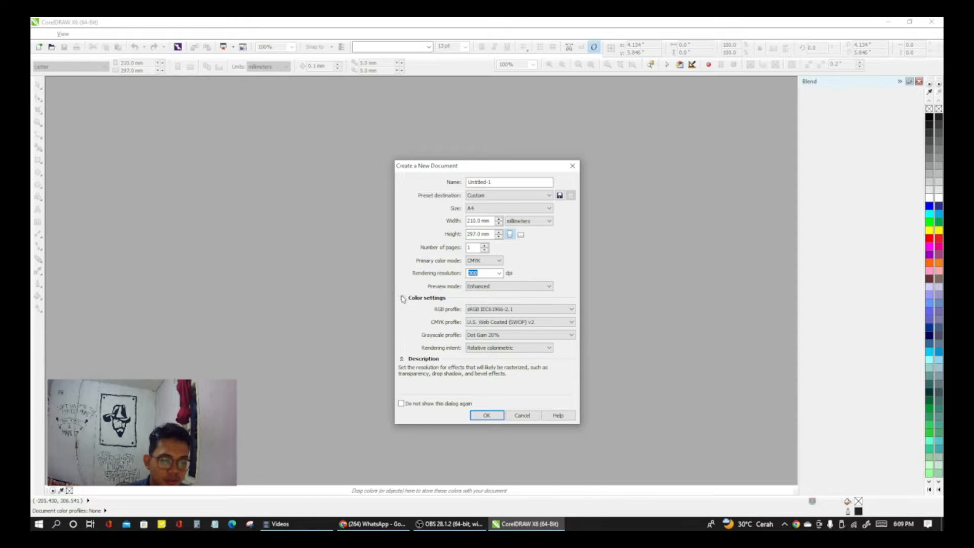
left_click(487, 416)
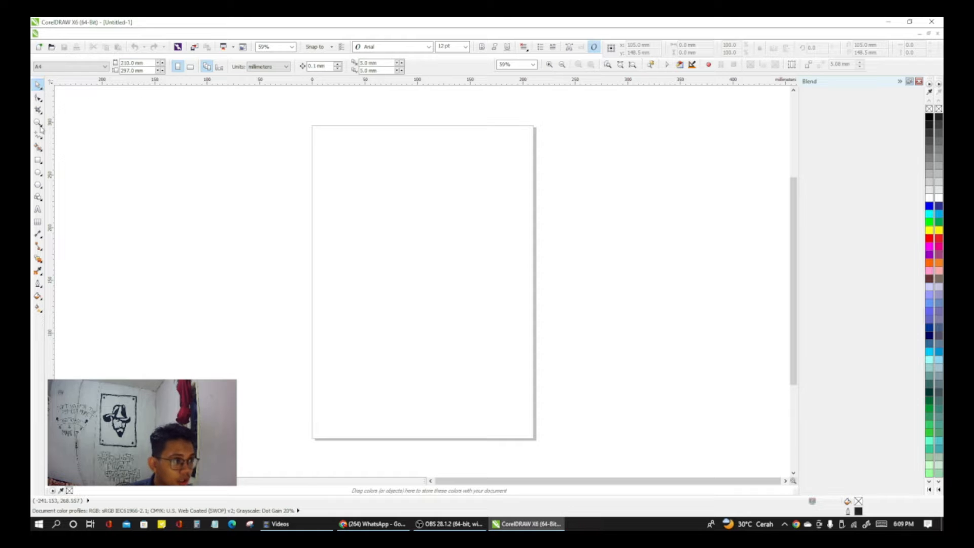
key("F5")
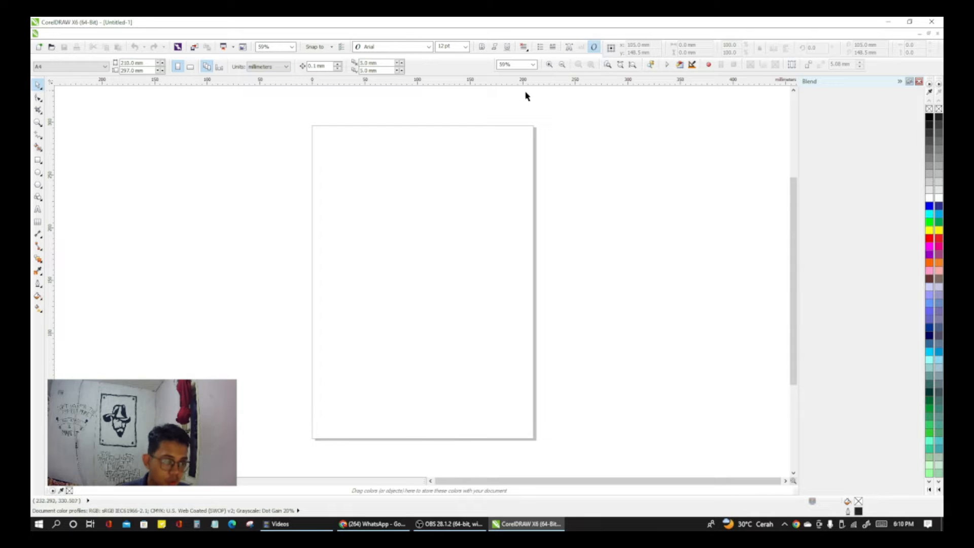
left_click(282, 34)
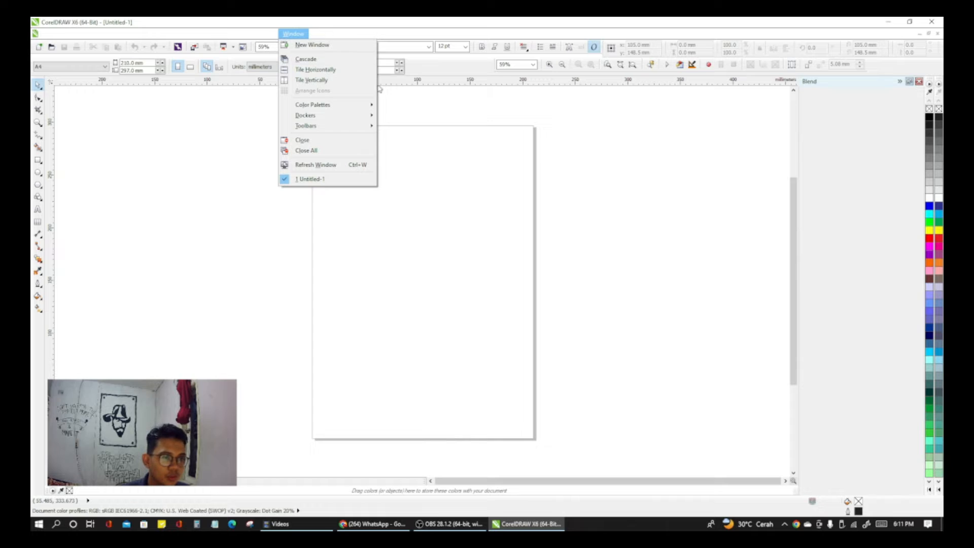
mouse_move(357, 127)
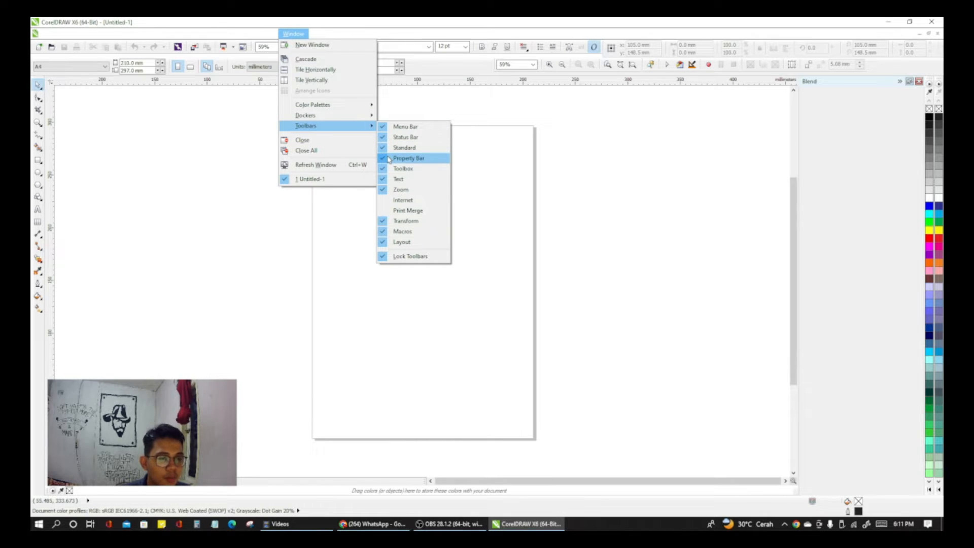
left_click(217, 143)
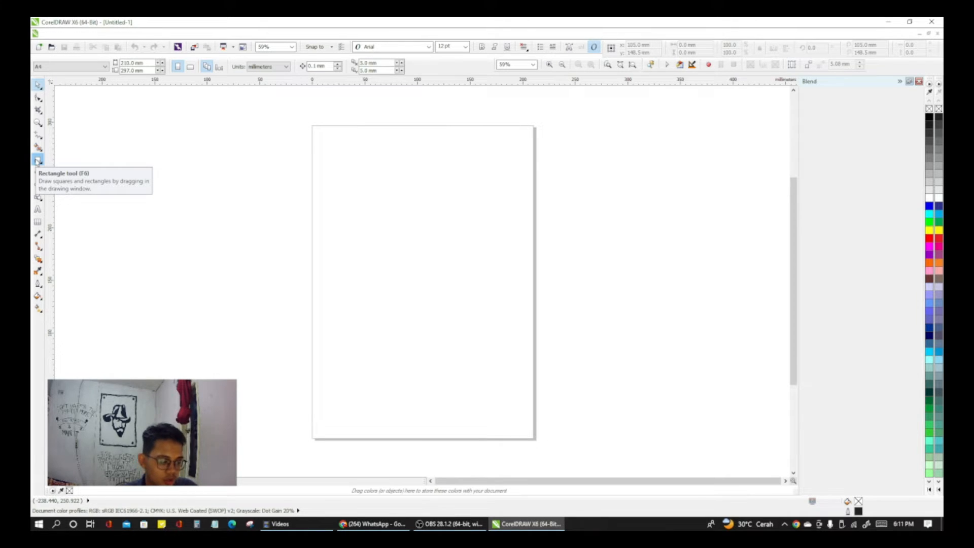
Step: Draw a rectangle about 102 × 71 mm in the upper part of the page and set its size to 90 × 55 mm
left_click(37, 161)
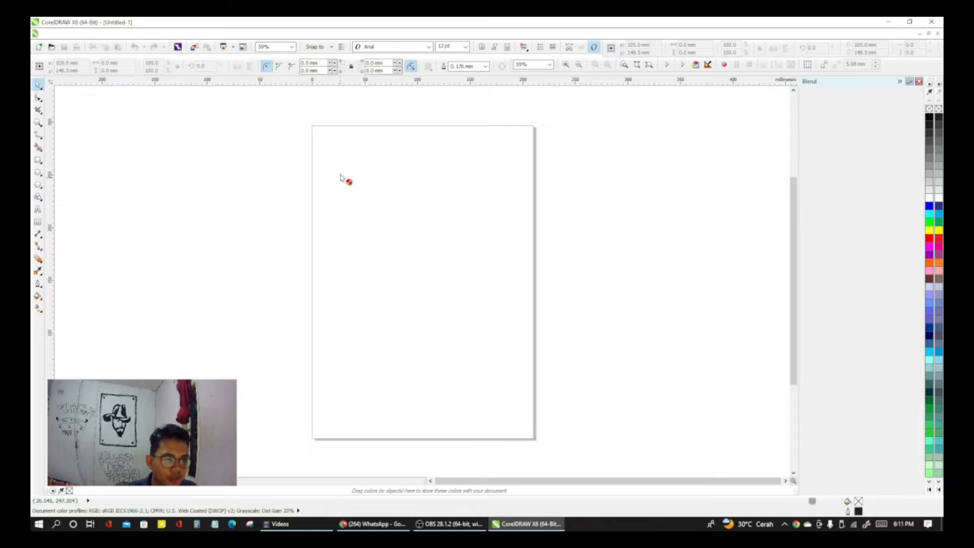
left_click_drag(324, 151, 431, 227)
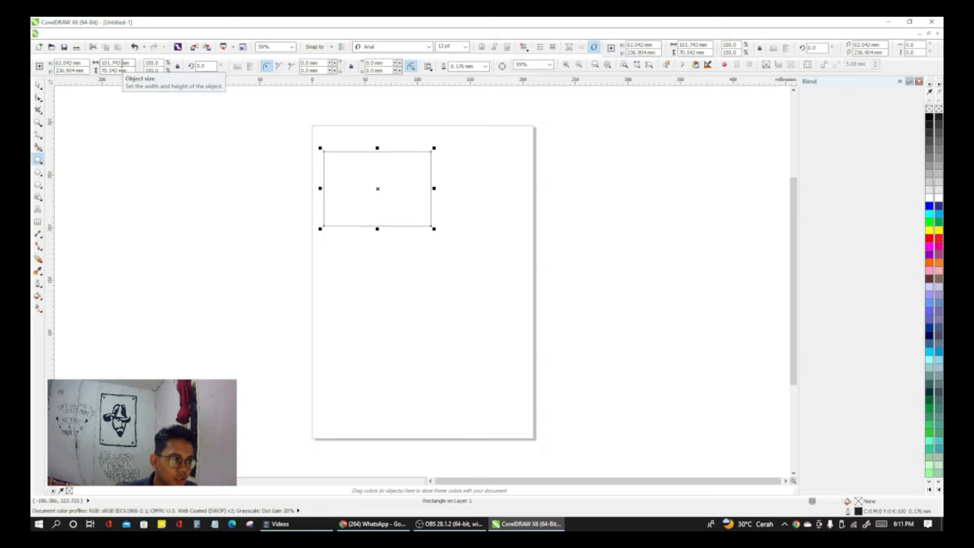
left_click_drag(120, 64, 102, 63)
type("90")
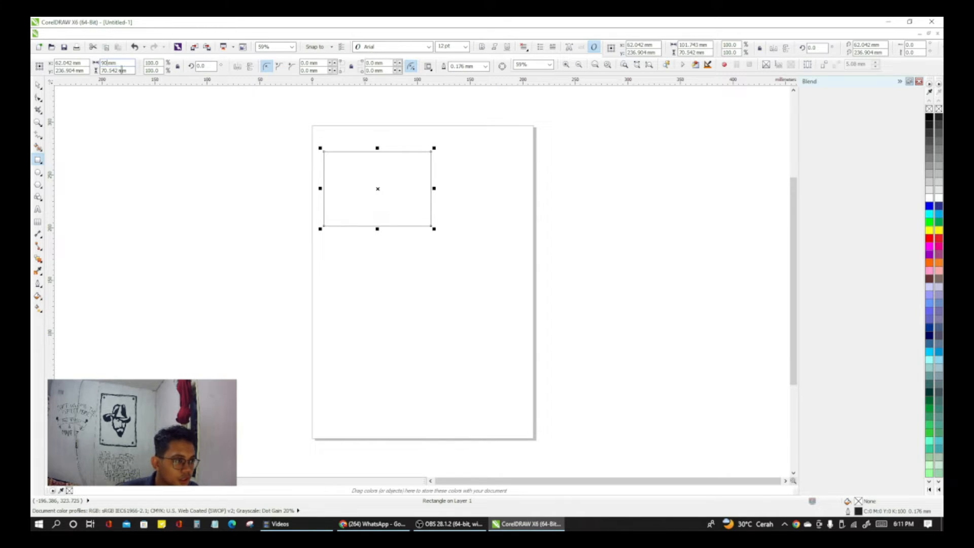
left_click_drag(115, 71, 101, 71)
type("15")
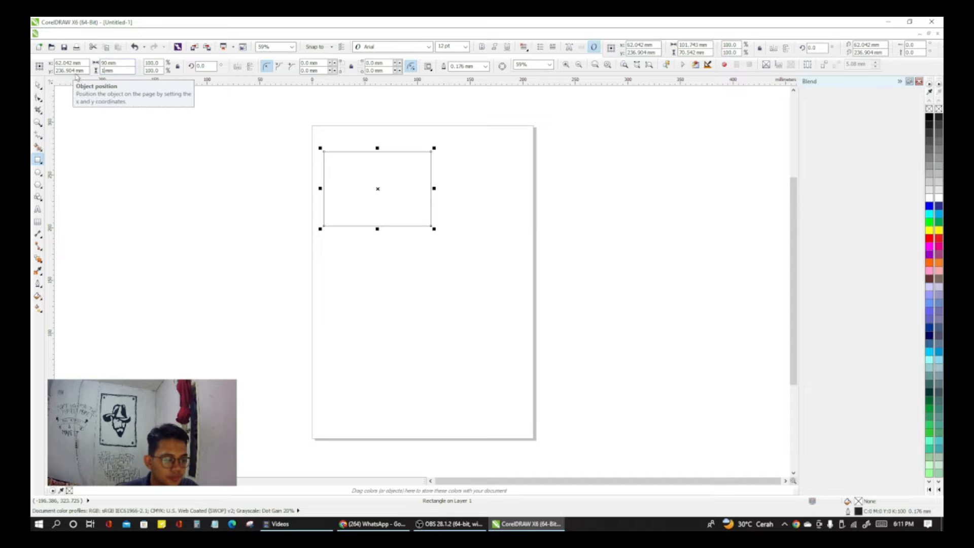
left_click(285, 200)
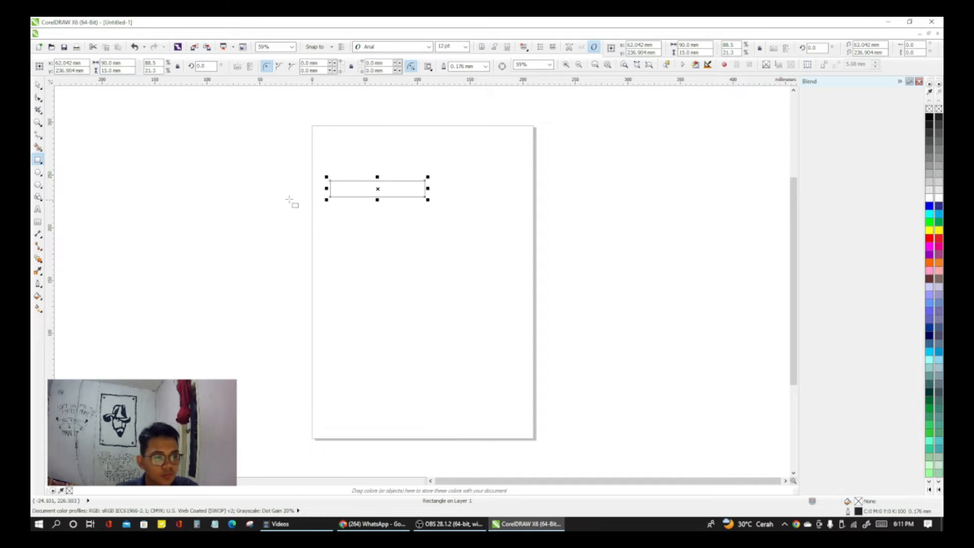
left_click_drag(109, 71, 95, 71)
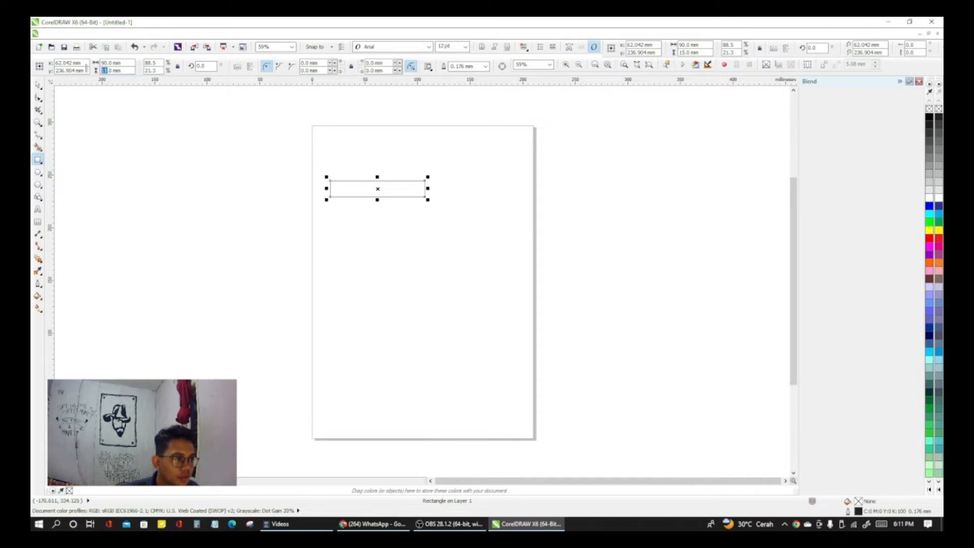
type("55.")
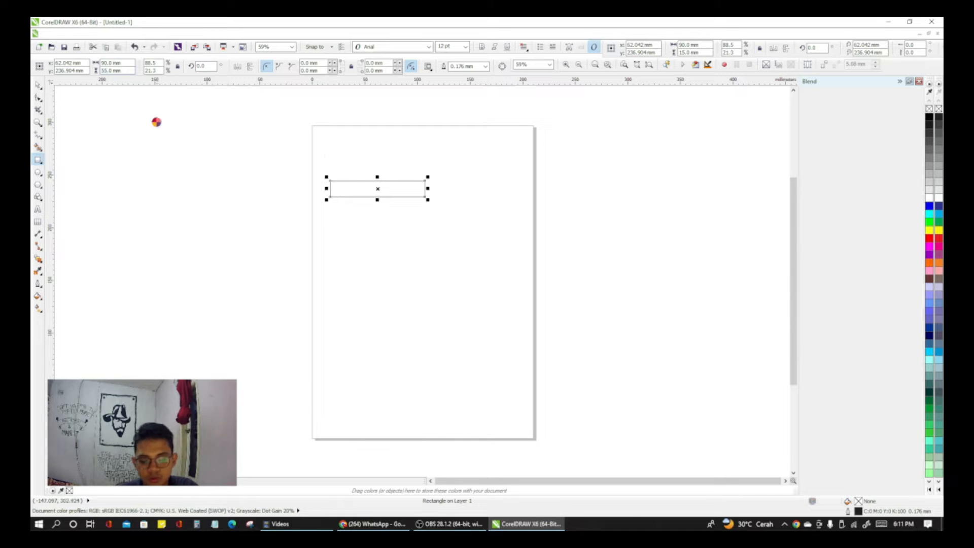
key("Return")
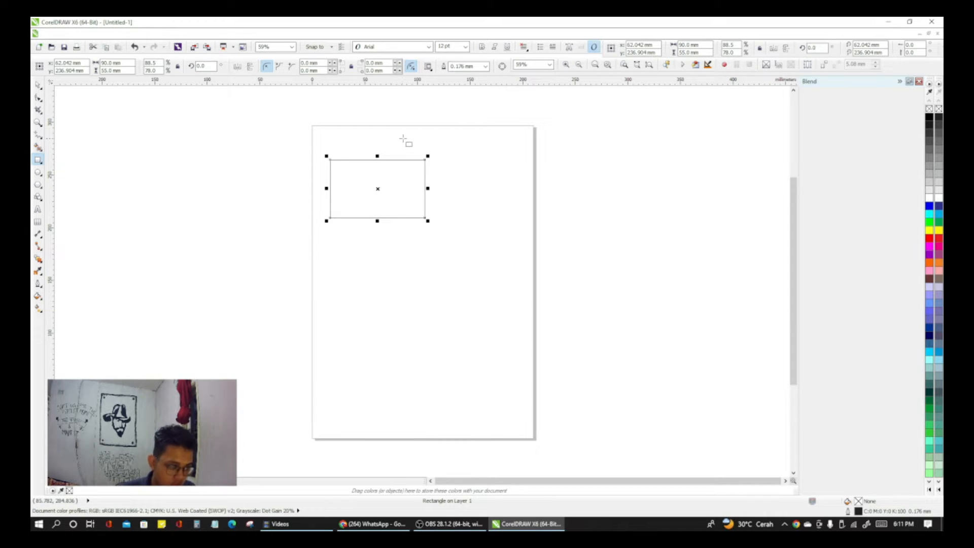
left_click(300, 36)
mouse_move(349, 115)
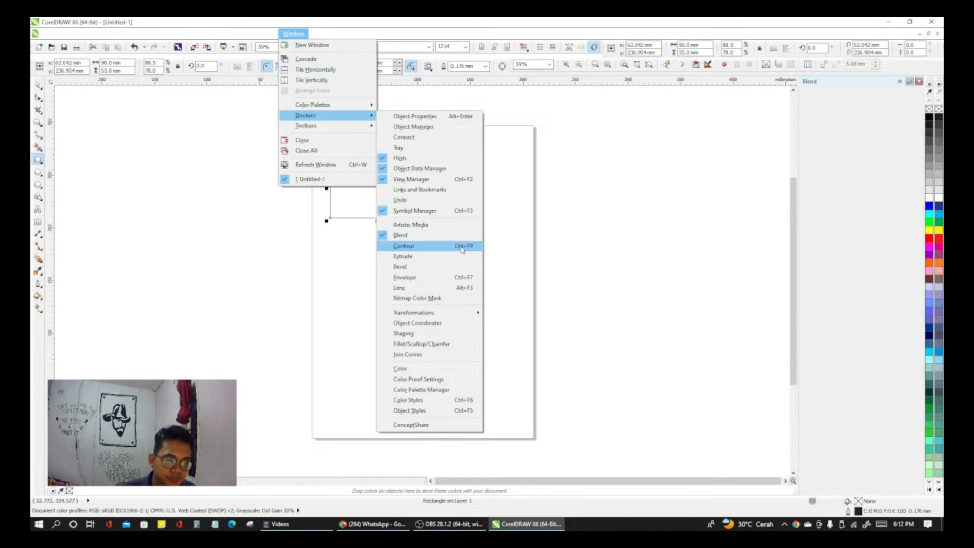
left_click(600, 171)
left_click(577, 241)
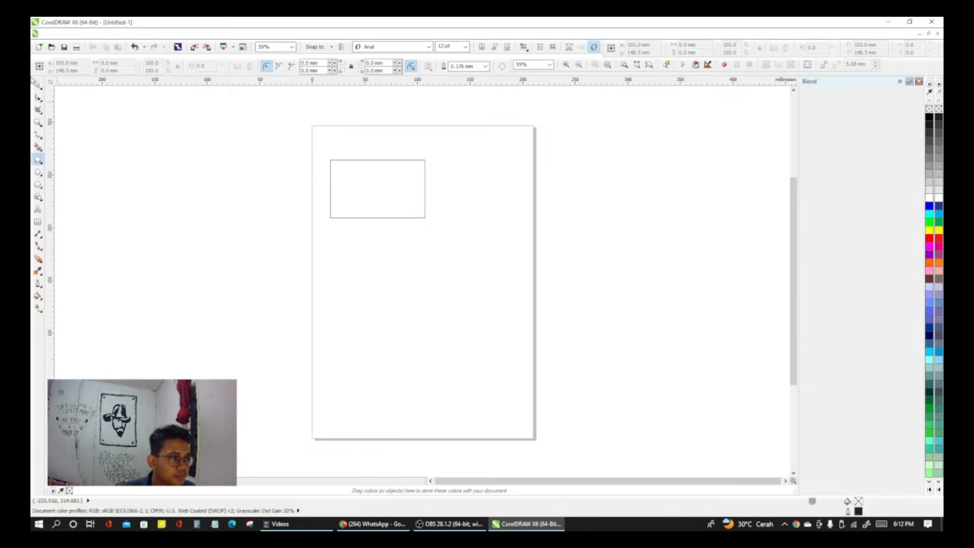
Step: Delete the rectangle from the page
left_click(38, 85)
left_click(413, 218)
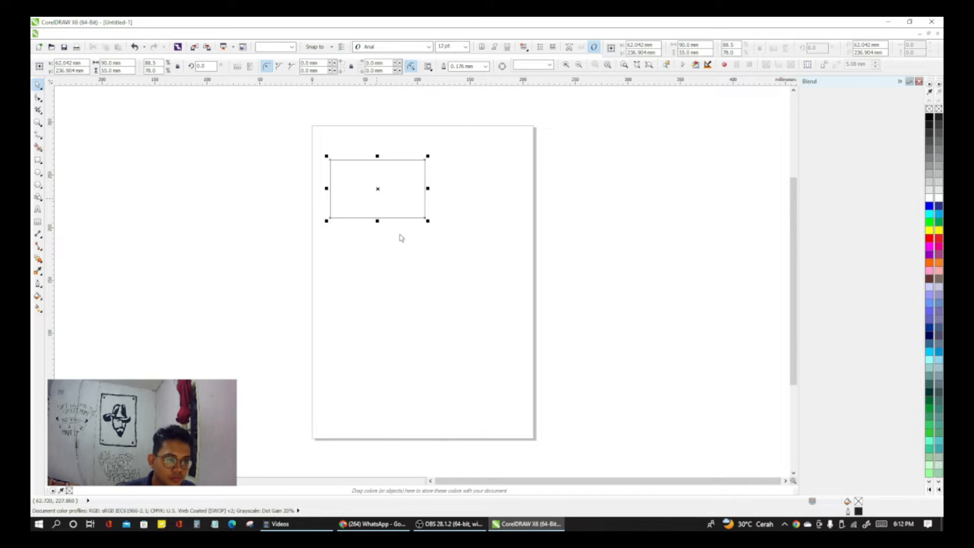
right_click(374, 192)
left_click(415, 304)
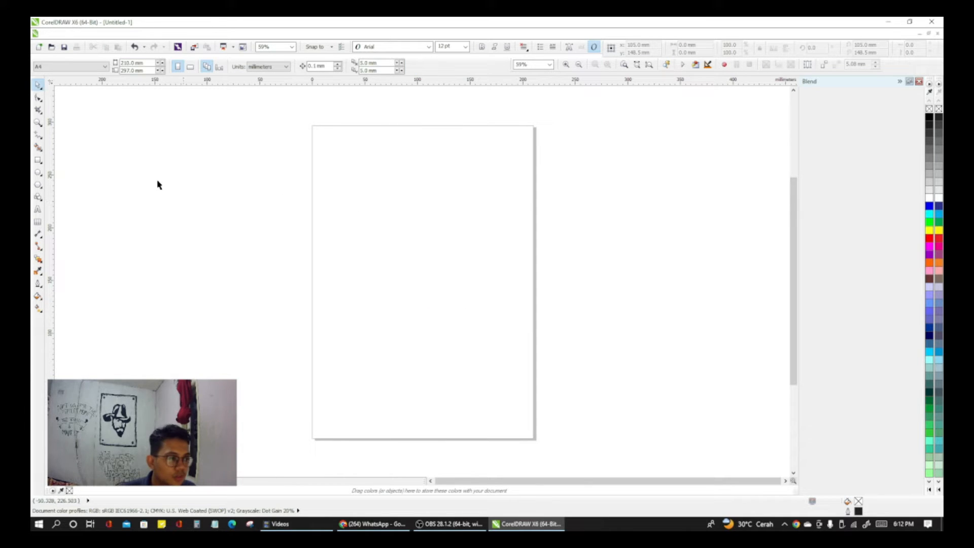
Step: Draw a new rectangle sized 90 × 55 mm and place it near the upper-left corner of the page
left_click(37, 161)
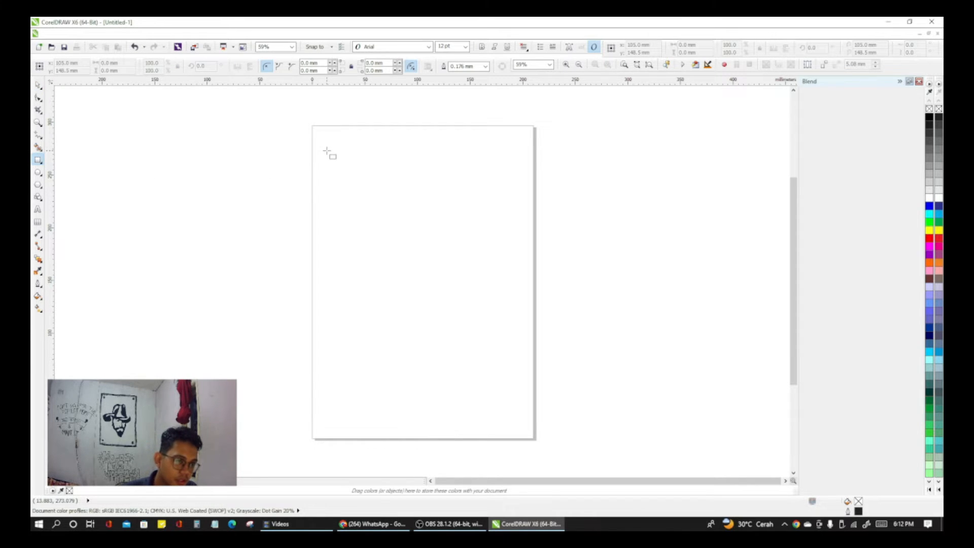
left_click_drag(327, 151, 516, 387)
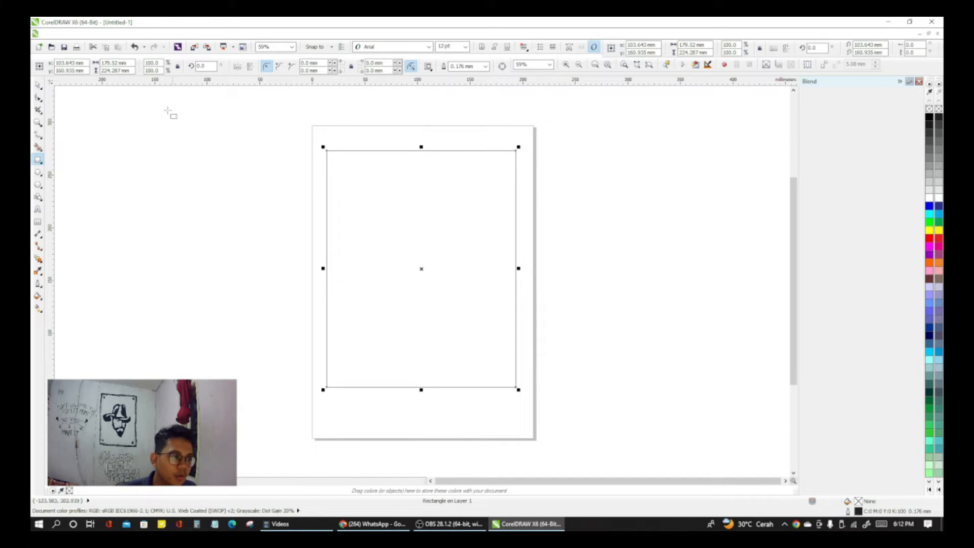
left_click_drag(118, 63, 89, 61)
type("90")
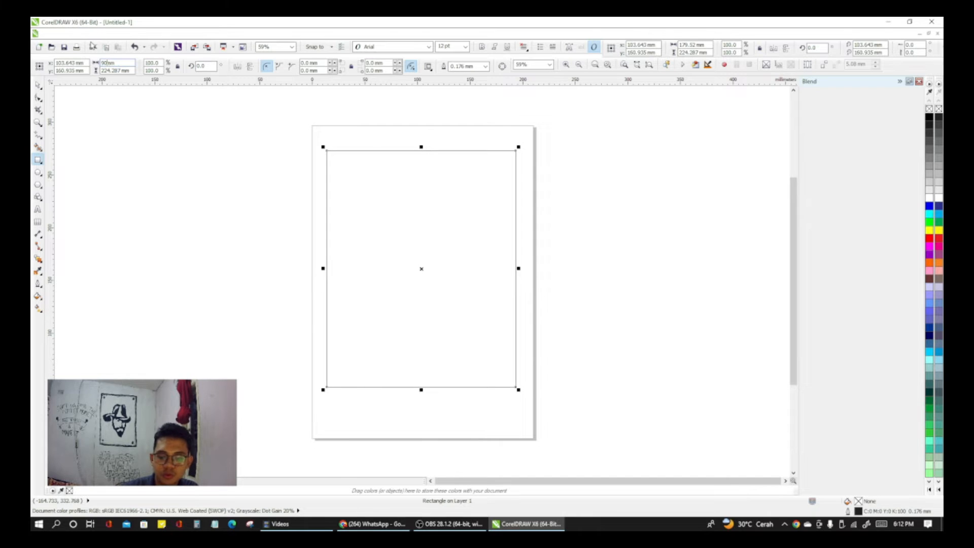
key("Return")
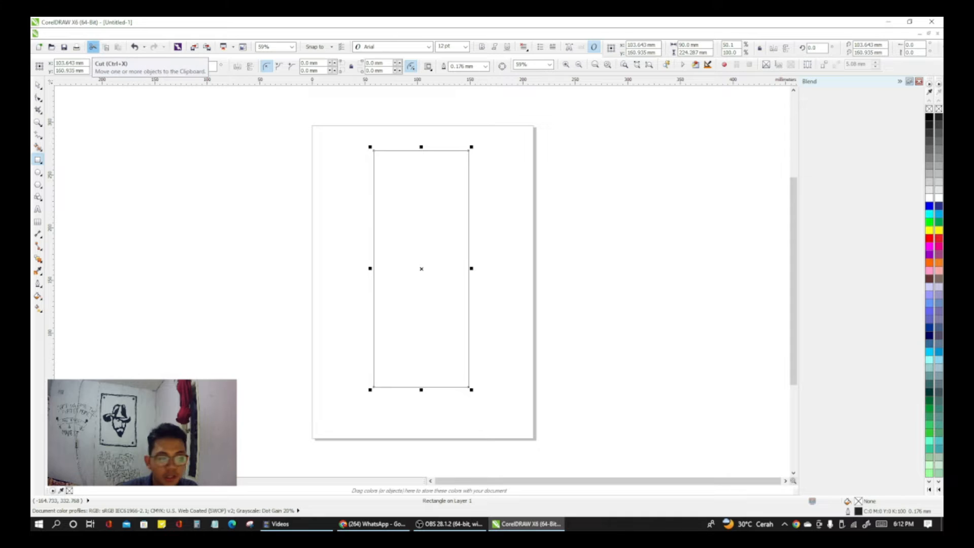
key("Return")
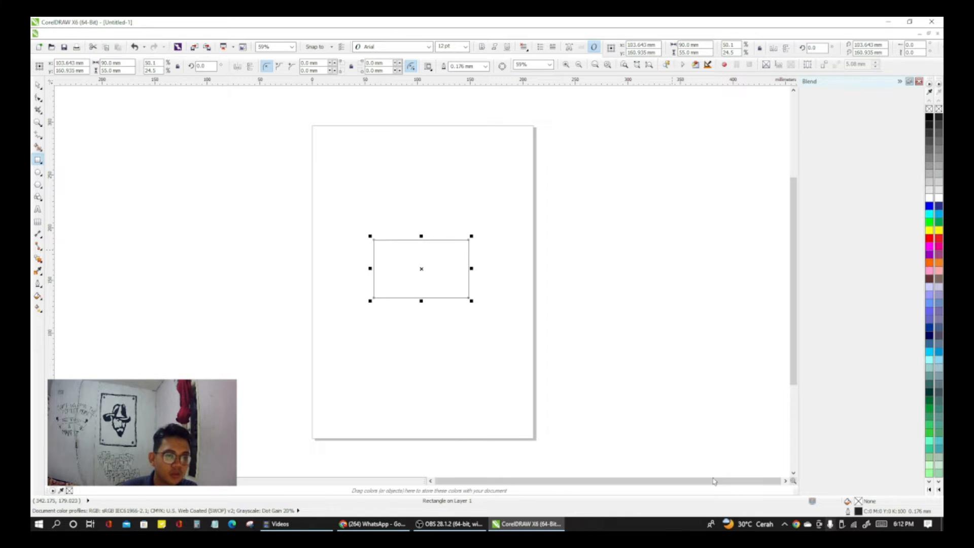
left_click_drag(421, 268, 370, 175)
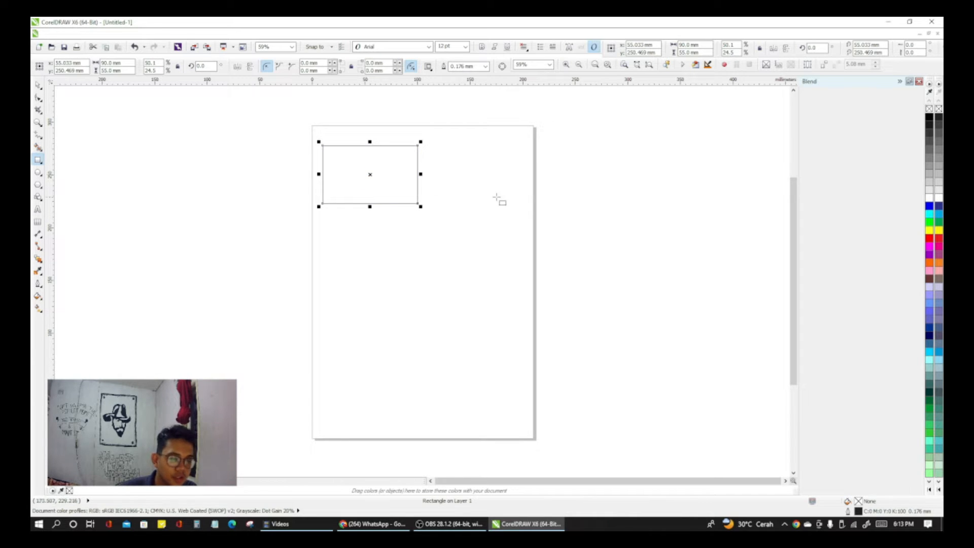
key("Escape")
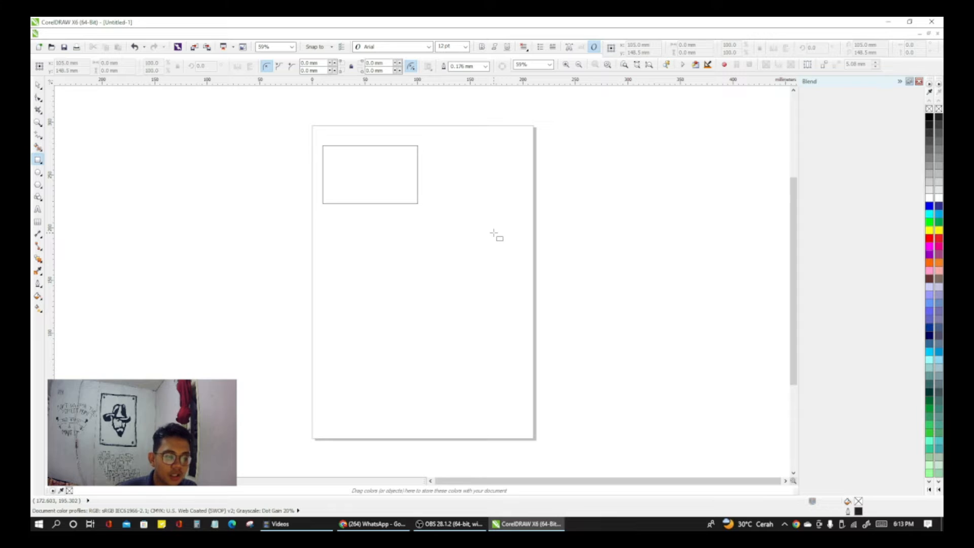
Step: Fill the 90 × 55 mm rectangle with the green palette color #33CC66
key("F4")
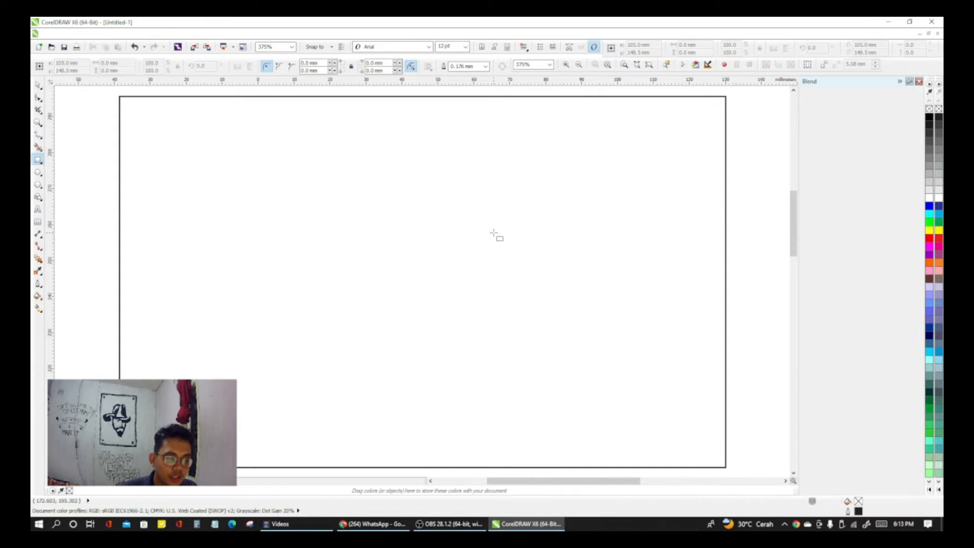
scroll(493, 234, "down", 2)
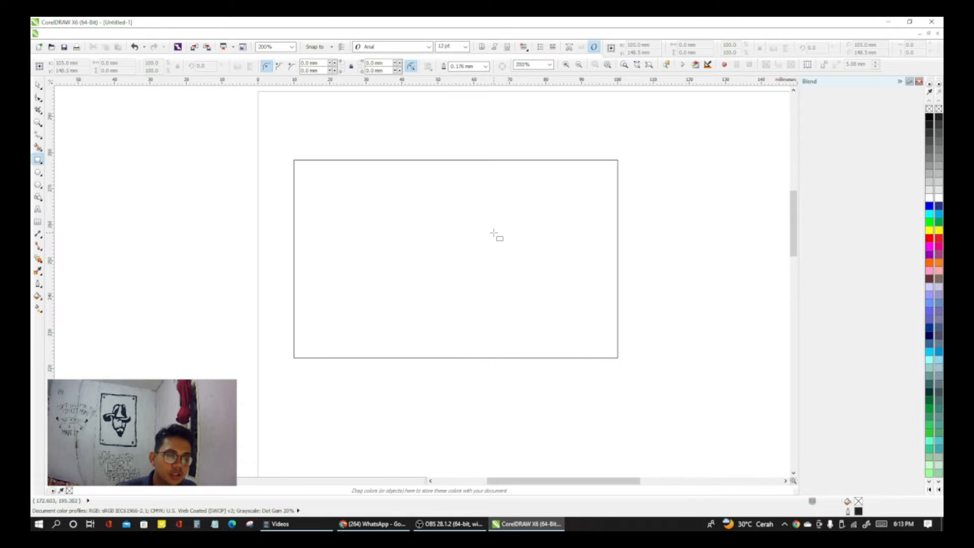
scroll(493, 233, "down", 1)
key("F4")
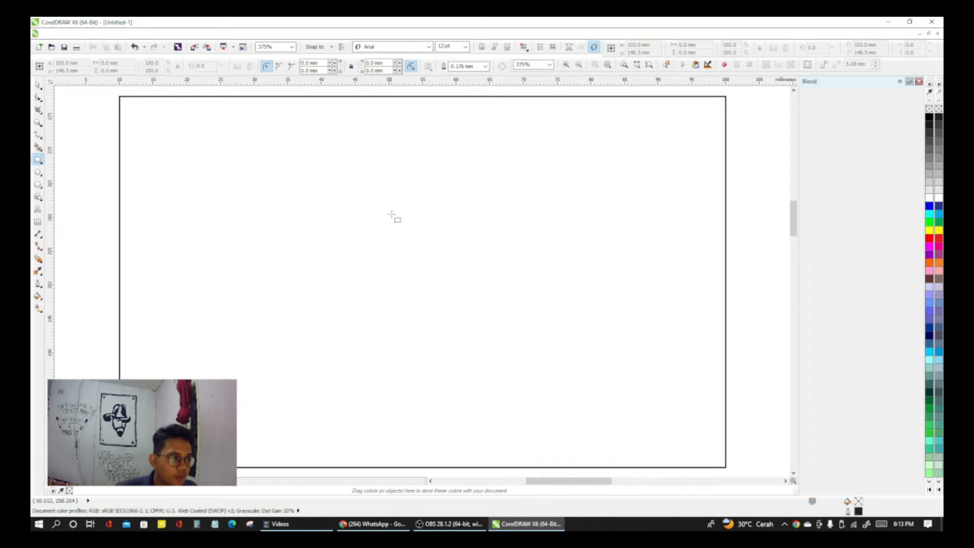
left_click(38, 85)
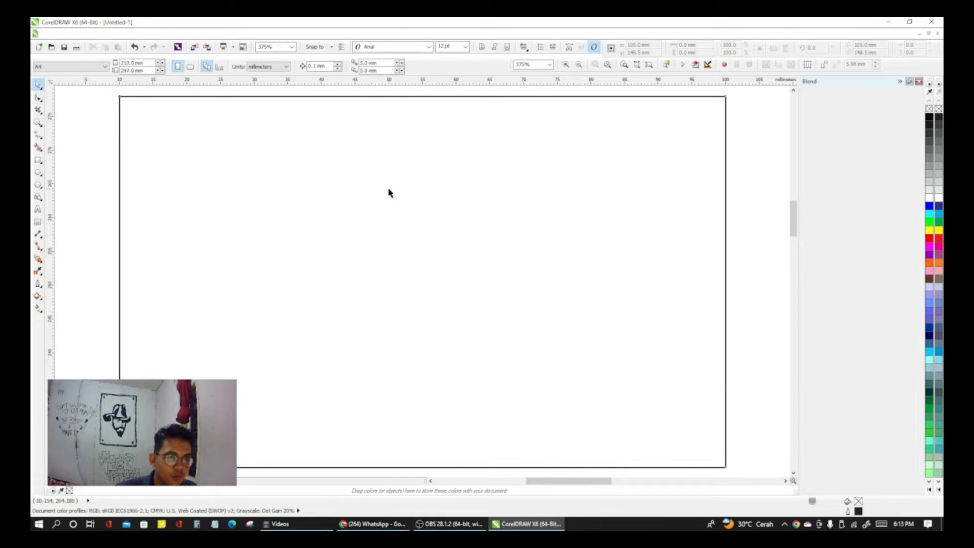
left_click(320, 156)
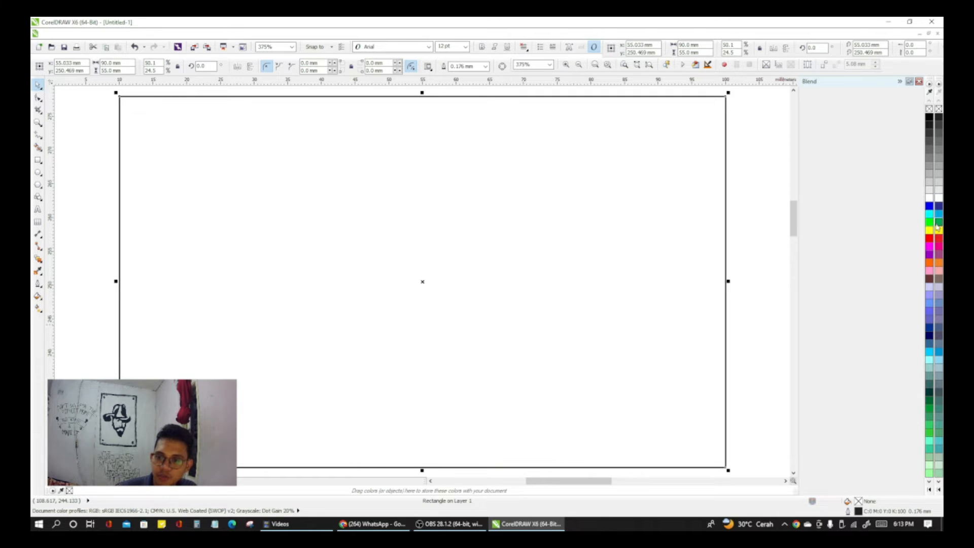
left_click(930, 426)
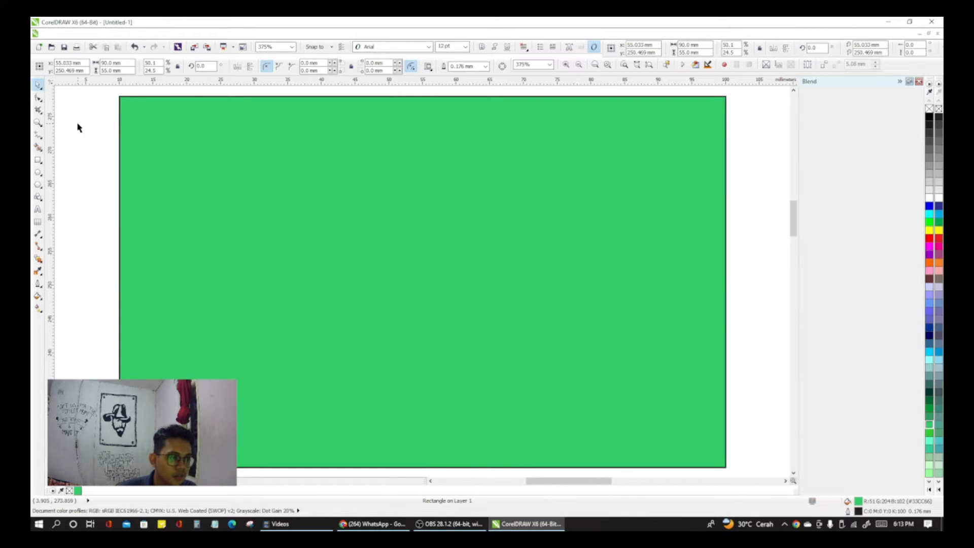
Step: Remove the outline from the green 90 × 55 mm background rectangle and keep its green fill
left_click(760, 183)
left_click(566, 185)
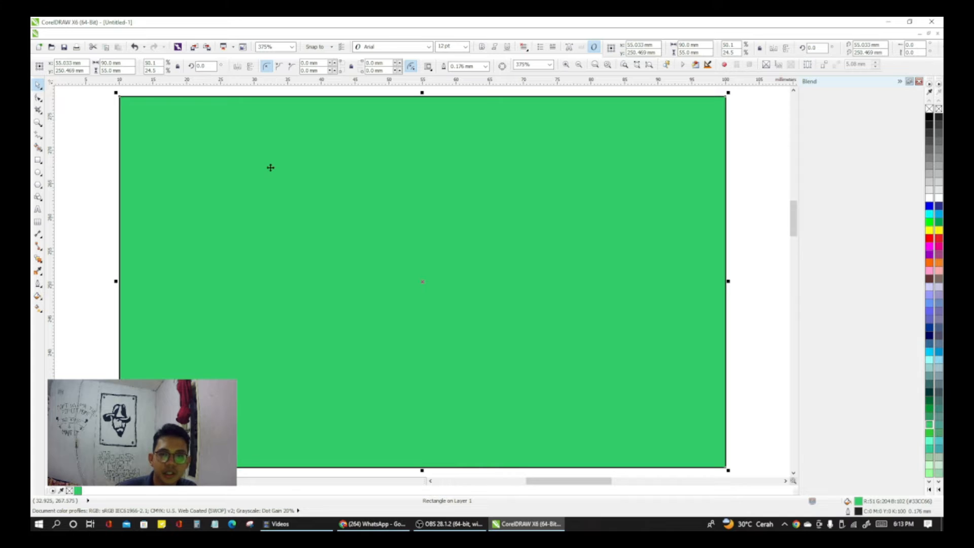
right_click(933, 109)
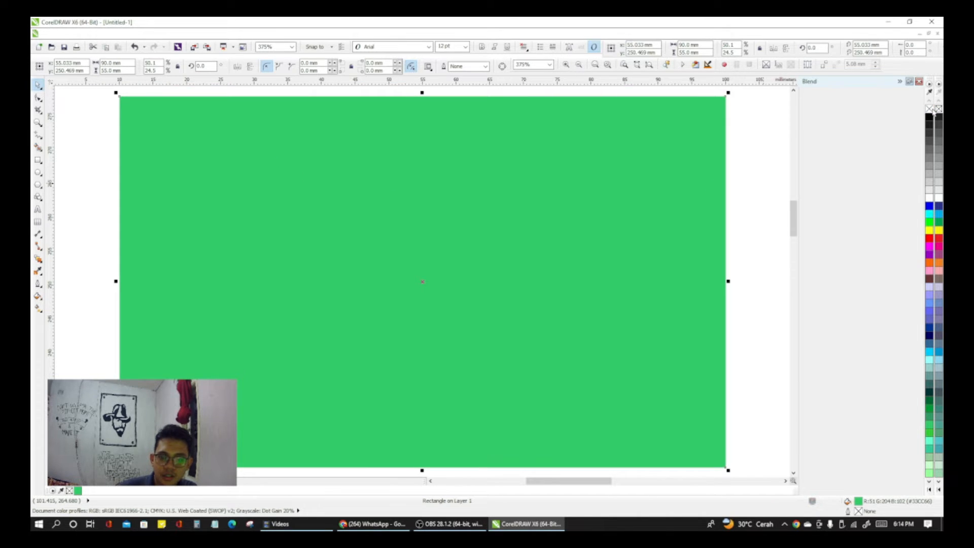
left_click(932, 110)
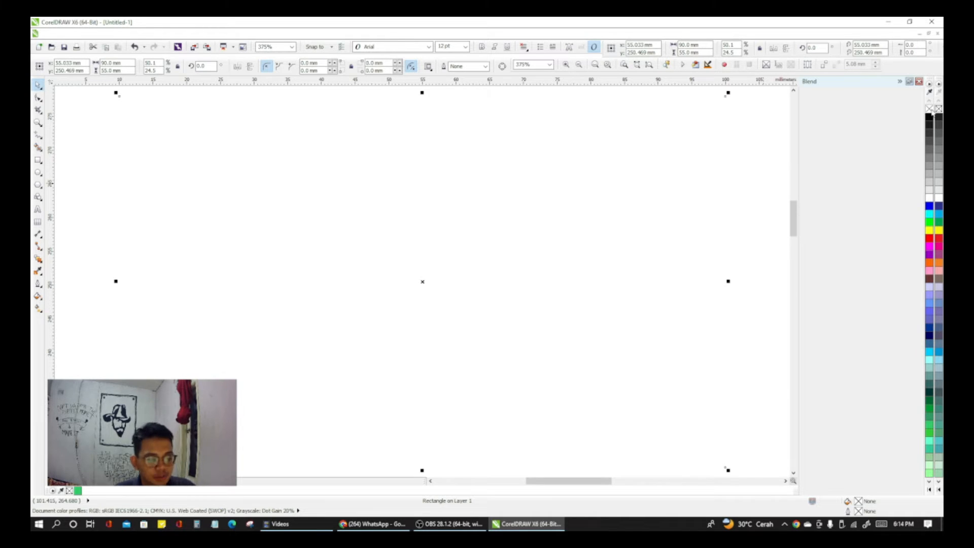
key("ctrl+z")
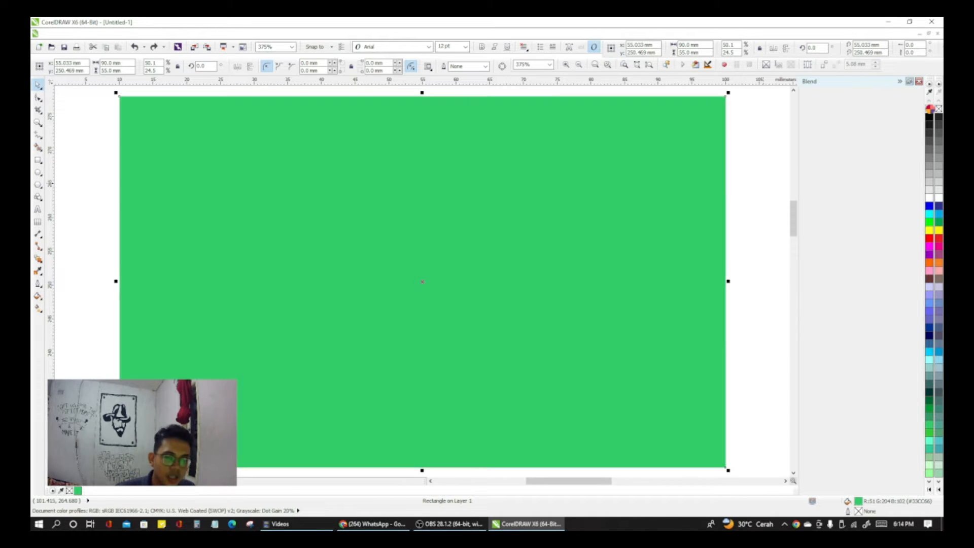
right_click(930, 109)
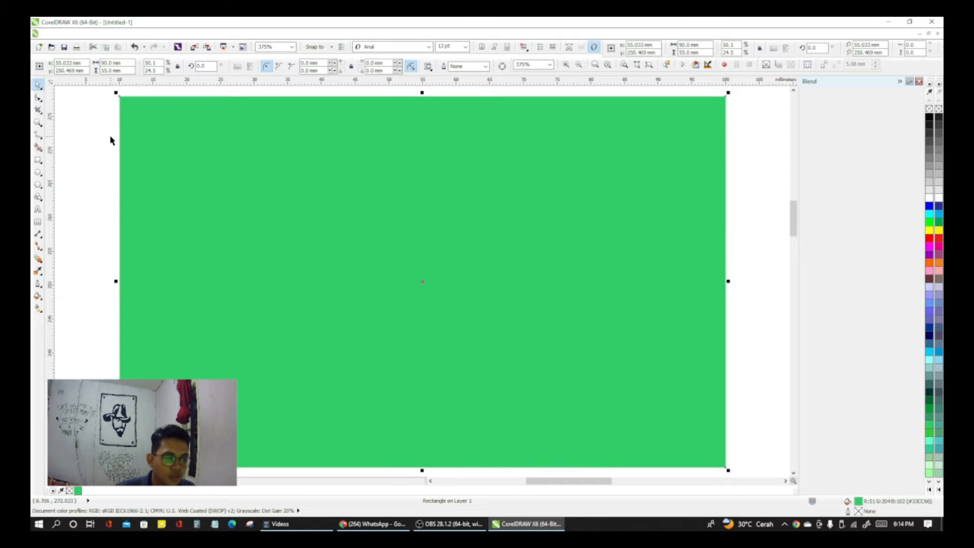
left_click(83, 129)
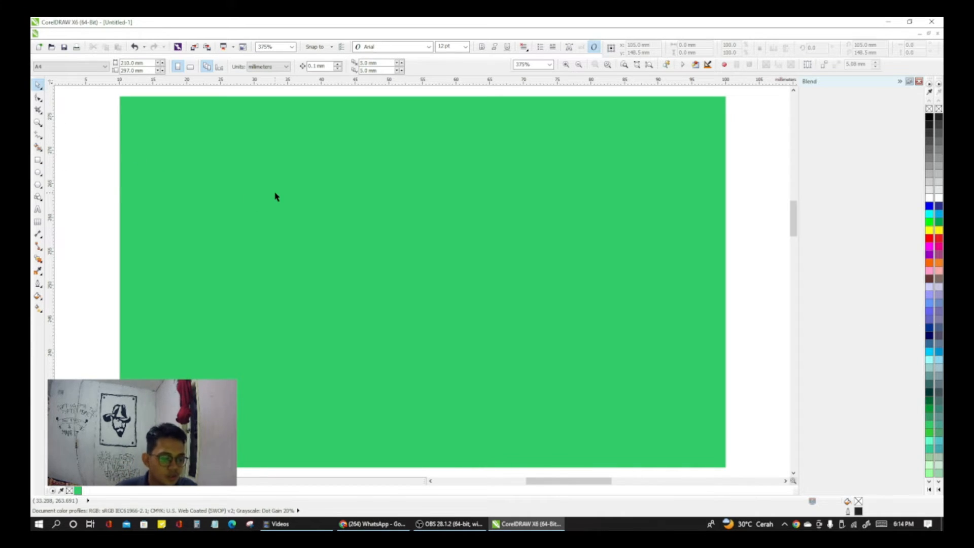
Step: Draw a rectangle about 39 × 21 mm in the upper-left part of the green card and set its size to 30 × 15 mm
key("F6")
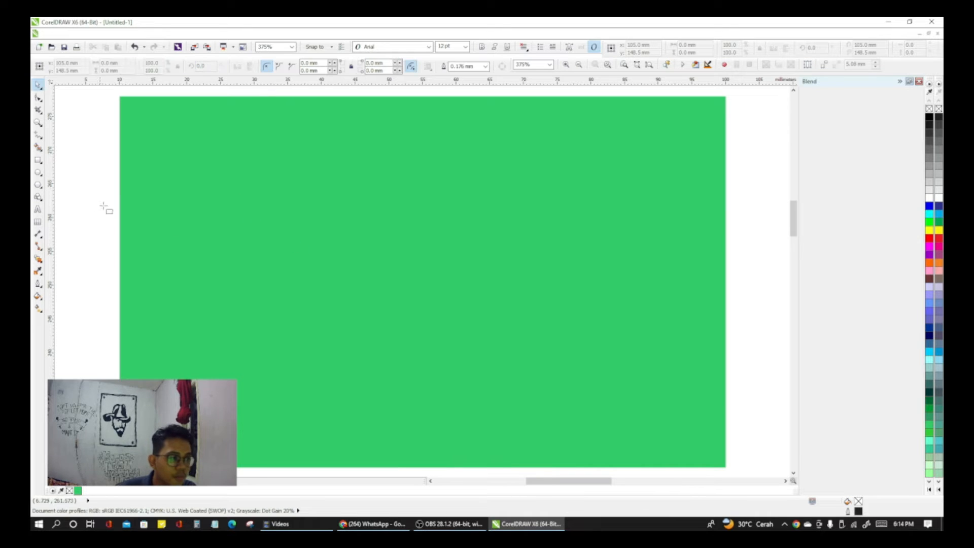
left_click_drag(144, 147, 406, 287)
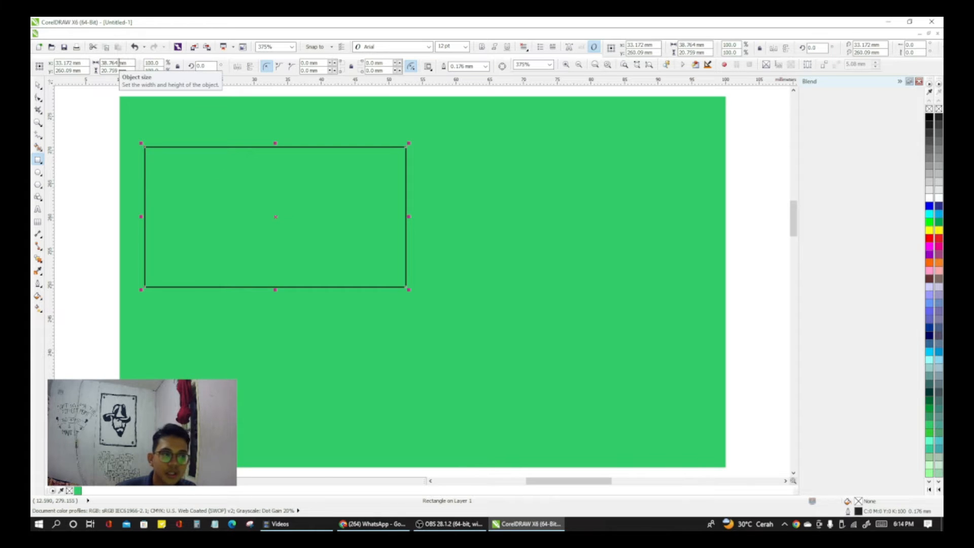
double_click(120, 62)
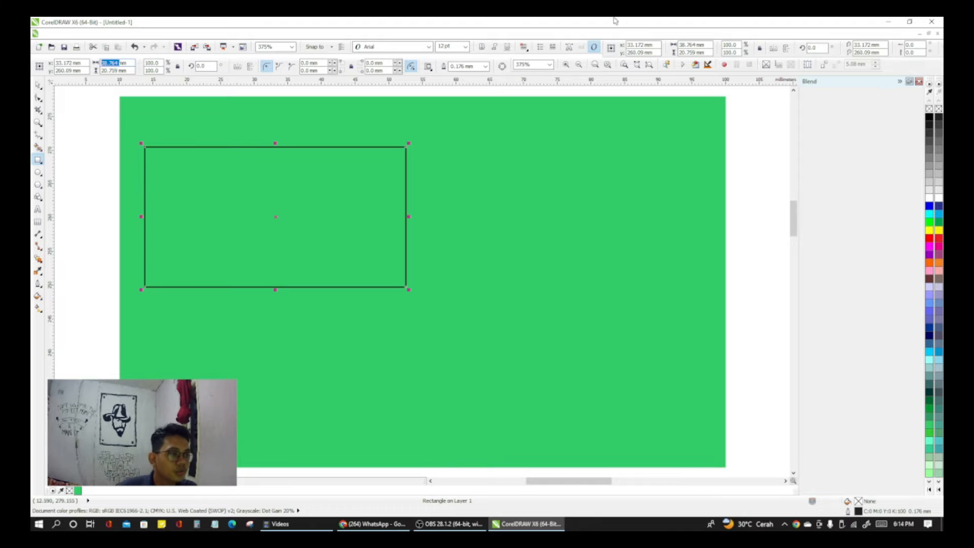
type("3")
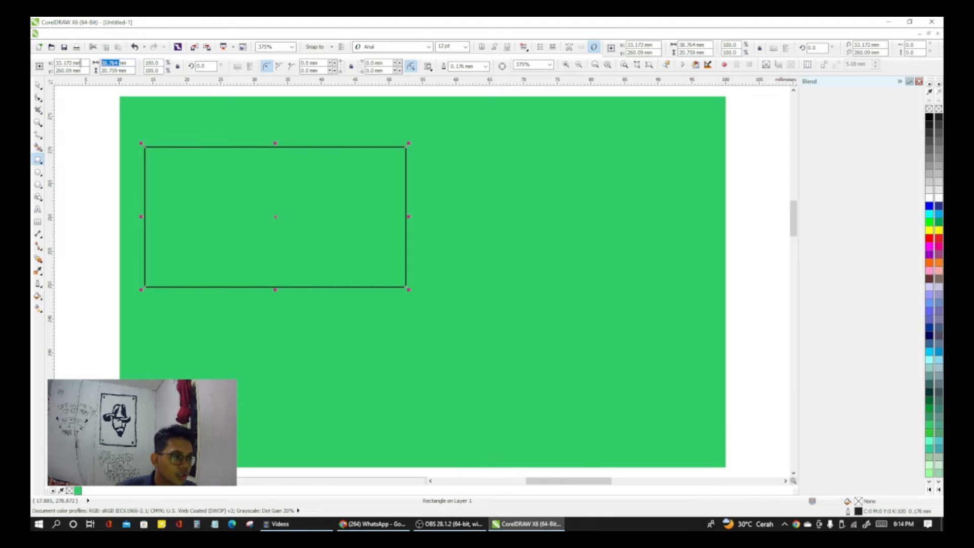
type("0")
key("Return")
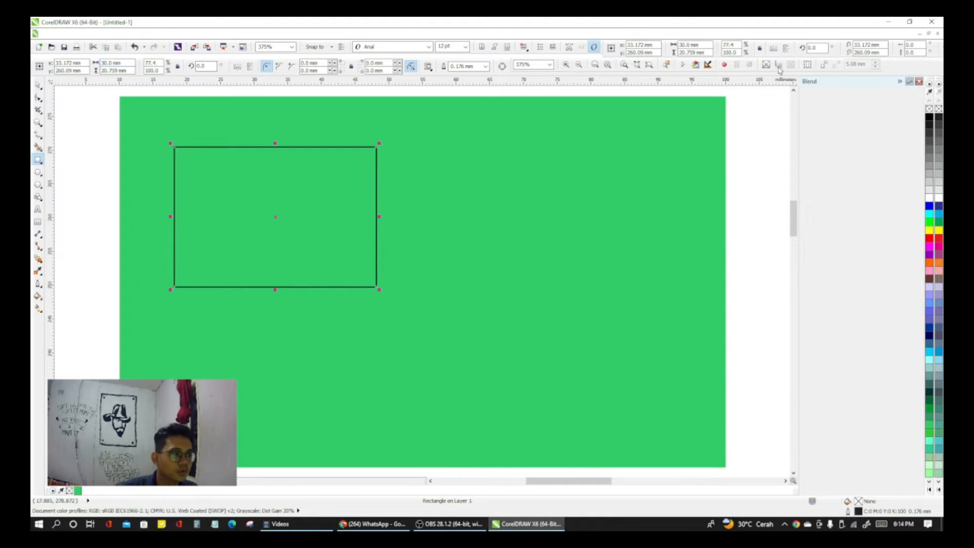
double_click(116, 70)
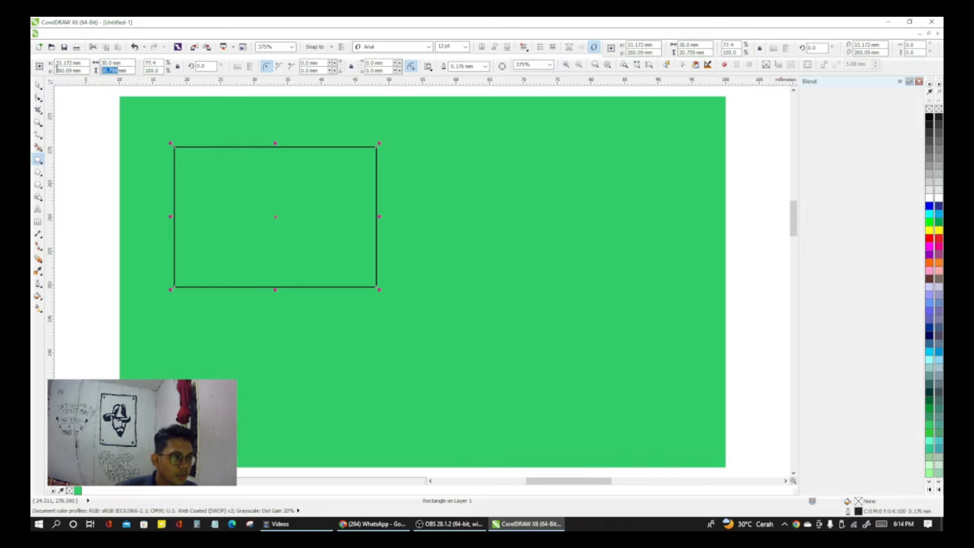
type("15.0")
key("Return")
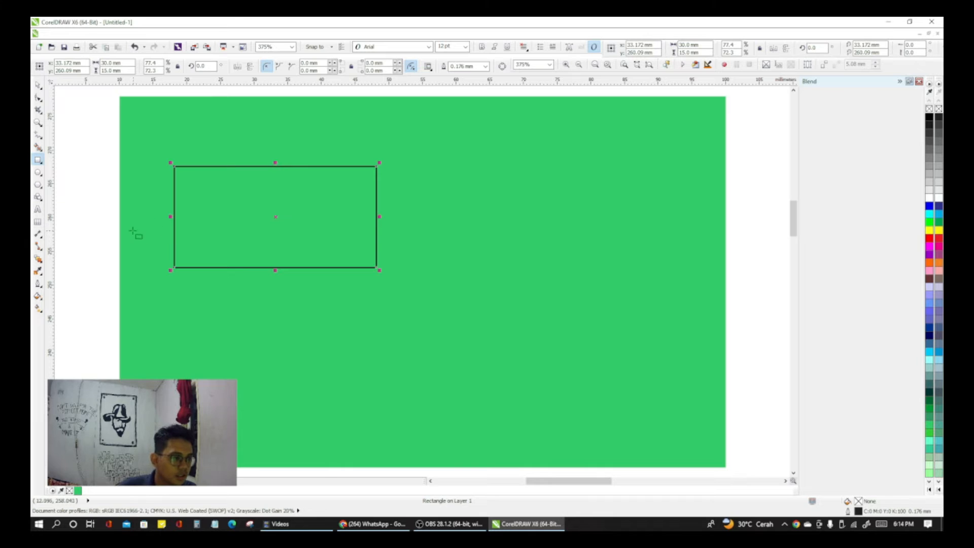
left_click(88, 216)
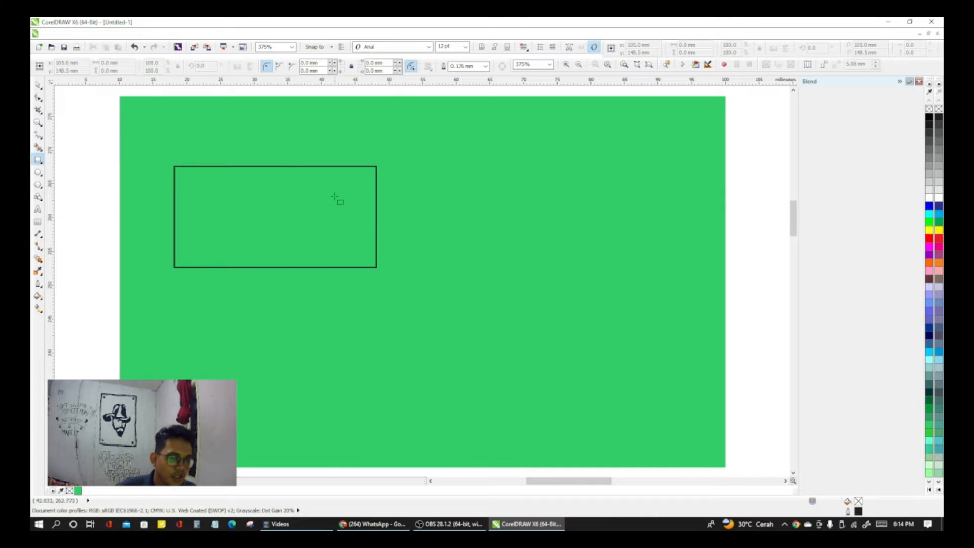
Step: Fill the 30 × 15 mm rectangle with white
left_click(39, 85)
left_click(299, 267)
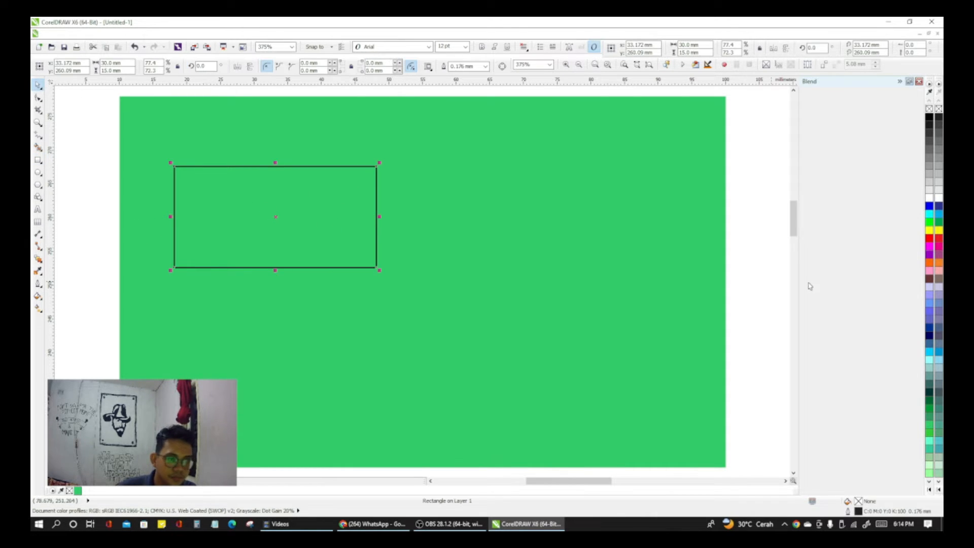
left_click(929, 198)
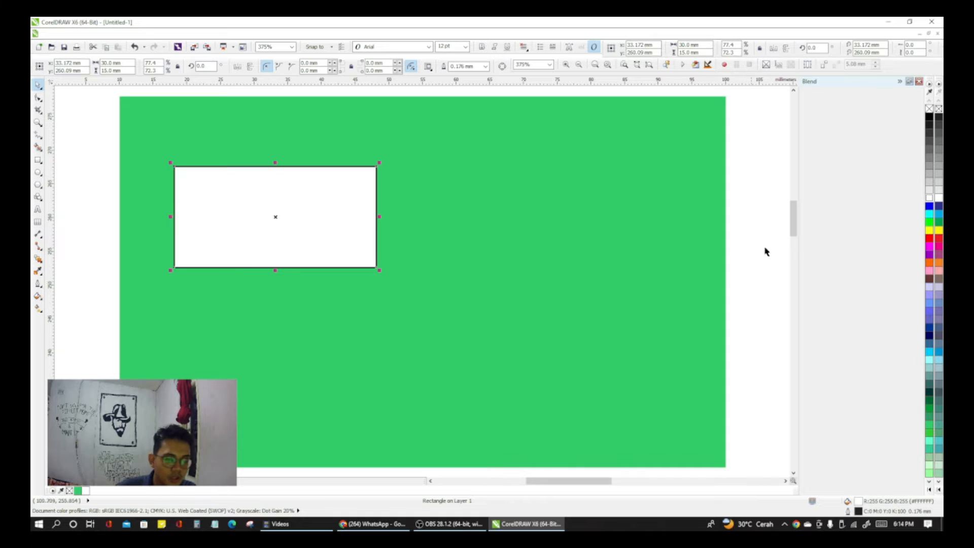
left_click(753, 235)
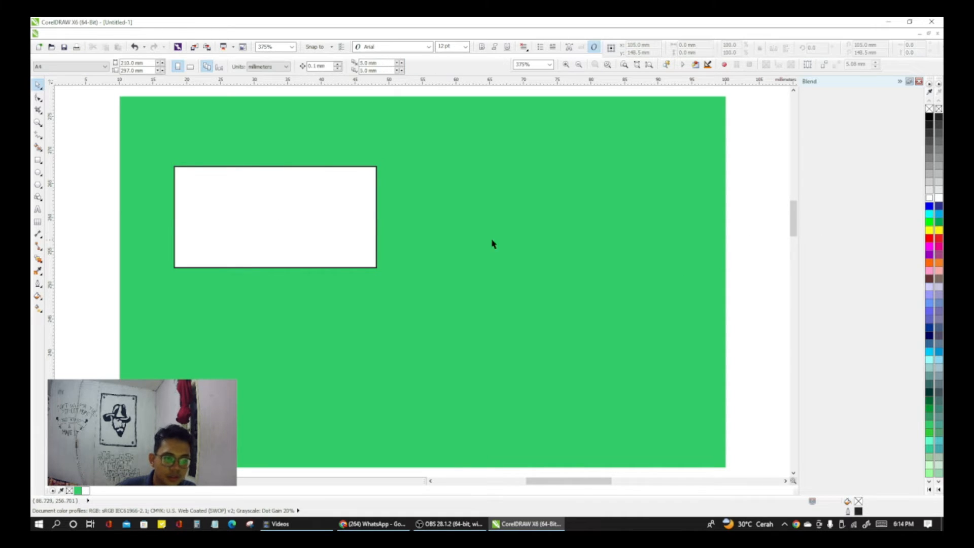
Step: Remove the outline from the white rectangle and undo that removal
left_click(287, 204)
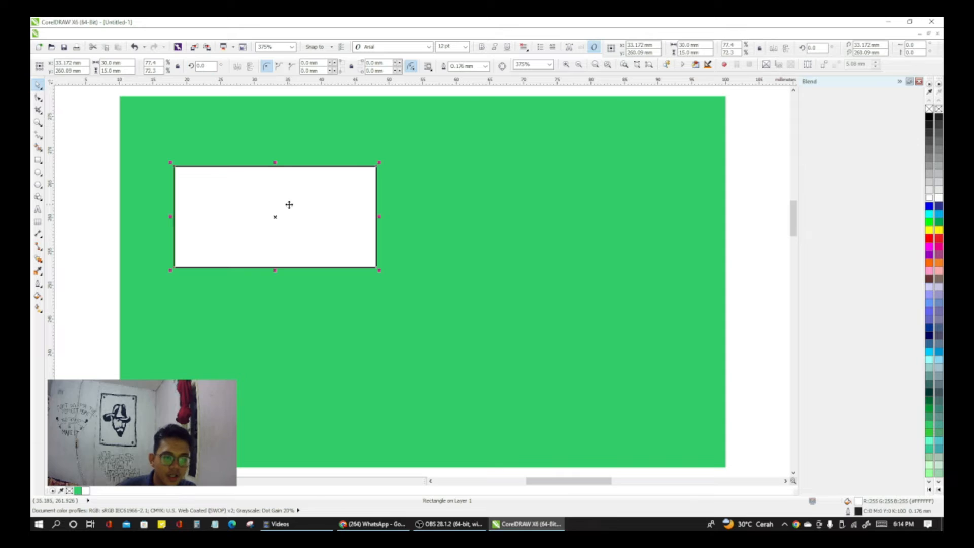
right_click(930, 108)
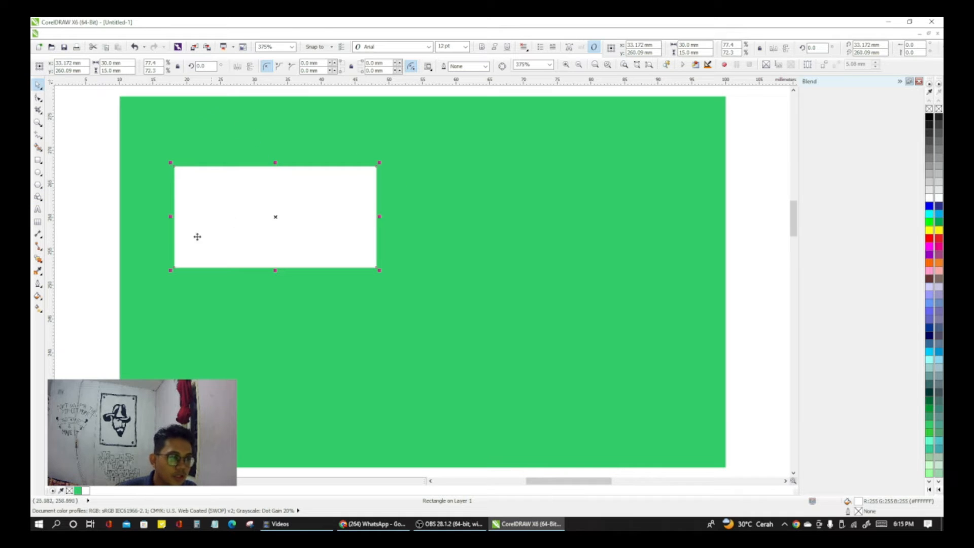
left_click(38, 173)
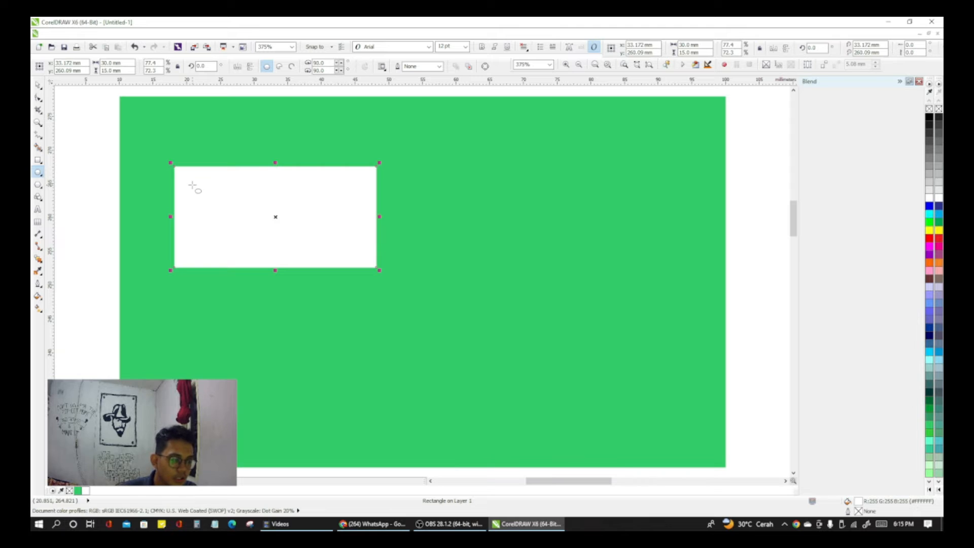
key("ctrl+z")
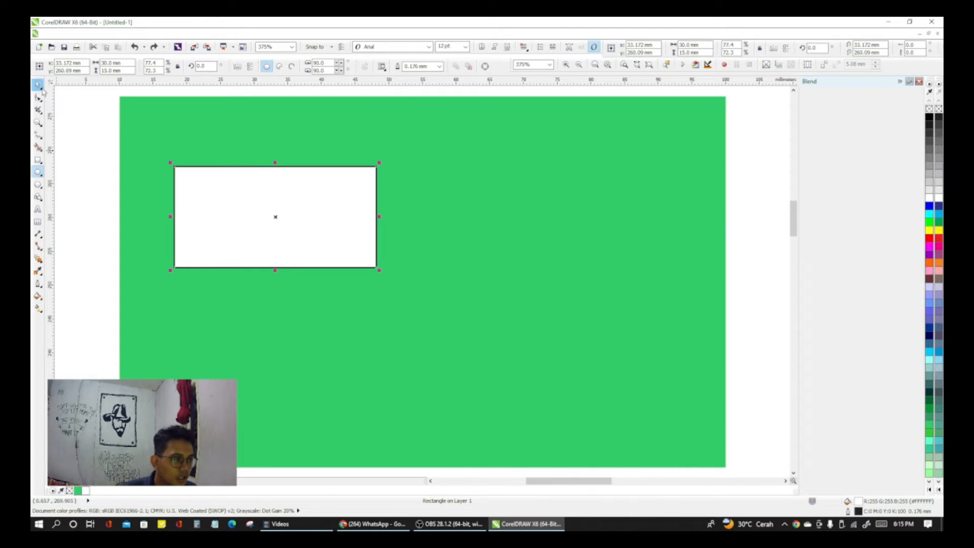
Step: Try a 10 mm scalloped corner on the white rectangle's upper-left corner, and reset that radius to 0
left_click(38, 84)
left_click(292, 208)
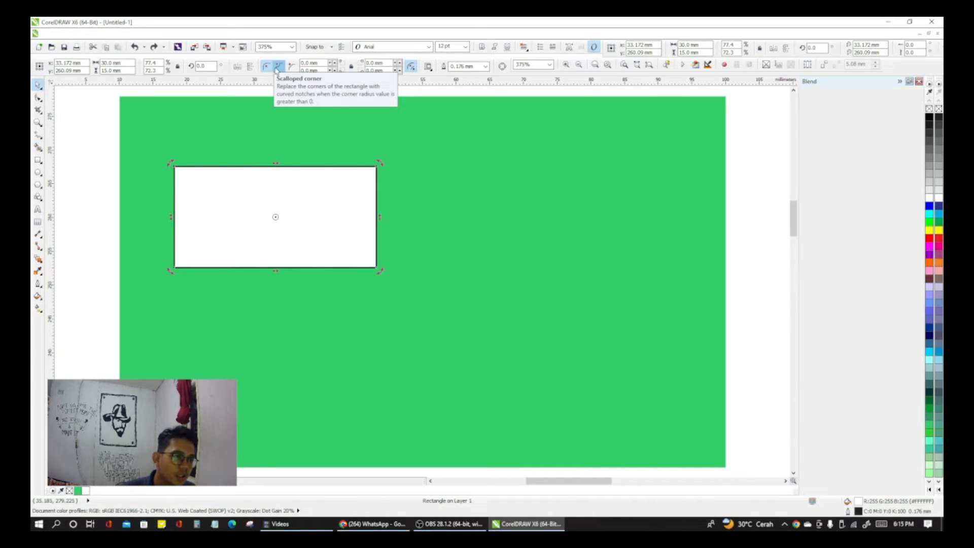
left_click(280, 66)
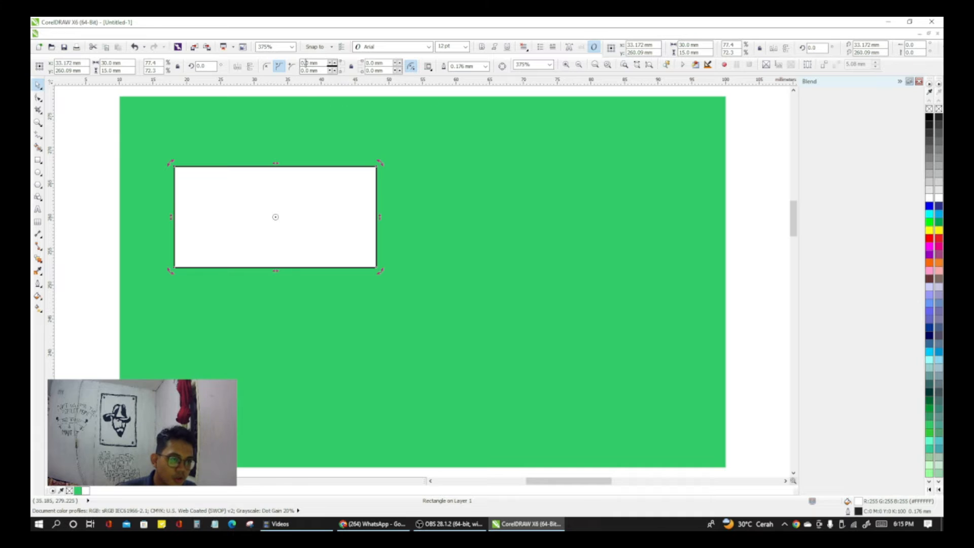
left_click(334, 66)
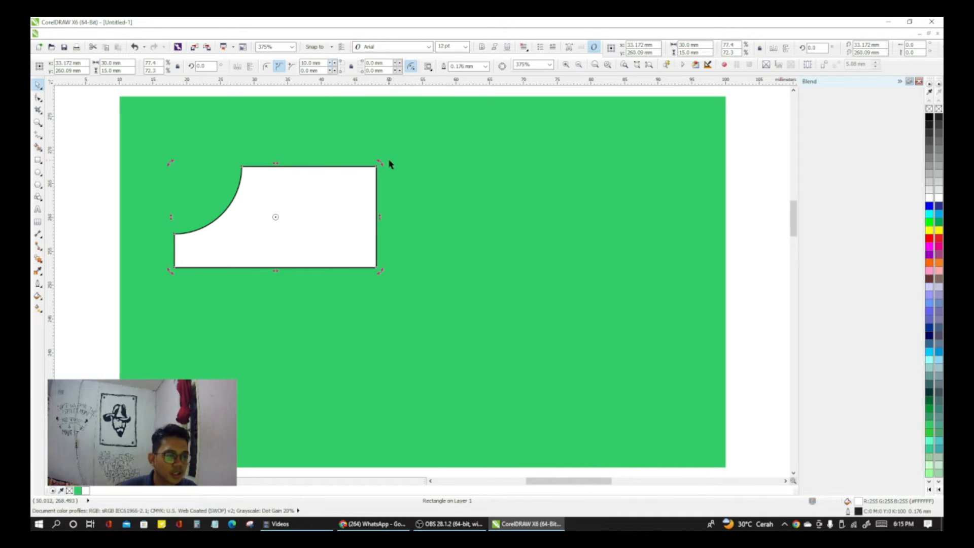
double_click(303, 62)
type("0")
key("Return")
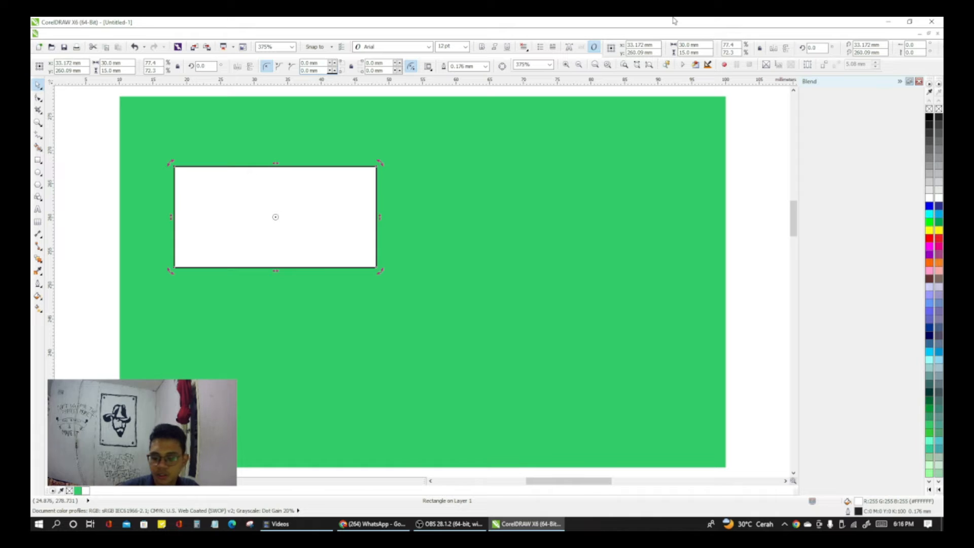
Step: Round the white rectangle's lower-left and upper-right corners with a 10 mm radius
left_click(370, 64)
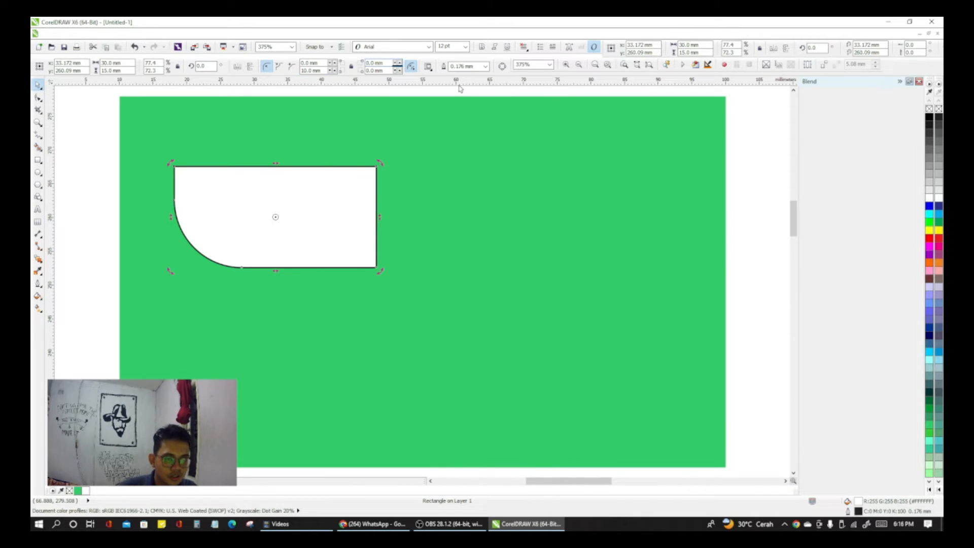
key("Left")
key("Return")
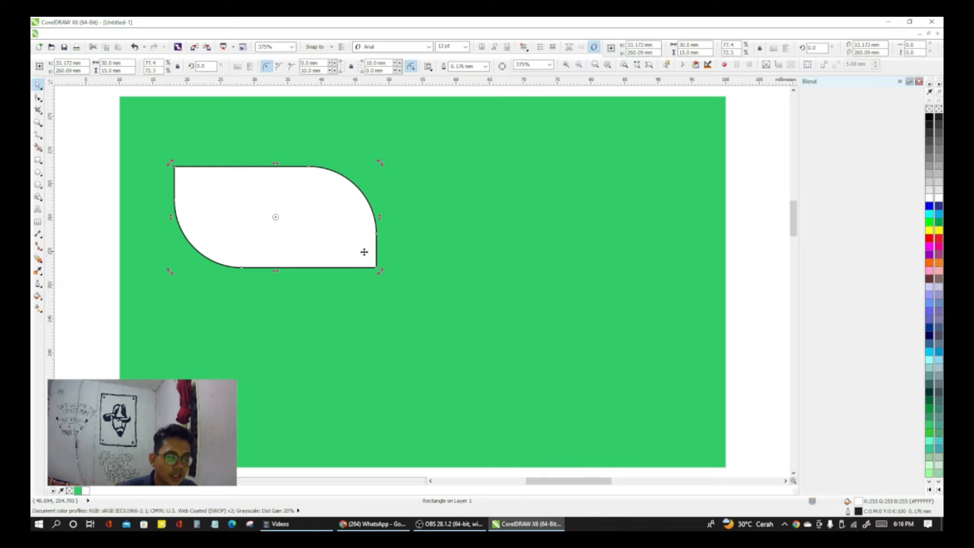
left_click(106, 210)
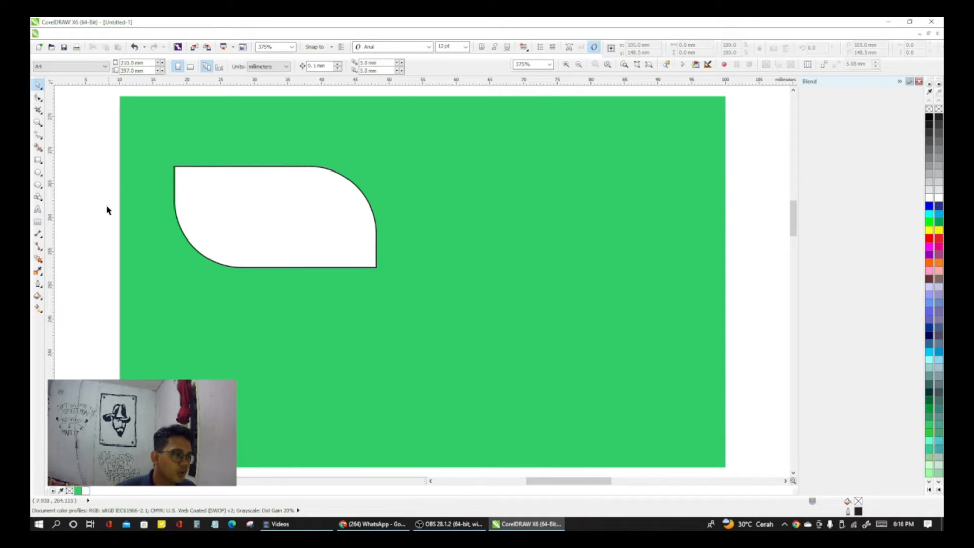
Step: Draw an ellipse about 10.9 × 10.3 mm in the left part of the white shape and place horizontal guidelines at its top and bottom edges
left_click(38, 172)
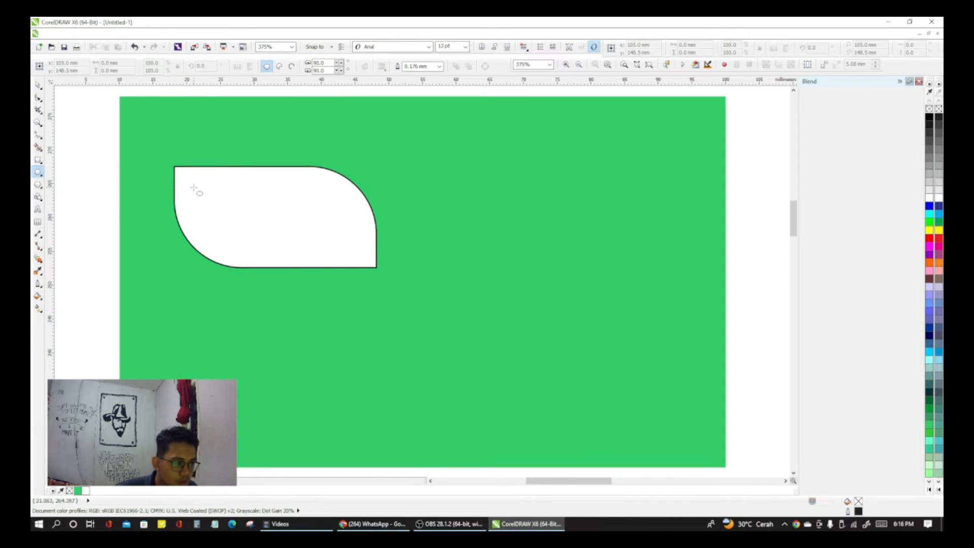
left_click_drag(194, 189, 266, 259)
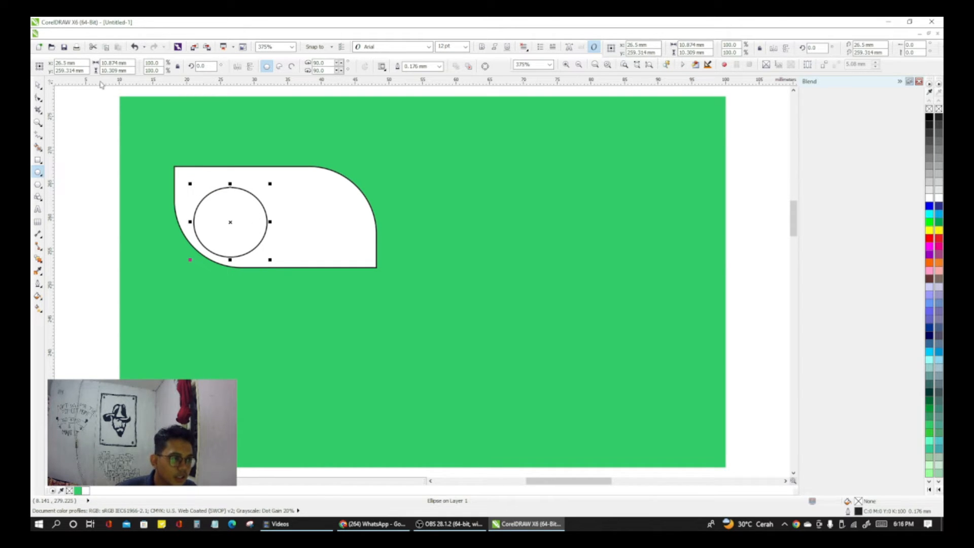
left_click_drag(100, 109, 125, 187)
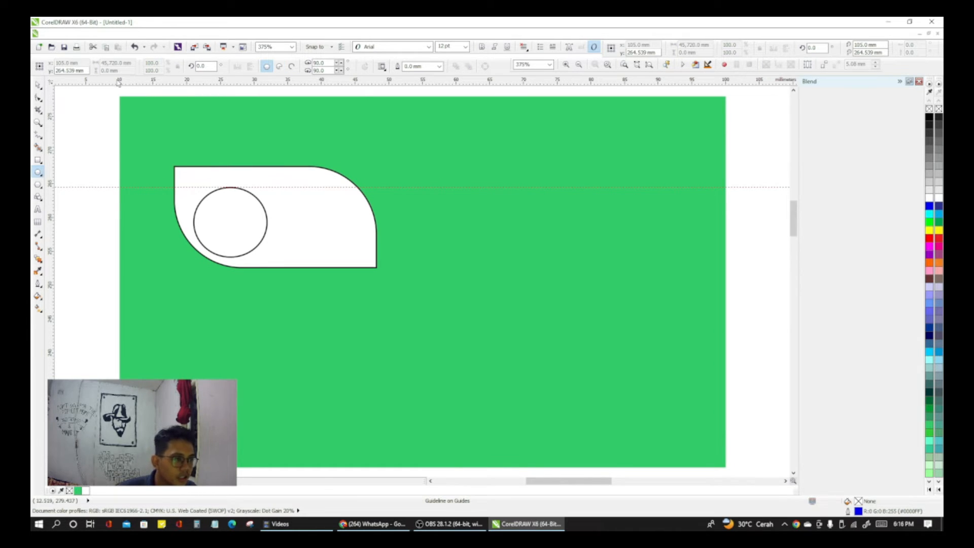
left_click_drag(117, 81, 152, 261)
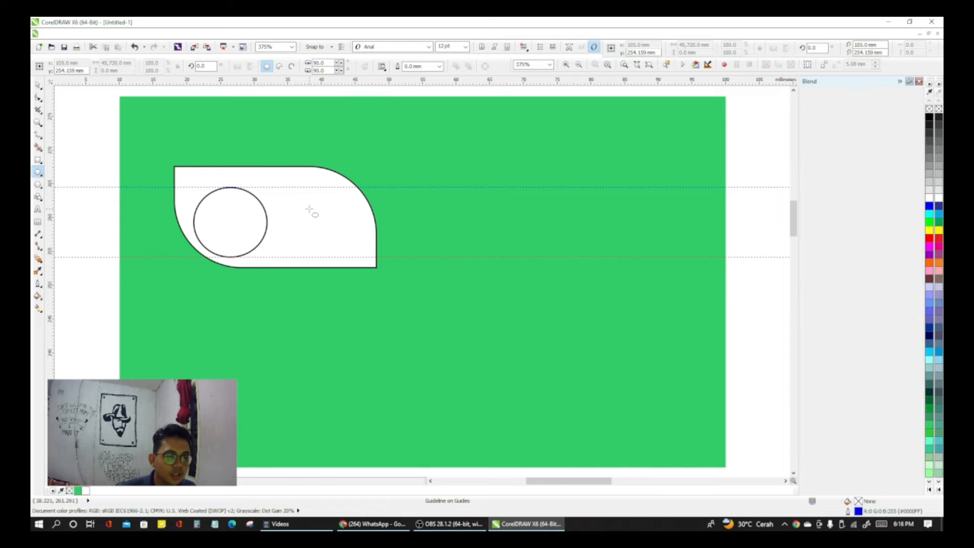
Step: Draw a three-sided polygon about 9.1 × 10.4 mm between the guidelines and place it just beside the circle
left_click(38, 184)
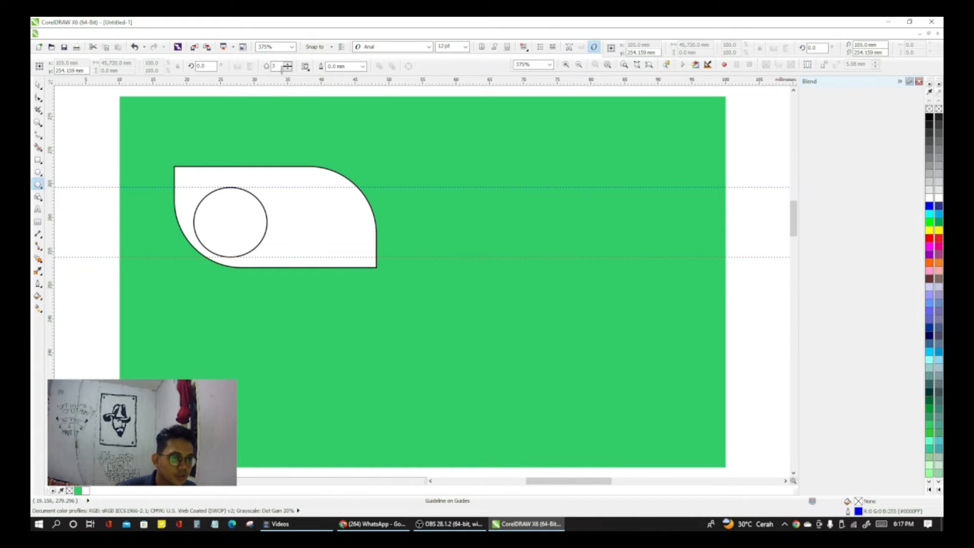
double_click(274, 66)
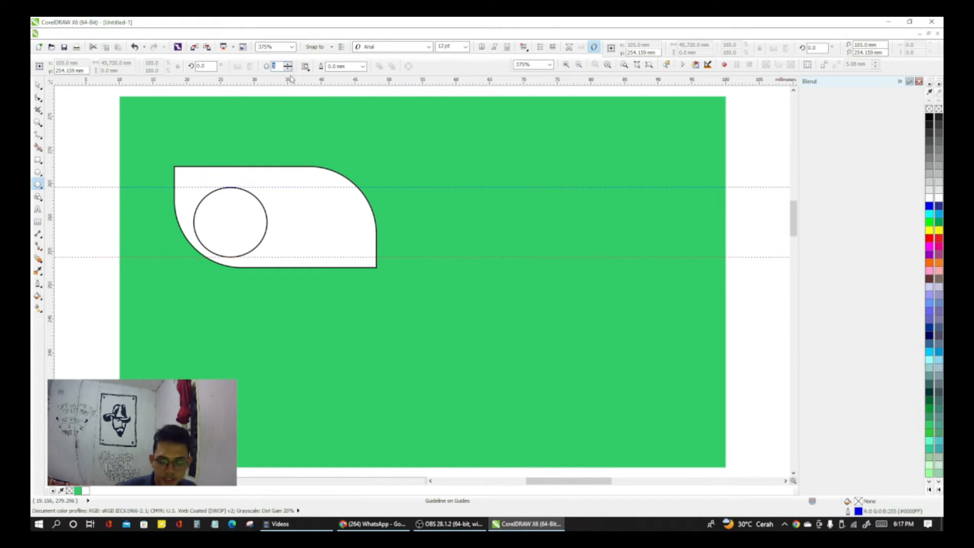
key("Return")
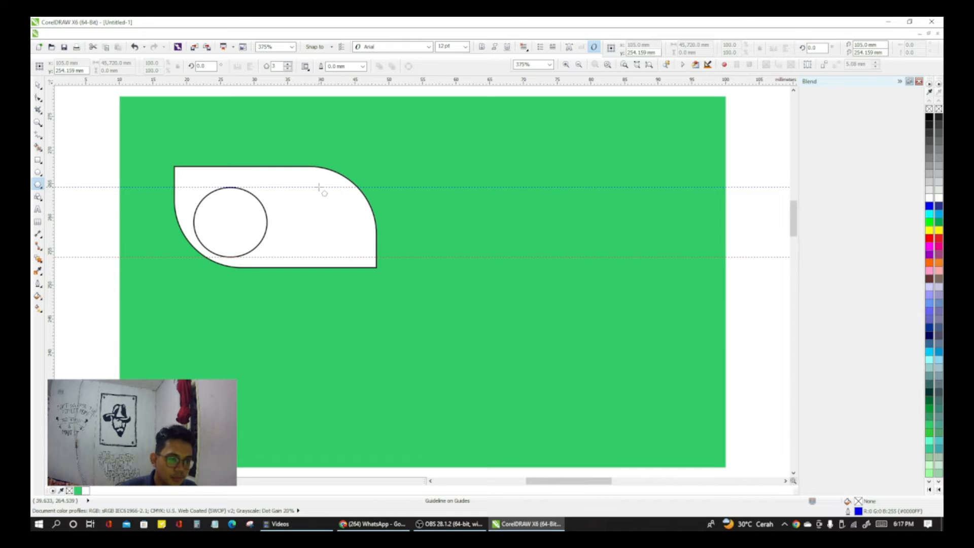
left_click_drag(317, 187, 249, 280)
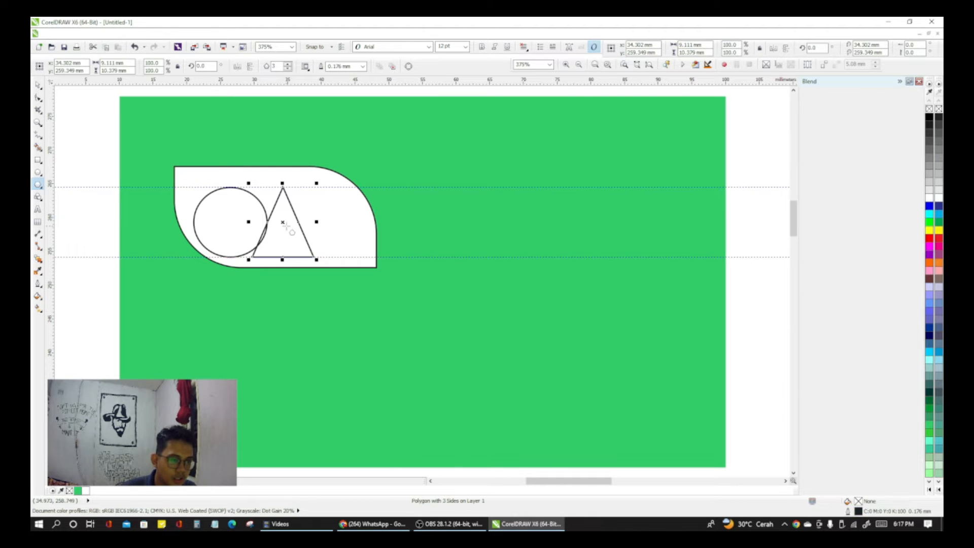
mouse_move(282, 223)
left_mouse_down()
mouse_move(347, 223)
mouse_move(279, 223)
mouse_move(326, 206)
mouse_move(290, 215)
mouse_move(315, 221)
mouse_move(300, 222)
left_mouse_up()
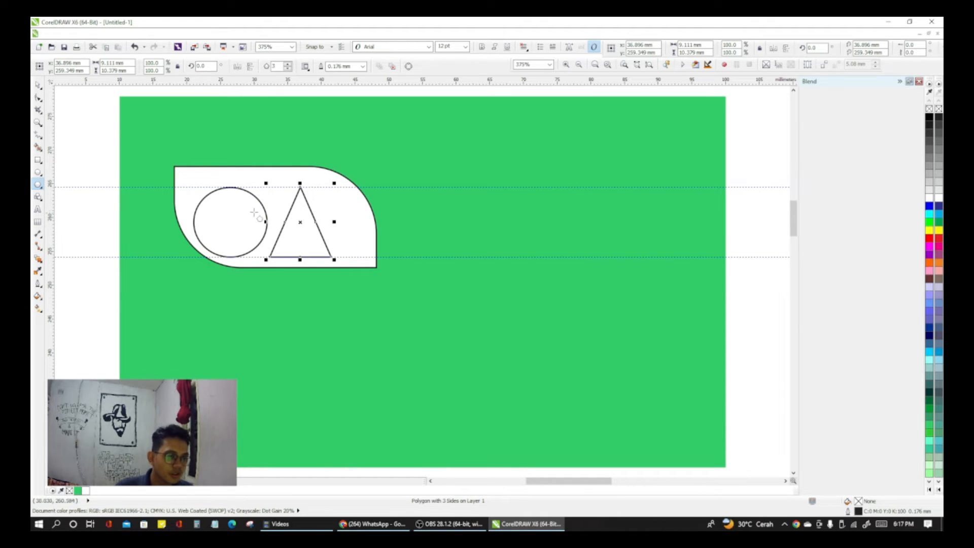
Step: Scale the circle down proportionally to about 9.3 × 8.8 mm, keeping its top edge on the upper guideline
left_click(37, 84)
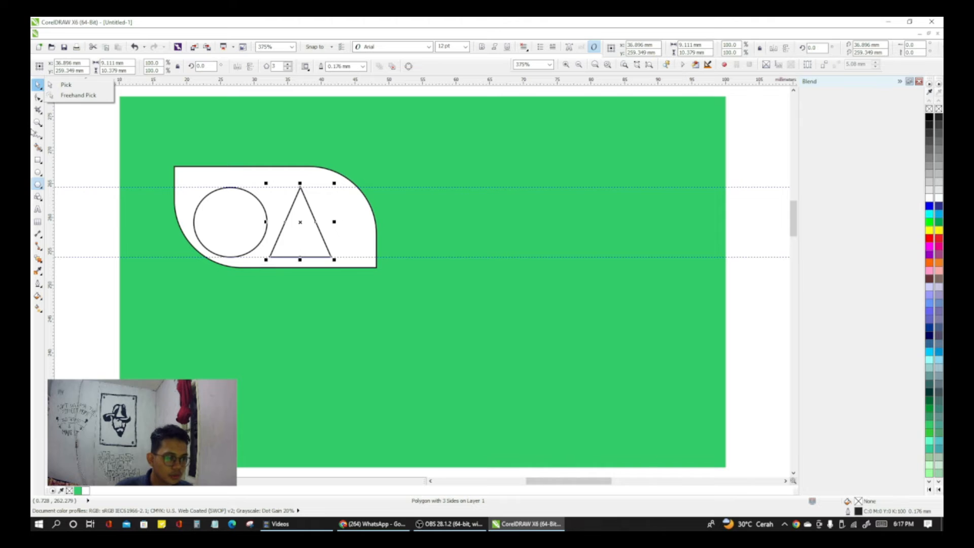
left_click(37, 85)
left_click(38, 86)
left_click(49, 85)
left_click(232, 212)
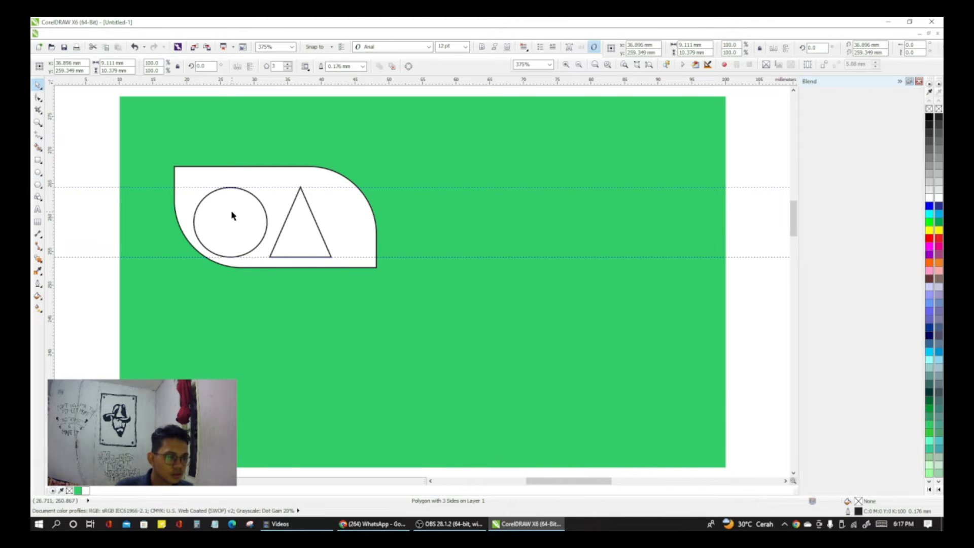
left_click(231, 213)
mouse_move(272, 260)
left_mouse_down()
mouse_move(253, 245)
mouse_move(262, 253)
left_mouse_up()
Step: Scale the triangle down to about 7.4 × 8.4 mm and move it close to the circle, with its apex on the upper guideline
left_click(325, 258)
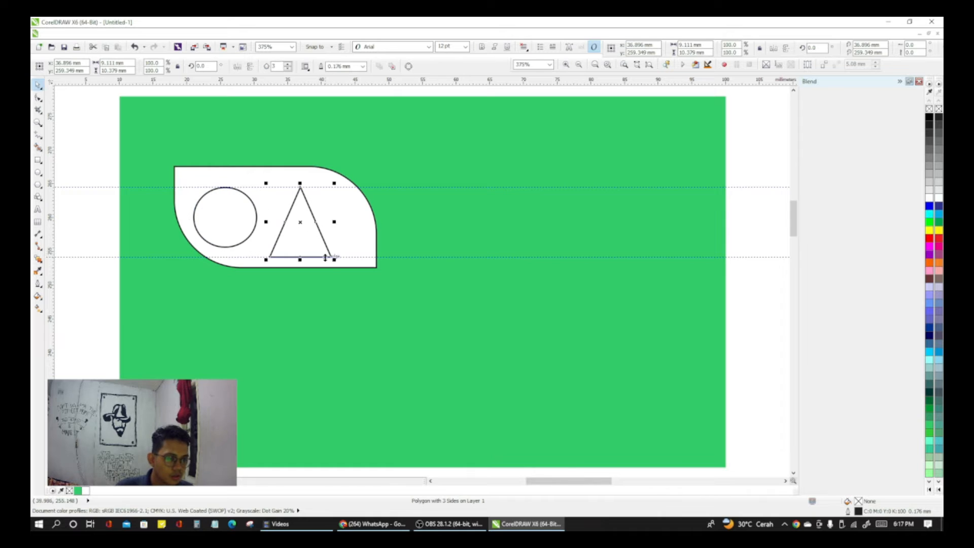
left_click_drag(334, 260, 321, 249)
key("Escape")
left_click_drag(294, 216, 285, 218)
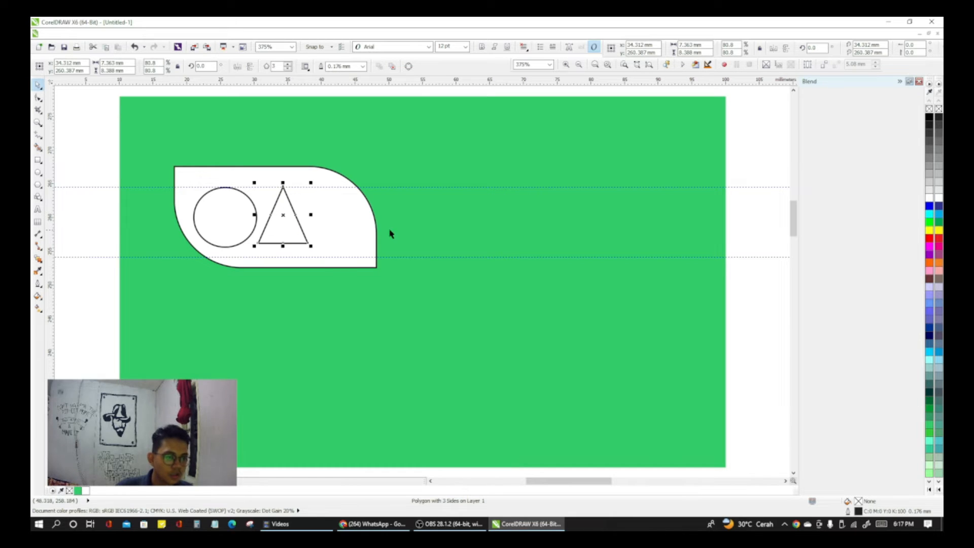
Step: Try to fine-tune the triangle's position against the upper guideline with slight moves
left_click(372, 150)
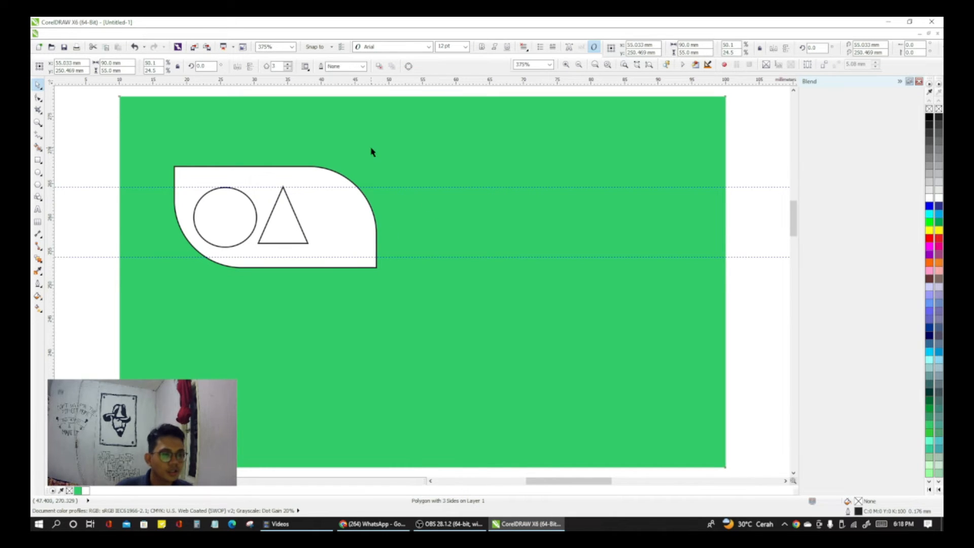
left_click(285, 219)
left_click_drag(283, 216, 283, 215)
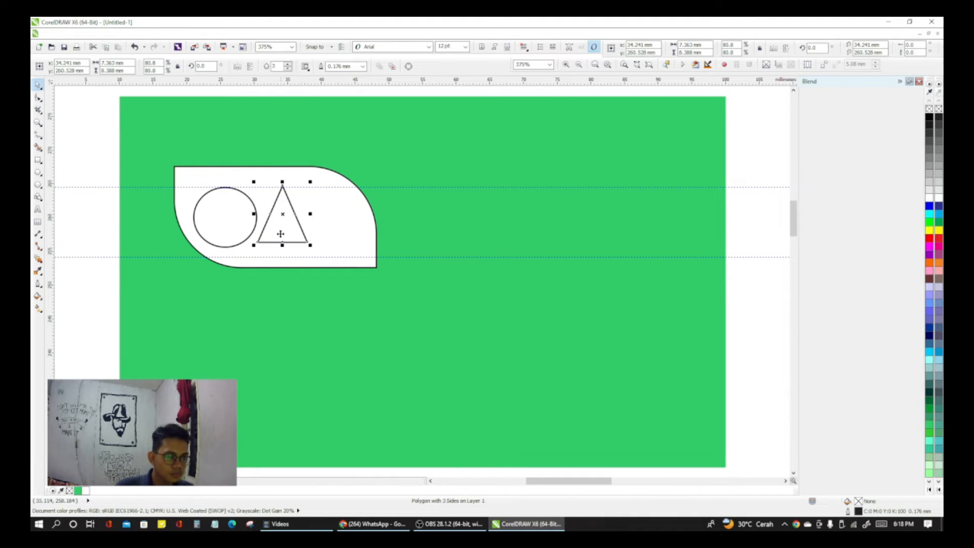
left_click(334, 168)
left_click(283, 217)
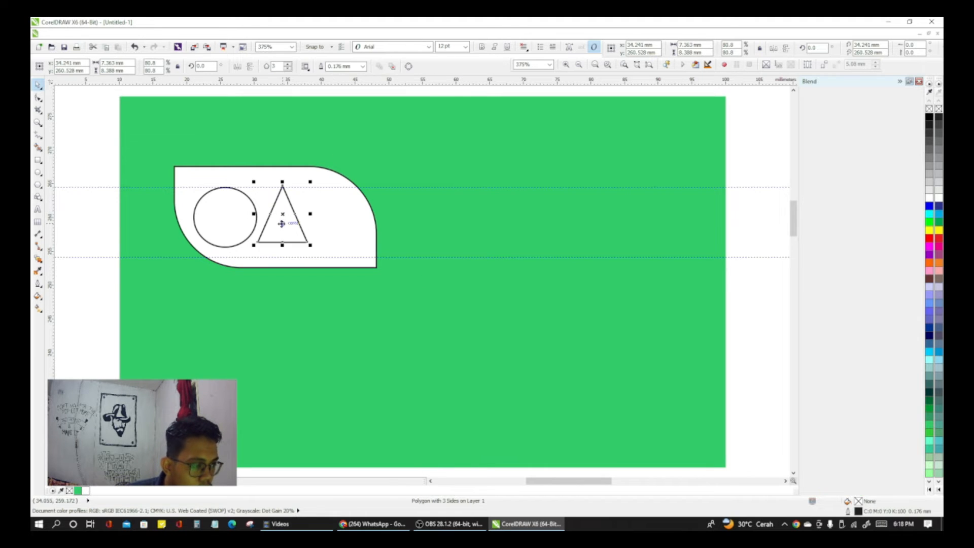
left_click_drag(283, 217, 282, 215)
left_click(404, 120)
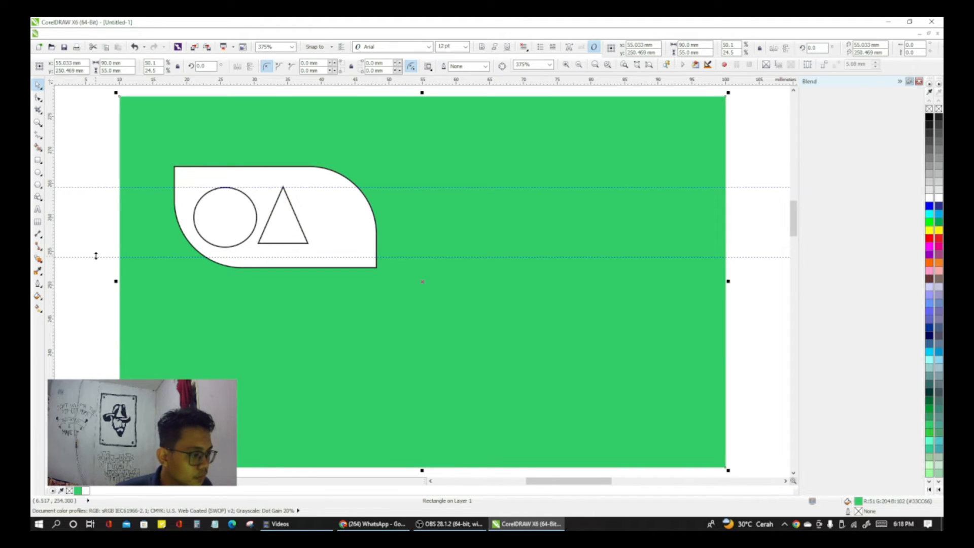
Step: Move the lower guideline up to the circle's bottom edge and stretch the triangle's base down to it, about 9.1 mm high
left_click_drag(96, 256, 104, 247)
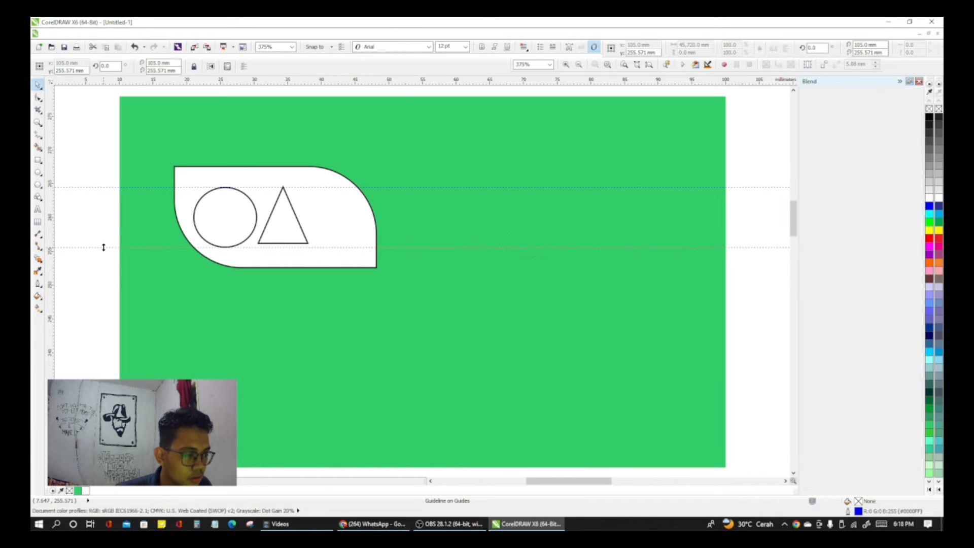
left_click(287, 243)
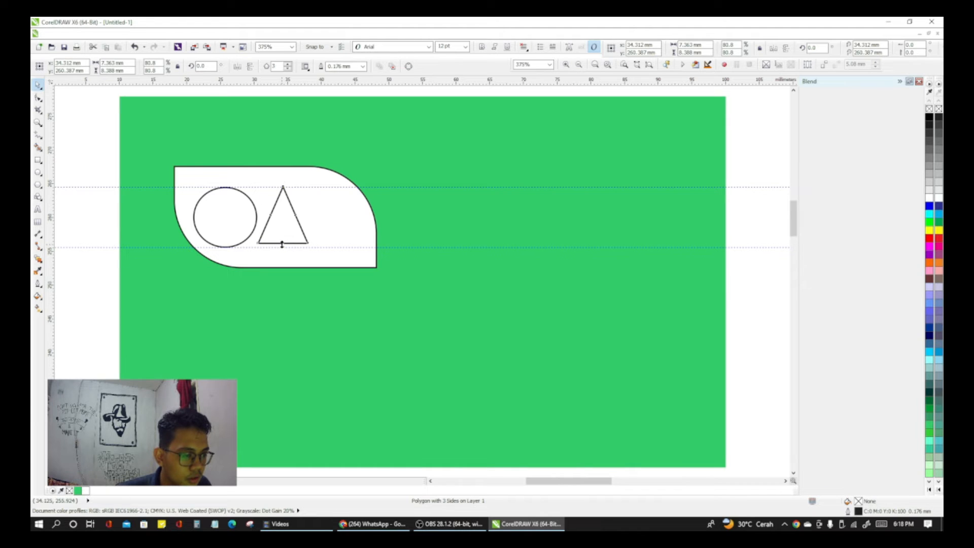
left_click_drag(282, 244, 282, 248)
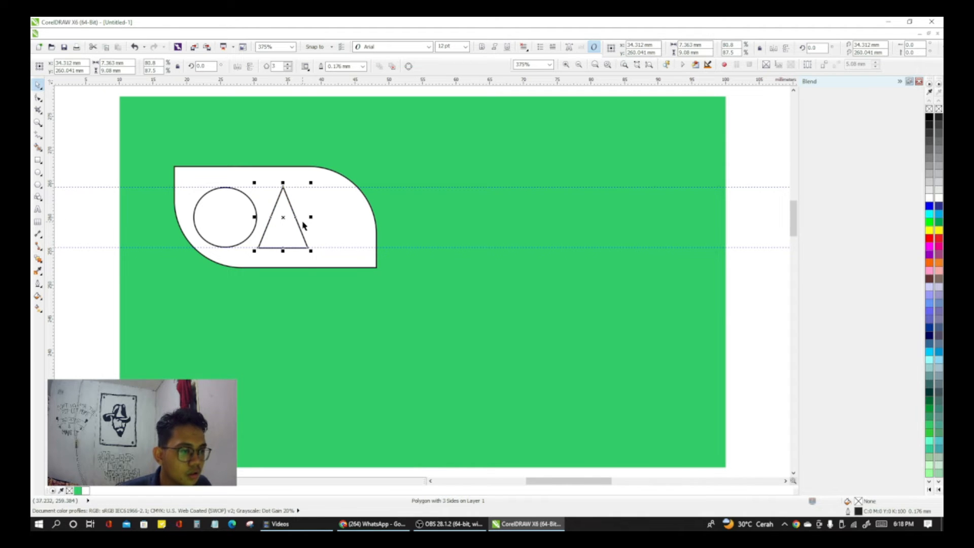
left_click(96, 215)
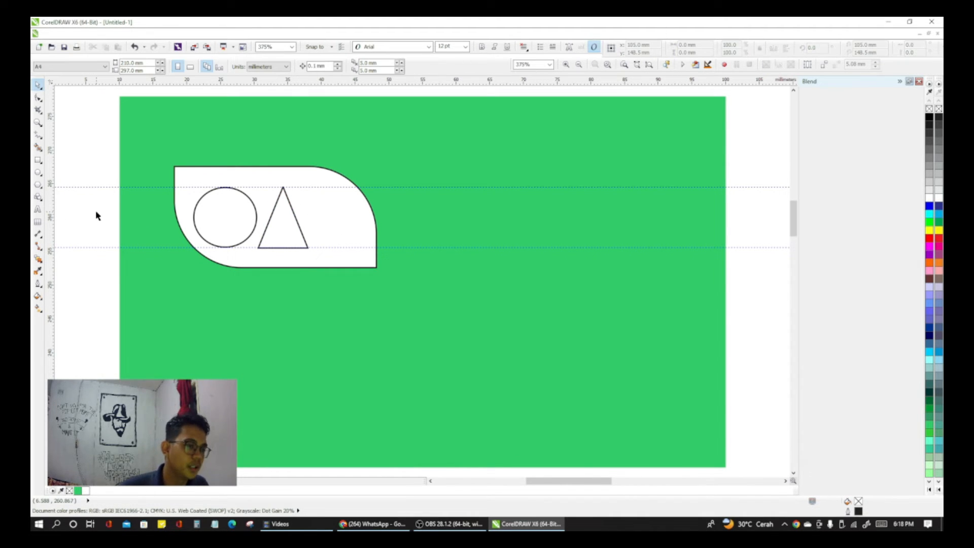
Step: Draw a second circle between the guidelines on the triangle's right side and scale it to about 9.2 × 8.8 mm
left_click(38, 173)
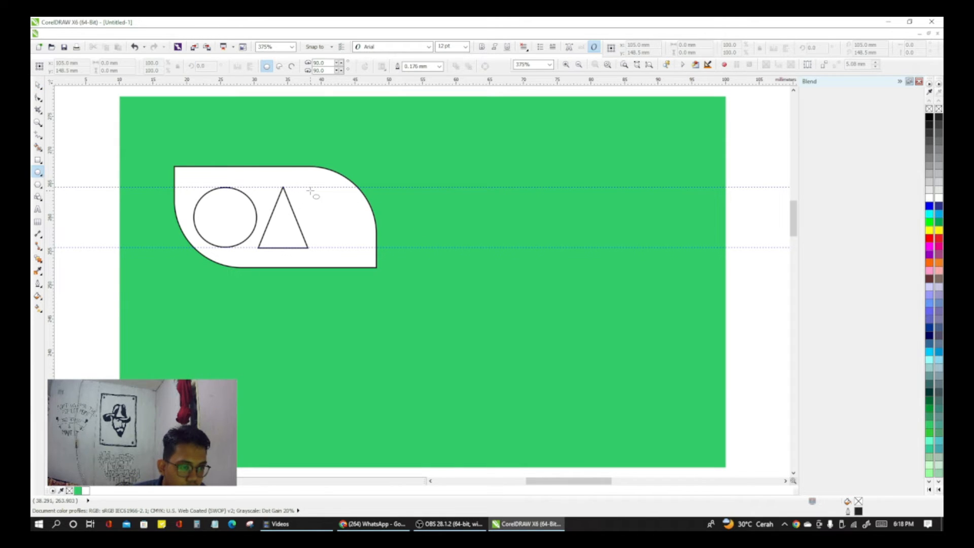
left_click_drag(316, 193, 374, 249)
left_click_drag(342, 219, 333, 215)
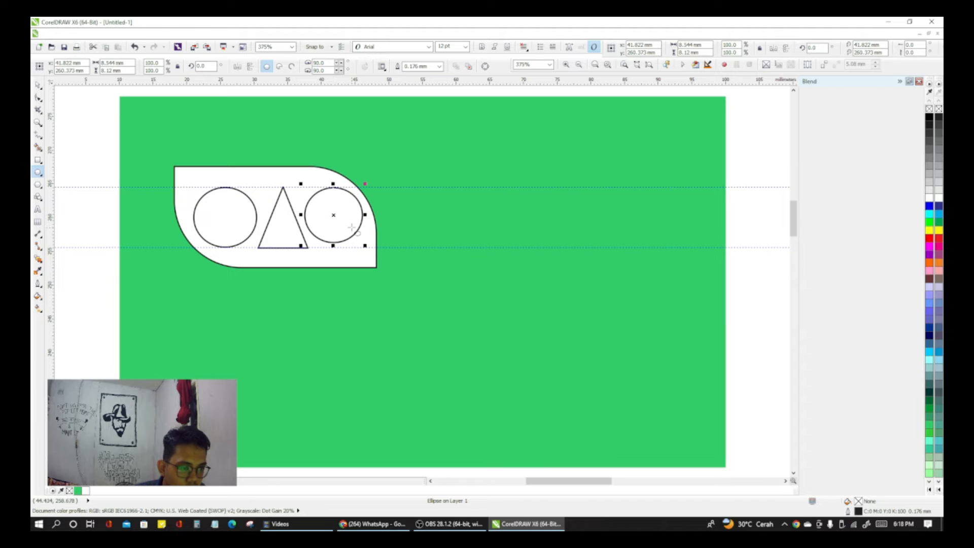
left_click_drag(366, 245, 371, 250)
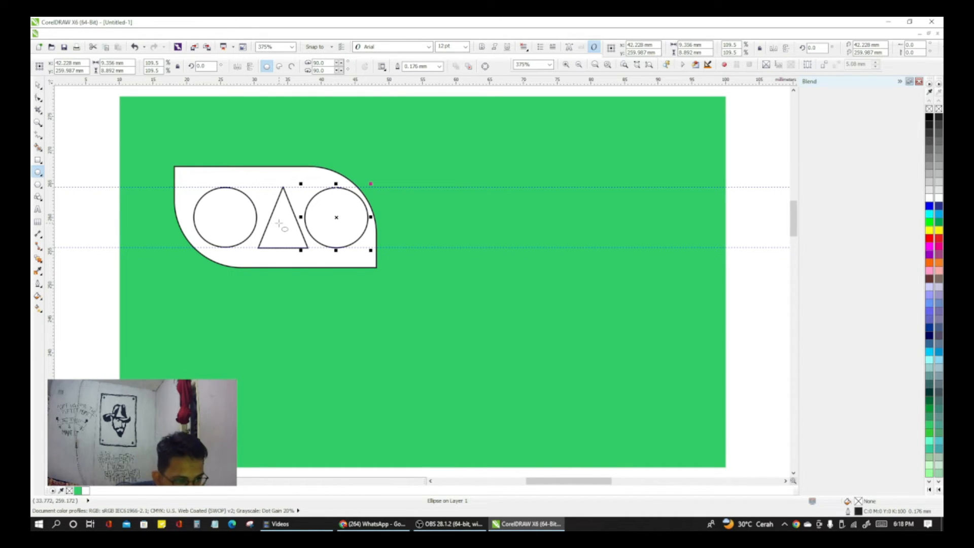
left_click(337, 229)
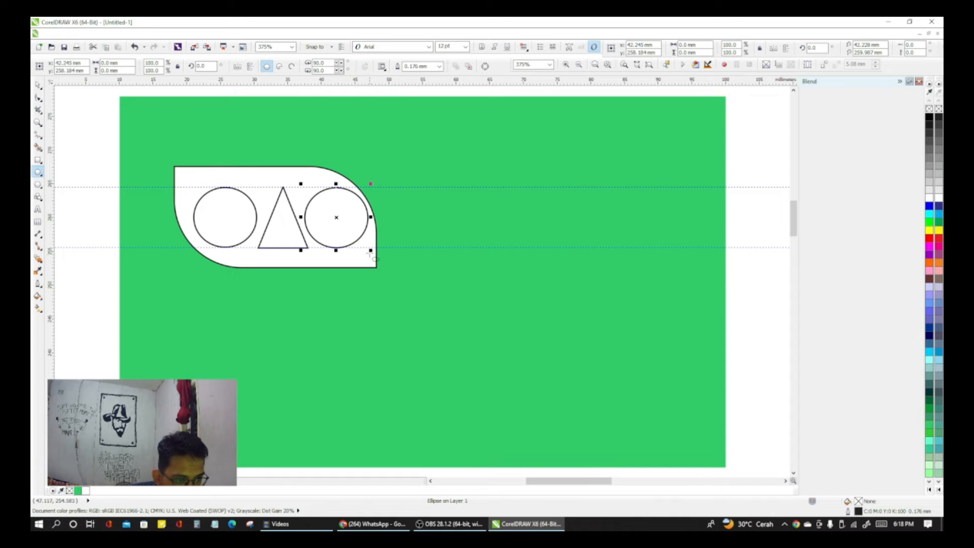
left_click_drag(370, 250, 370, 250)
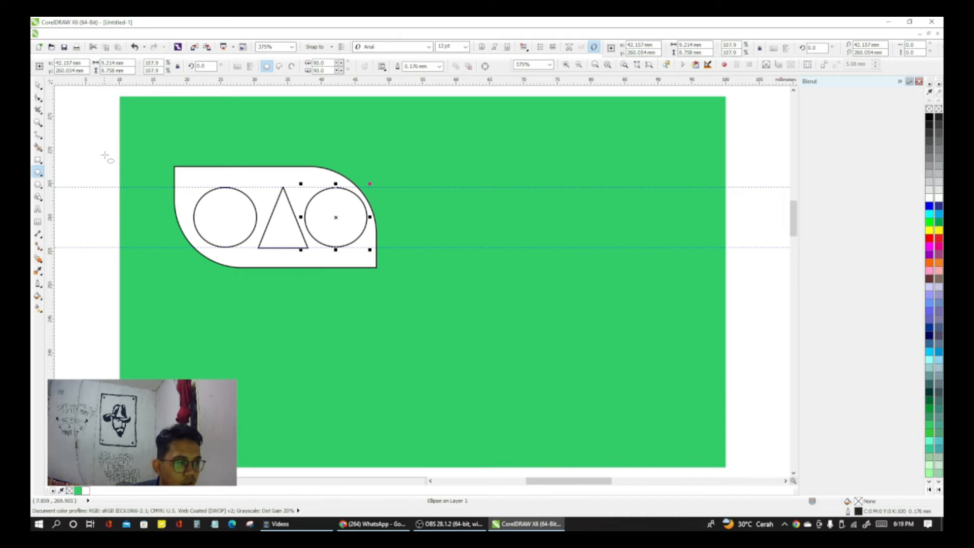
Step: Delete both horizontal guidelines above and below the shapes
left_click(37, 84)
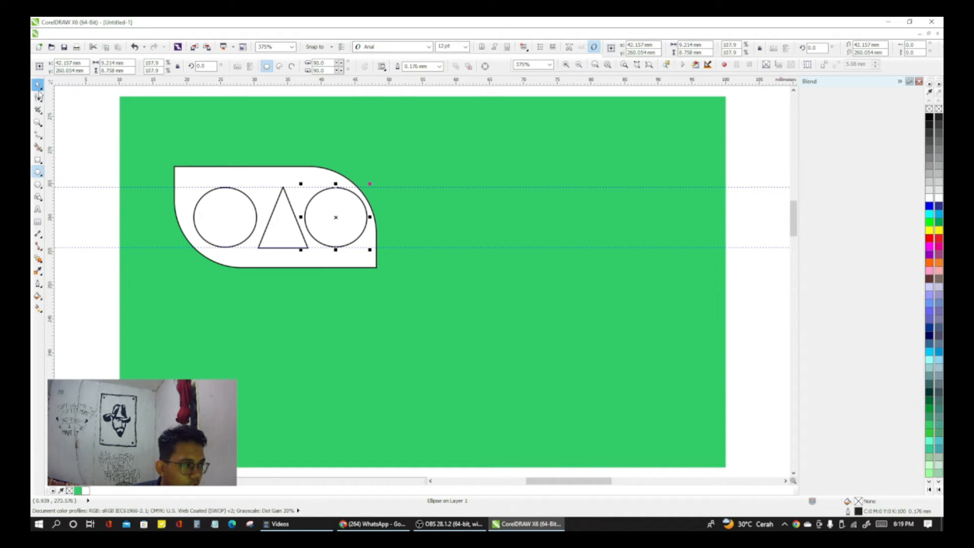
right_click(103, 186)
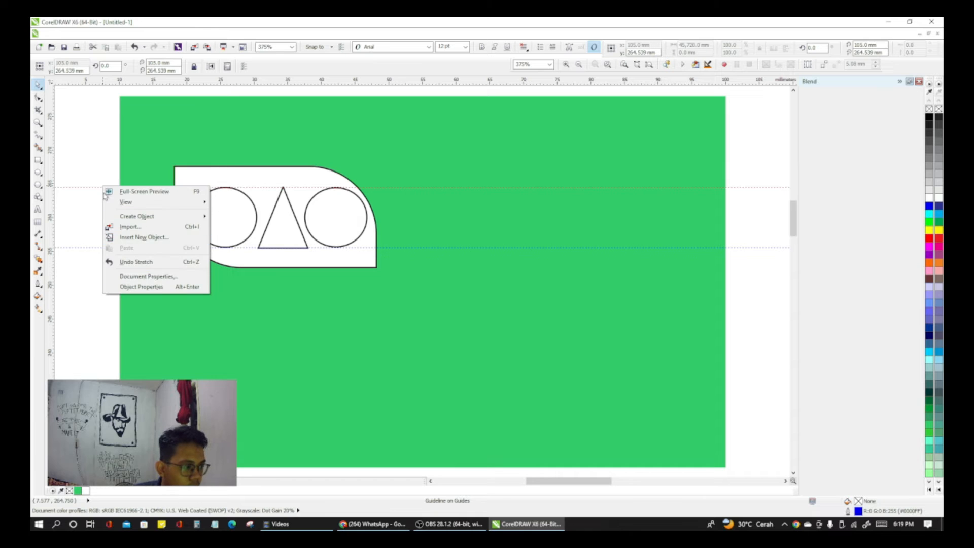
left_click(89, 189)
right_click(89, 189)
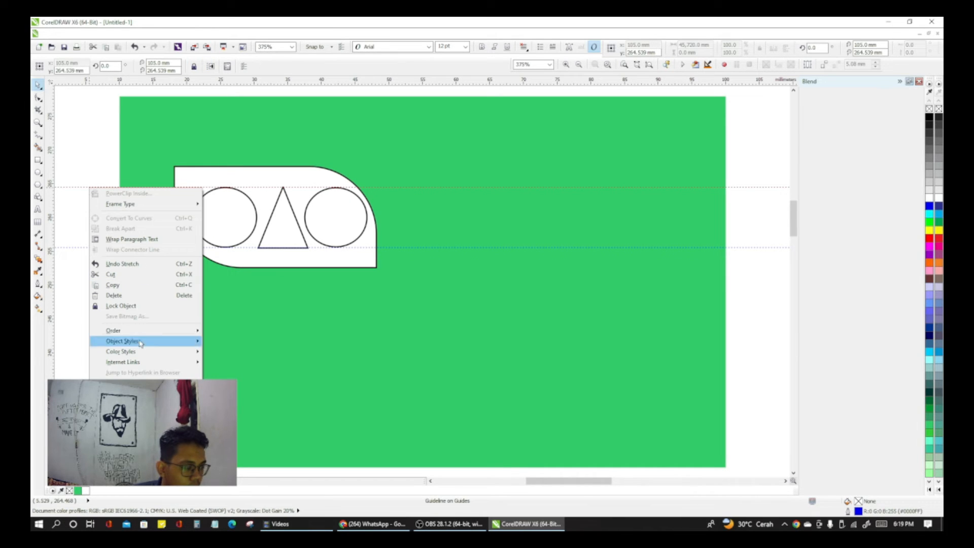
left_click(114, 295)
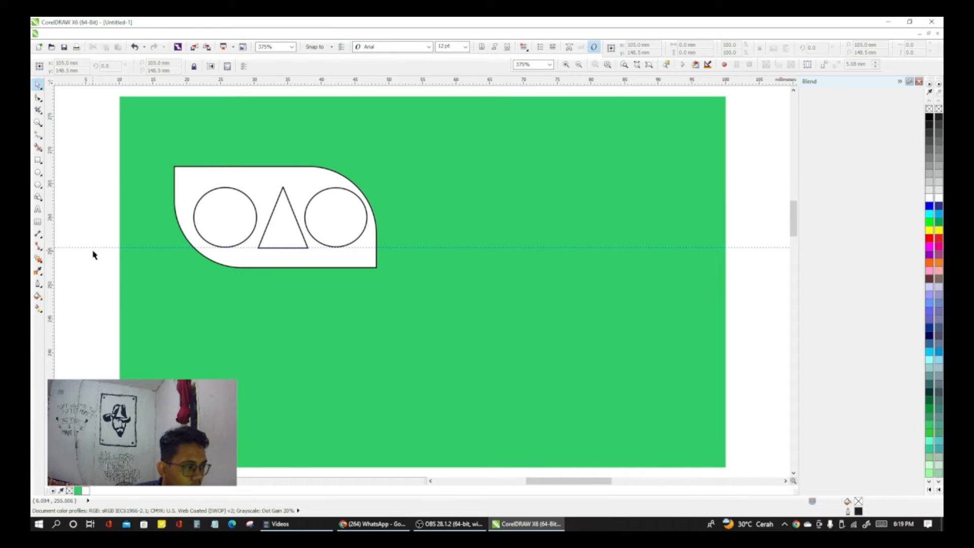
double_click(96, 248)
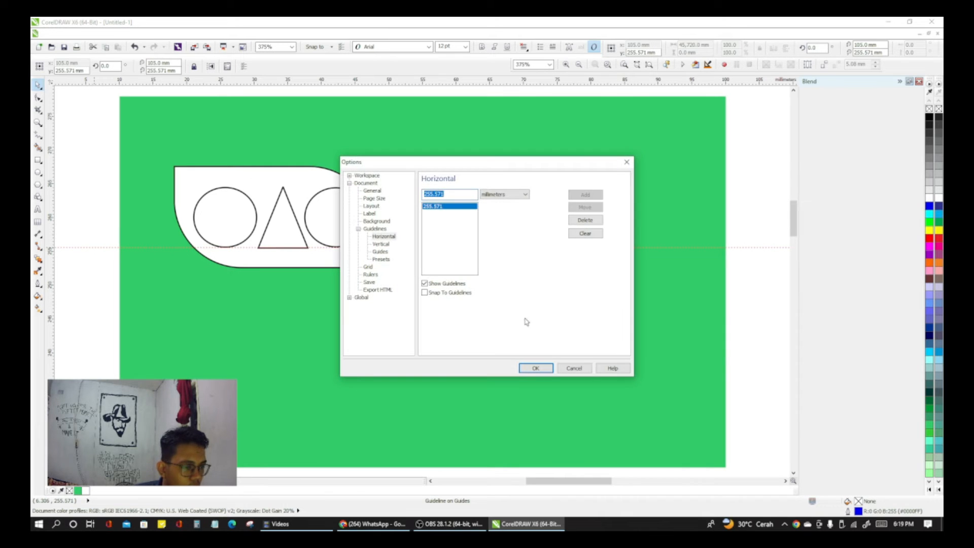
left_click(626, 161)
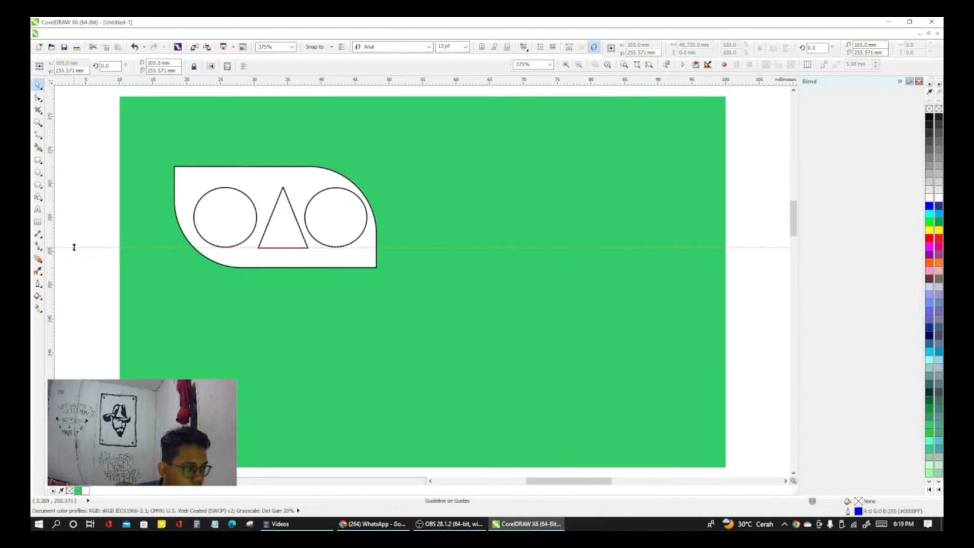
right_click(74, 251)
left_click(128, 355)
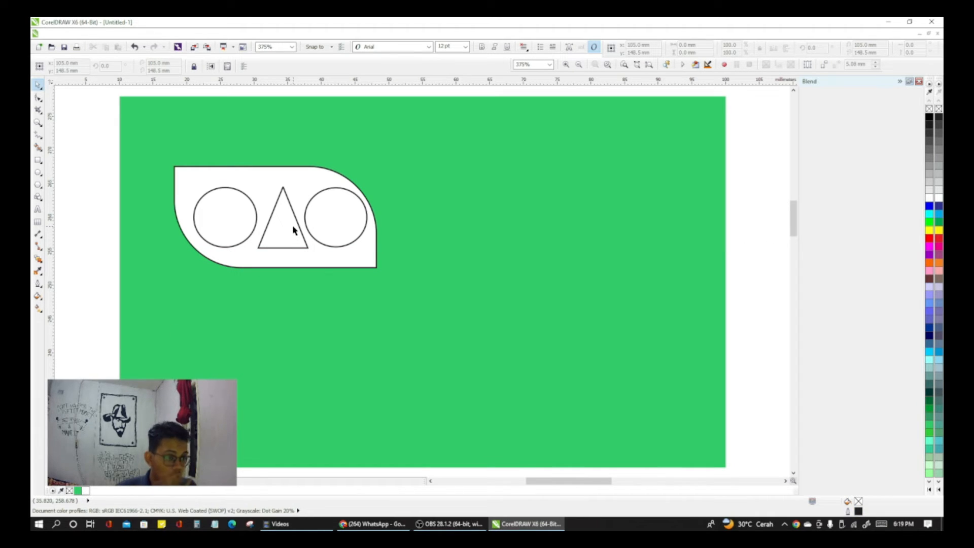
Step: Reshape both circles into left-half pie shapes running from 90 to about 270 degrees
left_click(211, 212)
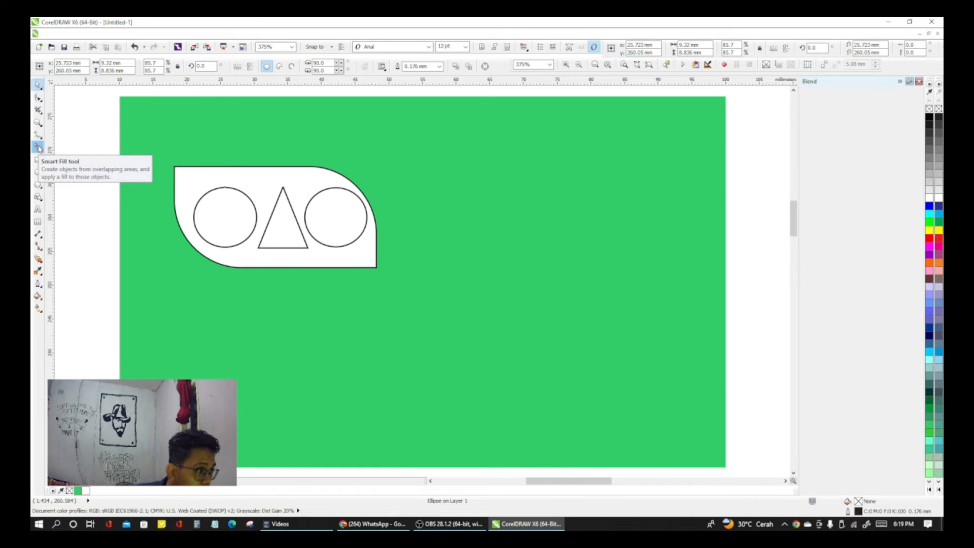
left_click(37, 101)
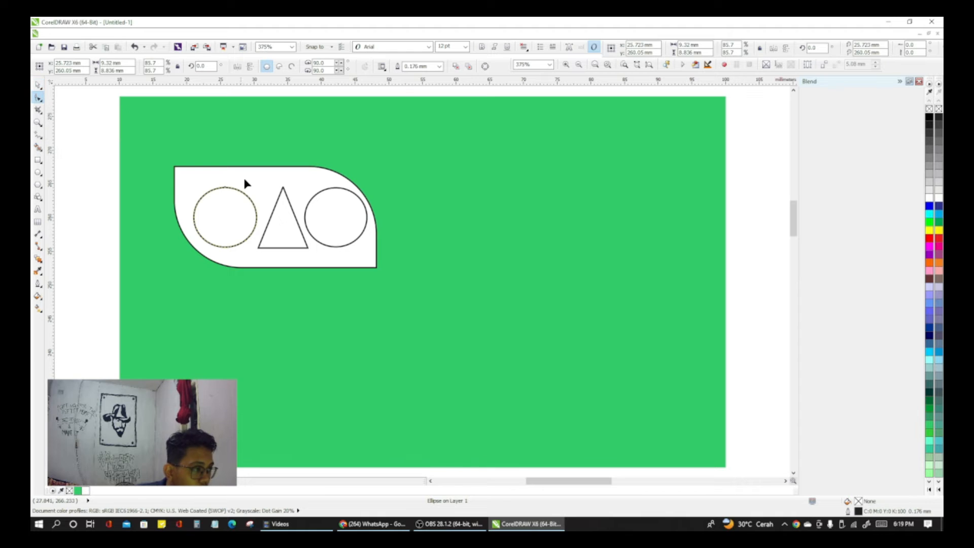
left_click(225, 188)
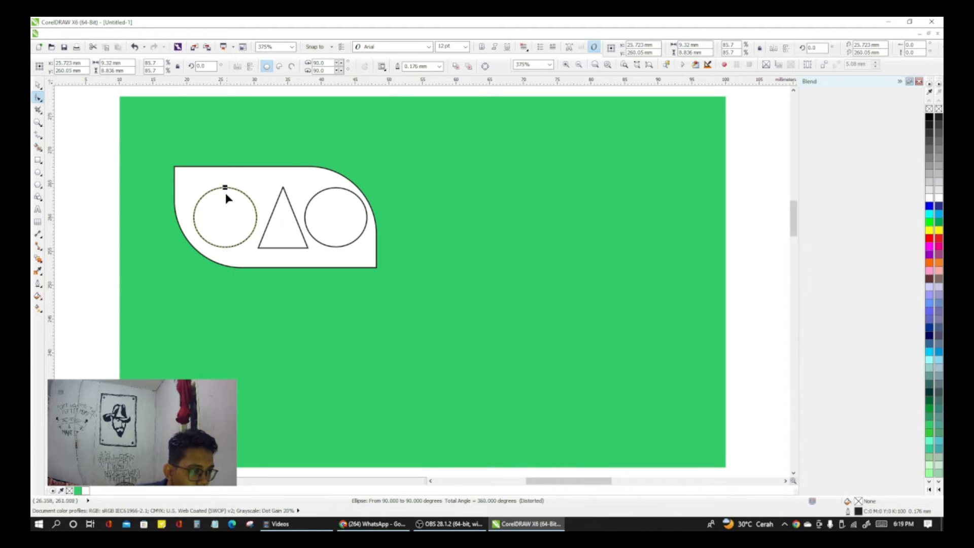
left_click_drag(225, 188, 227, 249)
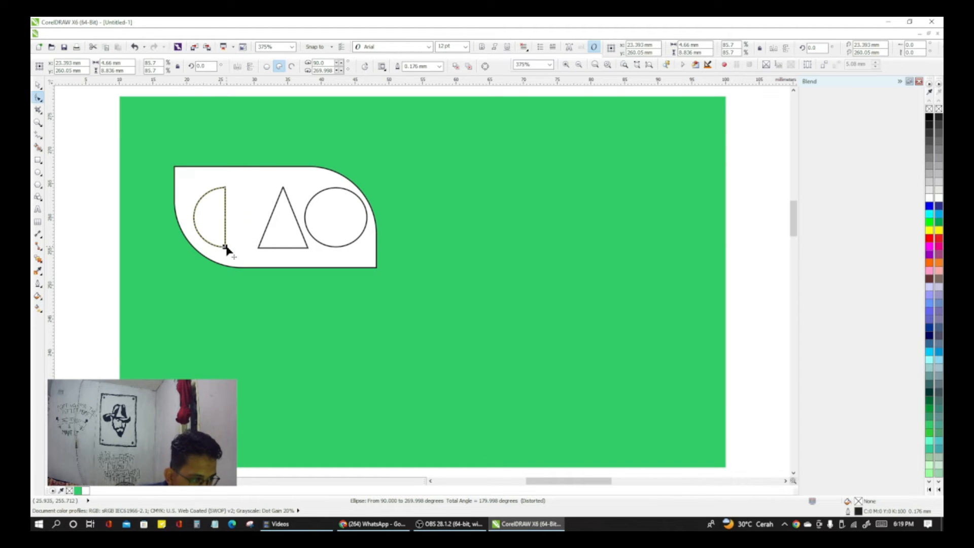
left_click(337, 191)
left_click_drag(335, 188, 335, 246)
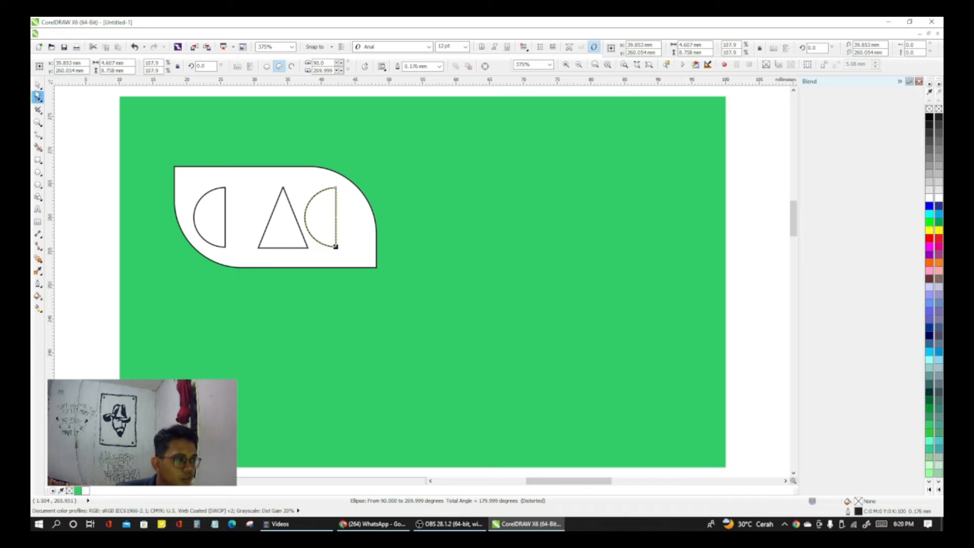
Step: Move the triangle closer to the left half circle, and shift the right half circle left so it overlaps the triangle's side
key("space")
left_click(287, 233)
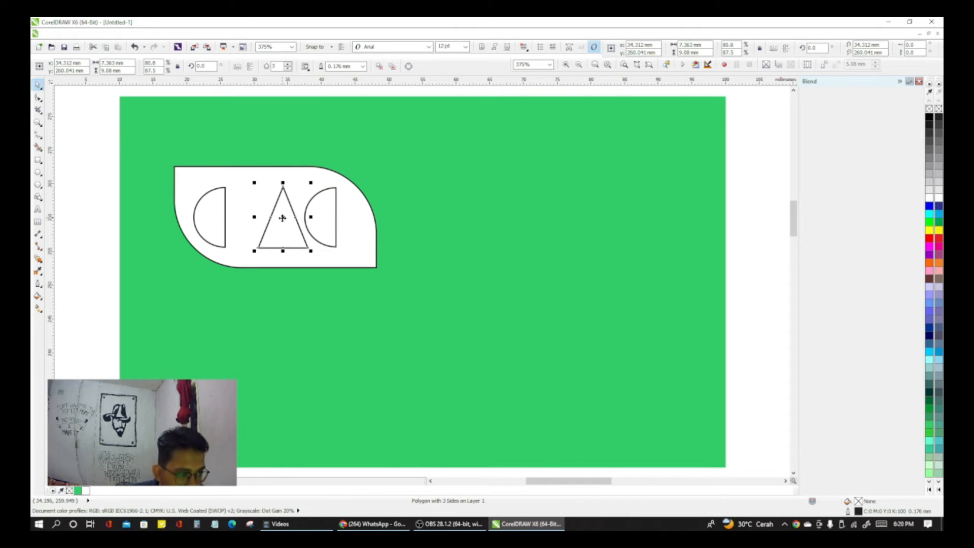
left_click_drag(282, 218, 309, 218)
left_click(323, 216)
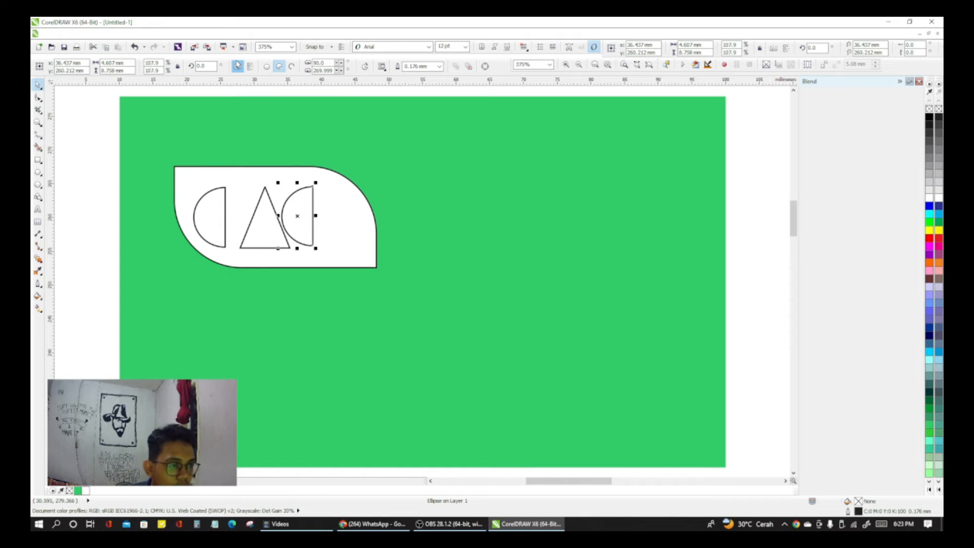
Step: Mirror the right half circle horizontally so its arc faces away from the triangle
left_click(236, 66)
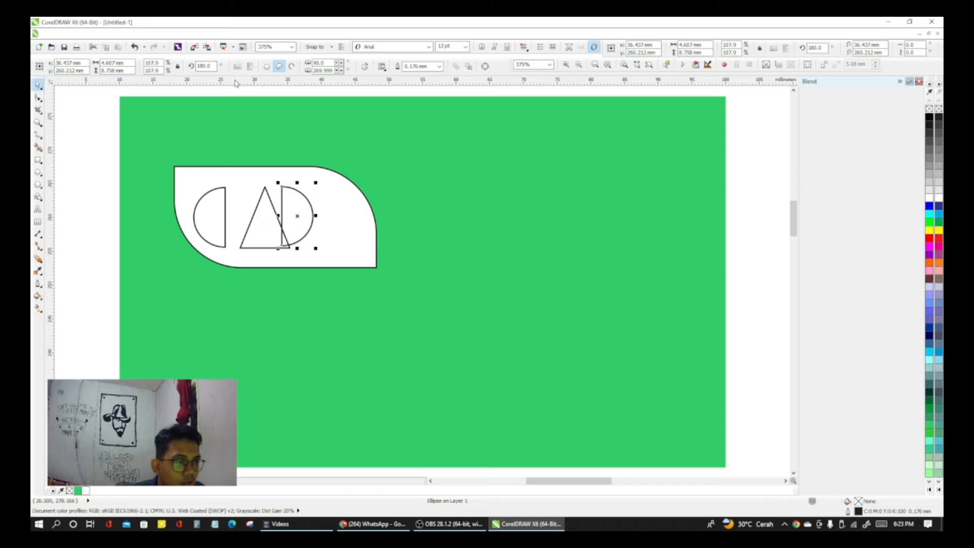
left_click(250, 69)
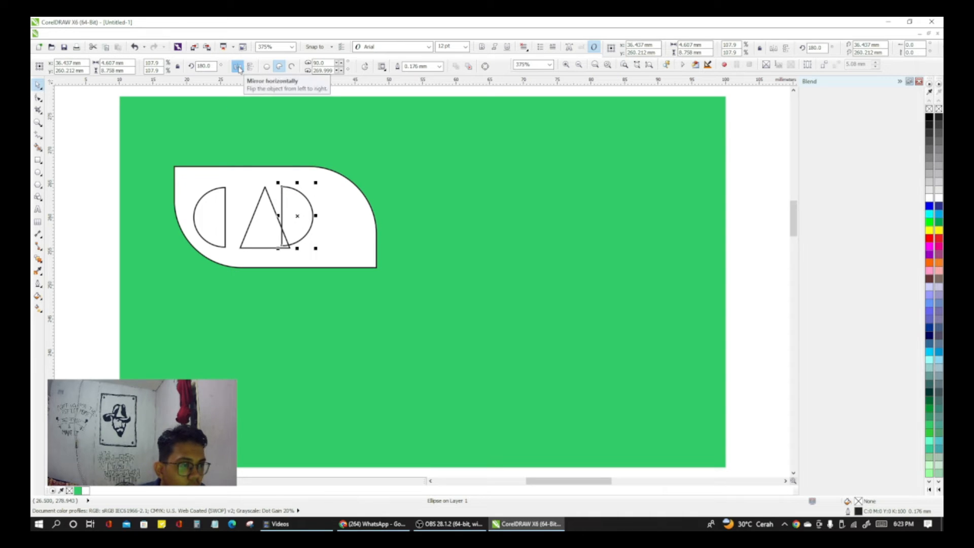
left_click(239, 68)
left_click(239, 69)
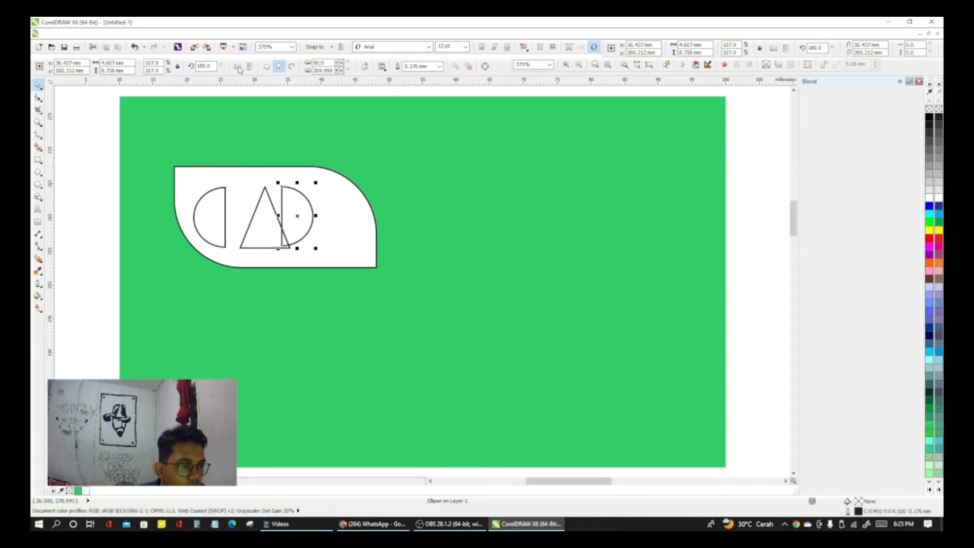
Step: Nudge the mirrored half circle to the right until it clears the triangle, centred at about x = 39.0 mm
left_click(297, 215)
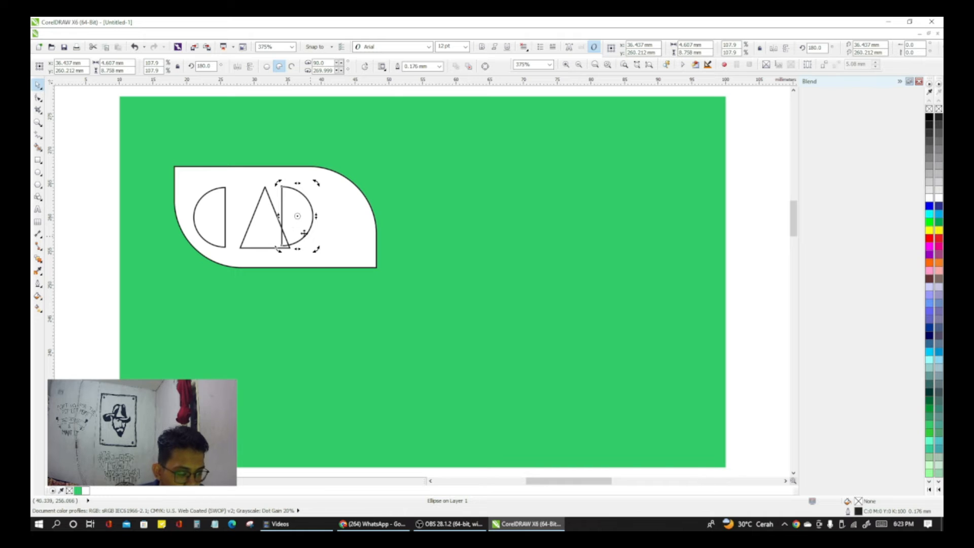
left_click(300, 216)
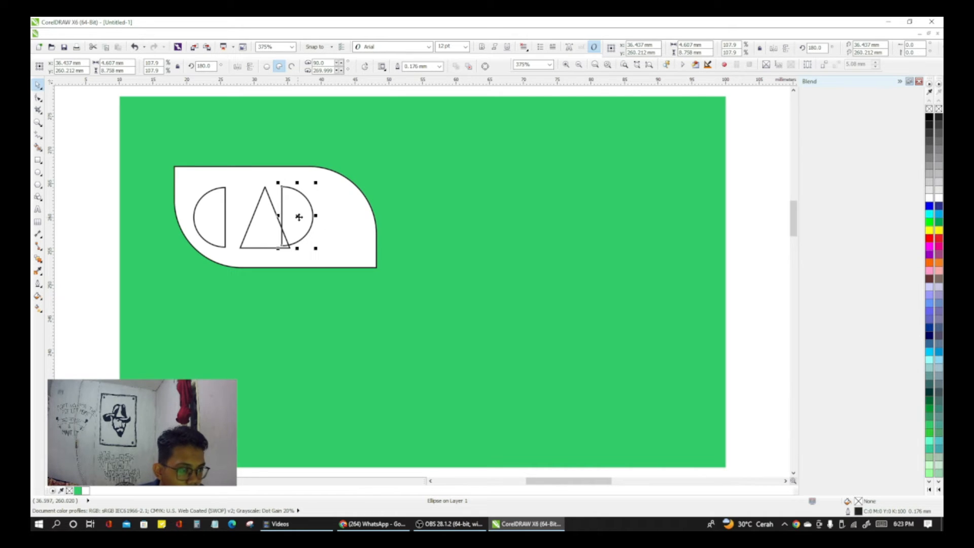
key("Right")
key("Right")
key("Right")
key("Right")
key("Right")
key("Right")
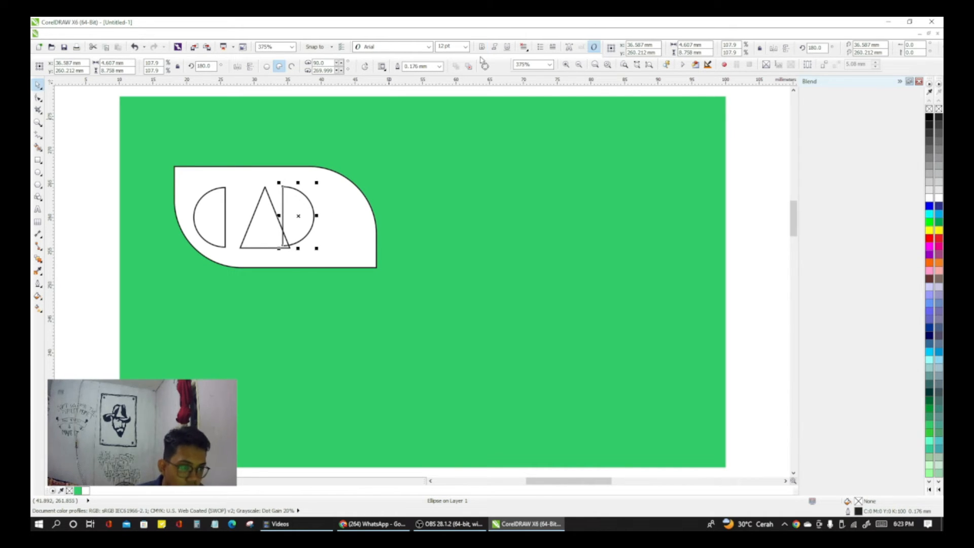
key("Right")
key("Right")
key("Right")
key("Right")
key("Right")
key("Right")
key("Right")
key("Right")
key("Right")
key("Right")
key("Right")
key("Right")
key("Right")
key("Right")
key("Right")
key("Right")
key("Right")
key("Right")
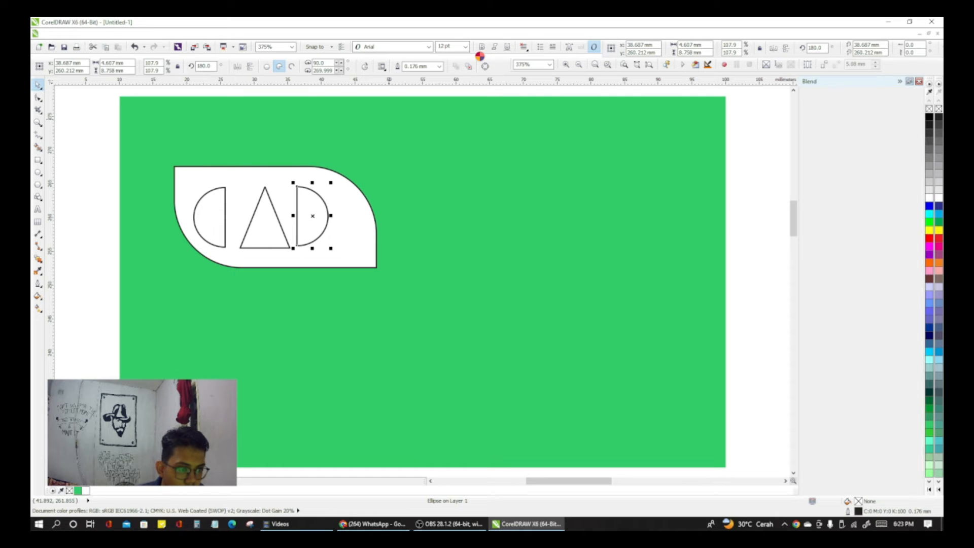
key("Right")
key("Right")
key("Right")
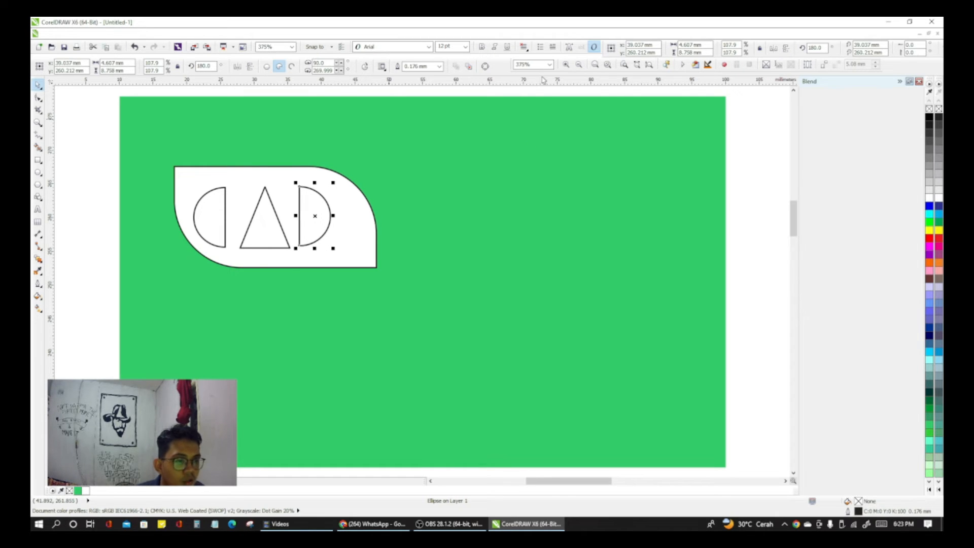
Step: Reset the right half circle's rotation to 0 degrees and mirror it horizontally again
left_click(205, 65)
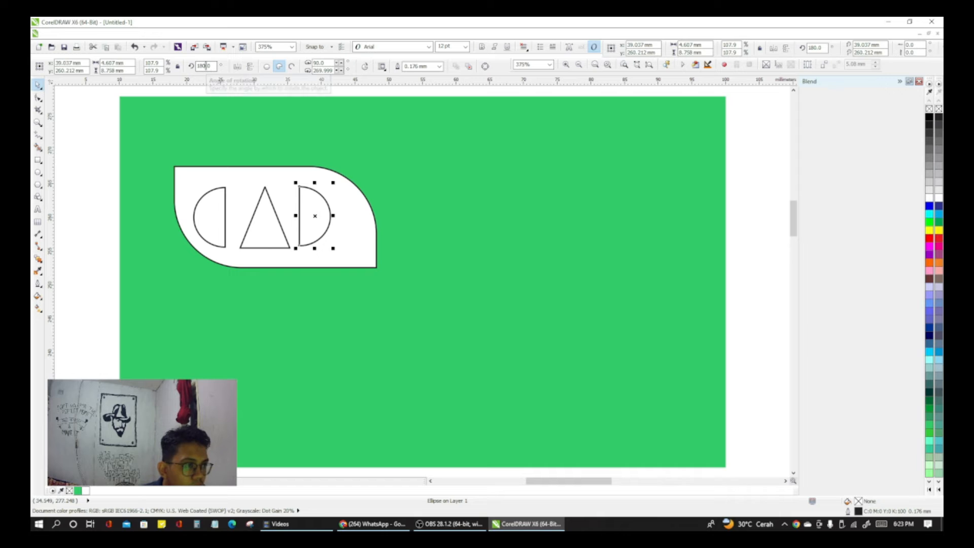
type("0")
key("Return")
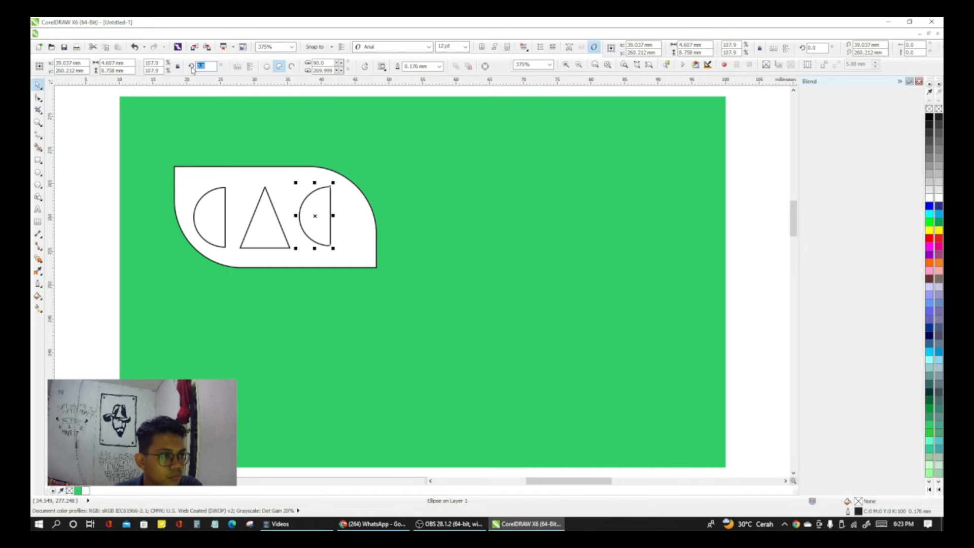
left_click(236, 66)
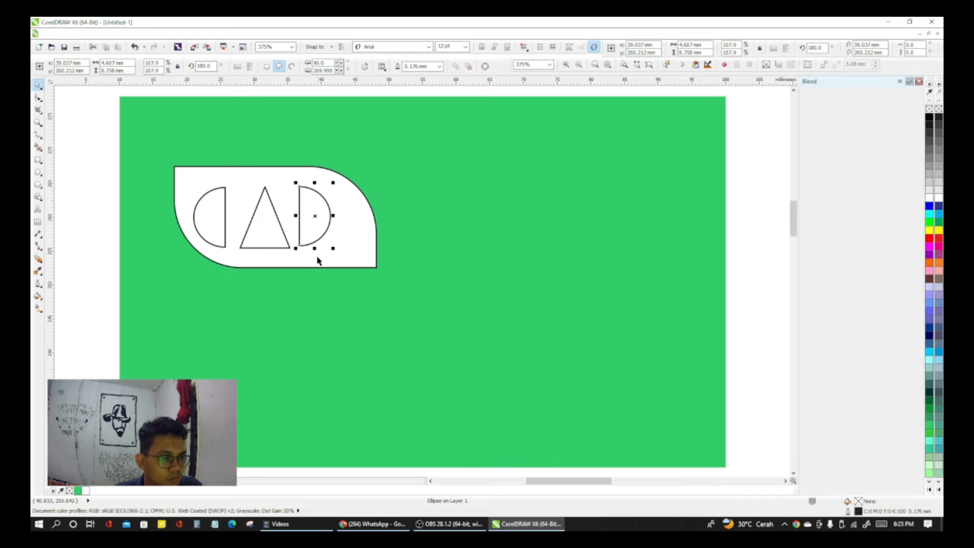
Step: Nudge the right half circle slightly farther from the triangle, to about x = 39.6 mm
left_click(357, 227)
left_click(325, 233)
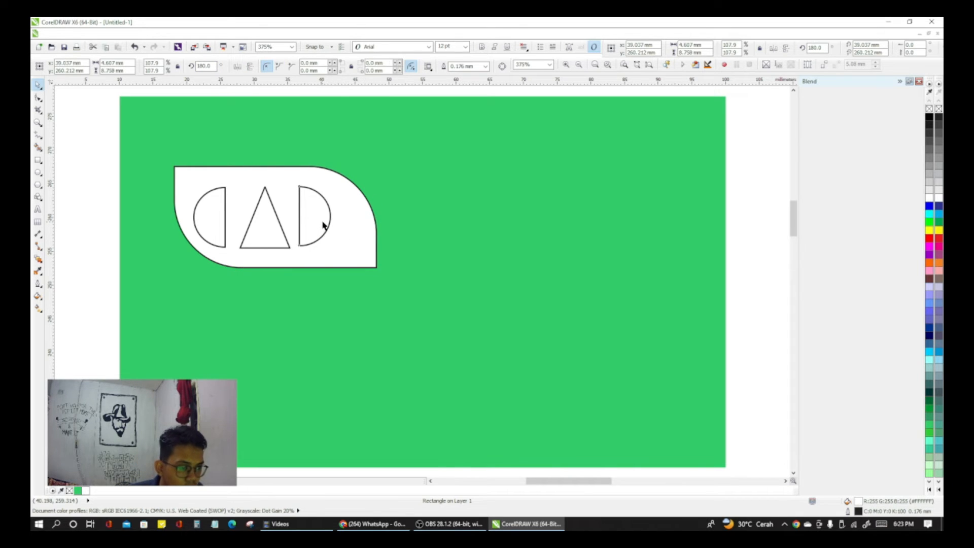
key("Right")
key("Right")
key("Right")
key("Right")
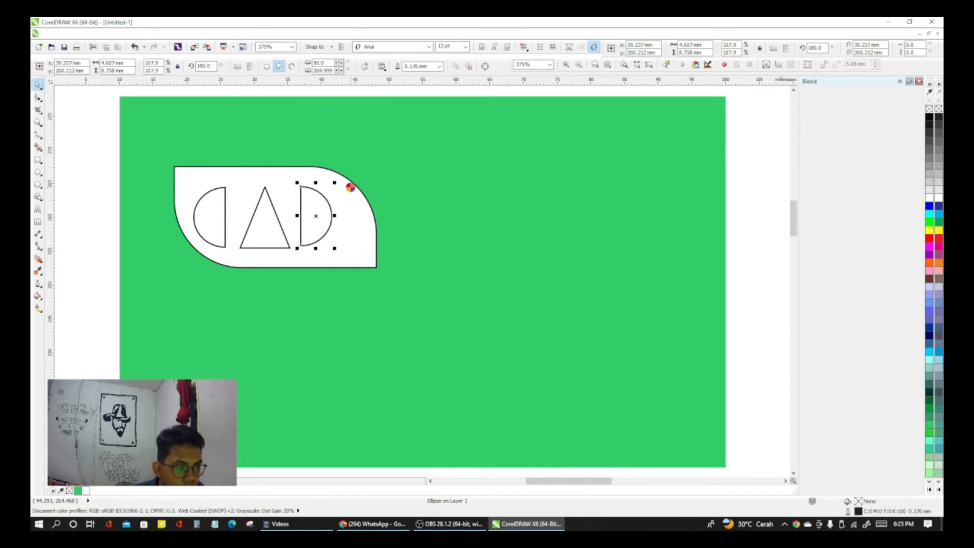
key("Right")
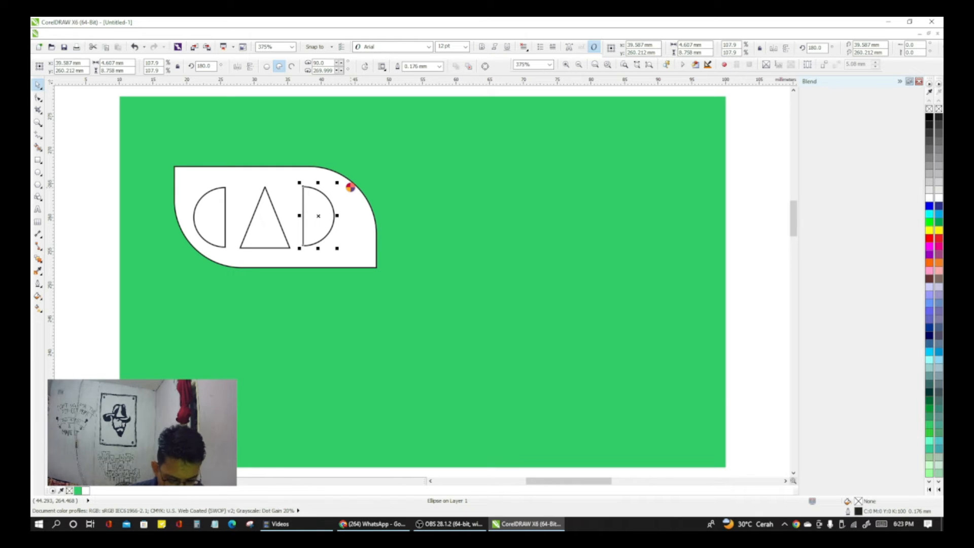
left_click(455, 213)
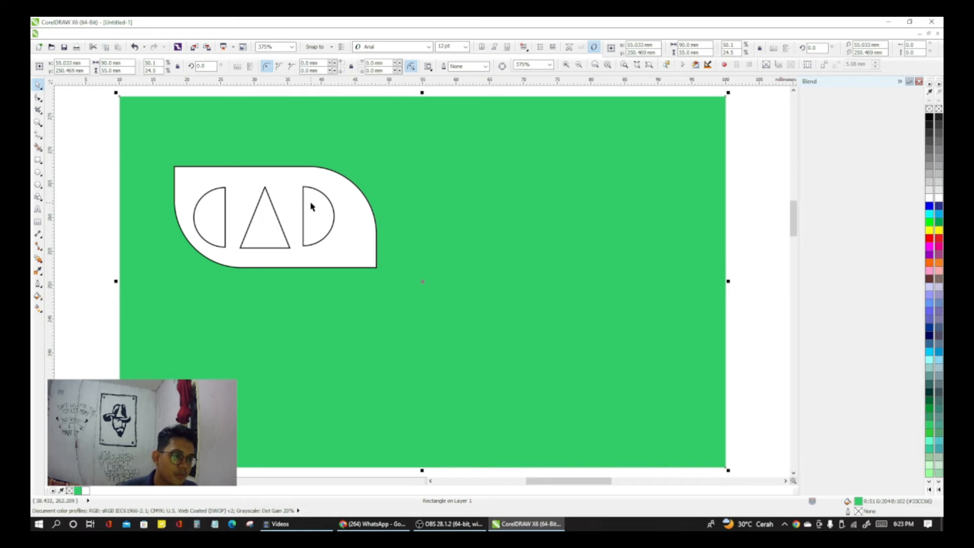
Step: Delete both half circles and the triangle from the white leaf-shaped panel
left_click(268, 219)
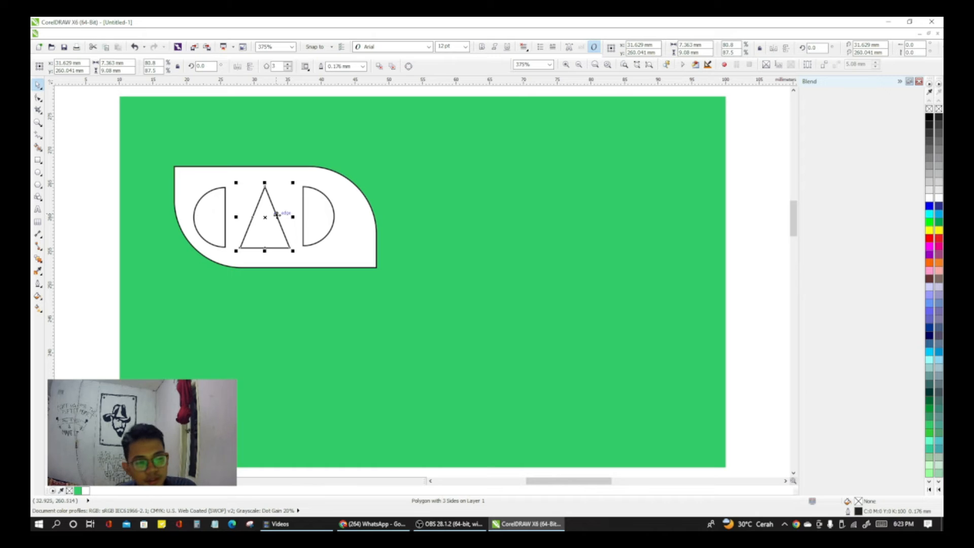
left_click(313, 211)
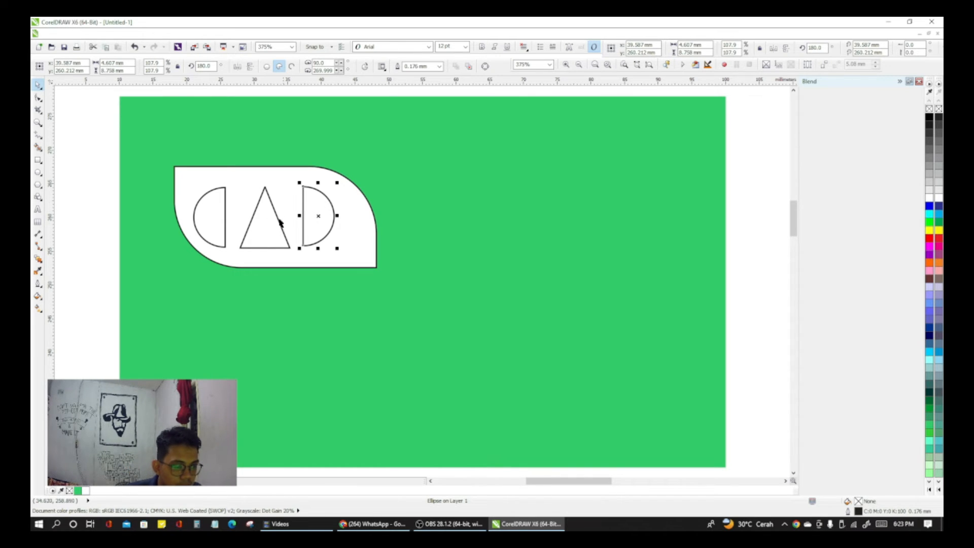
left_click(224, 217)
right_click(226, 231)
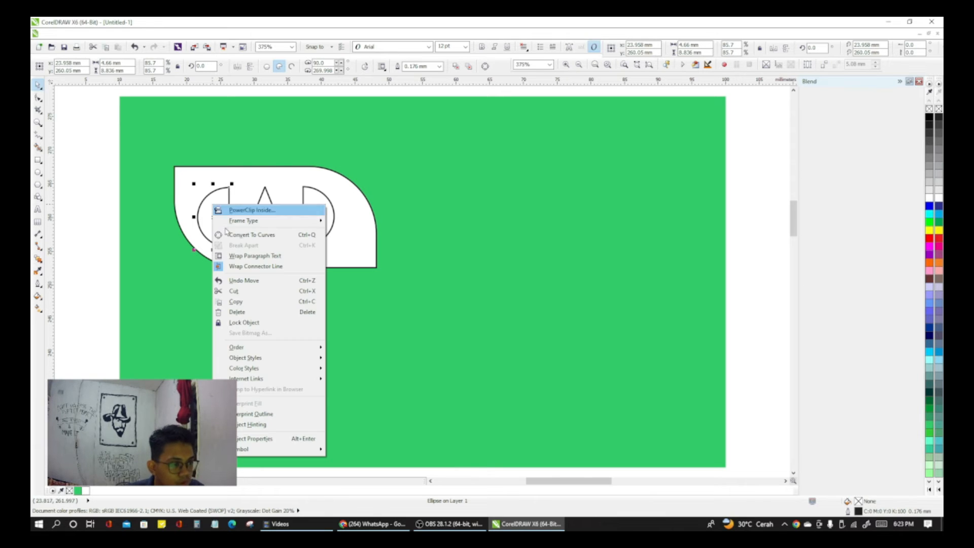
left_click(254, 312)
left_click(269, 247)
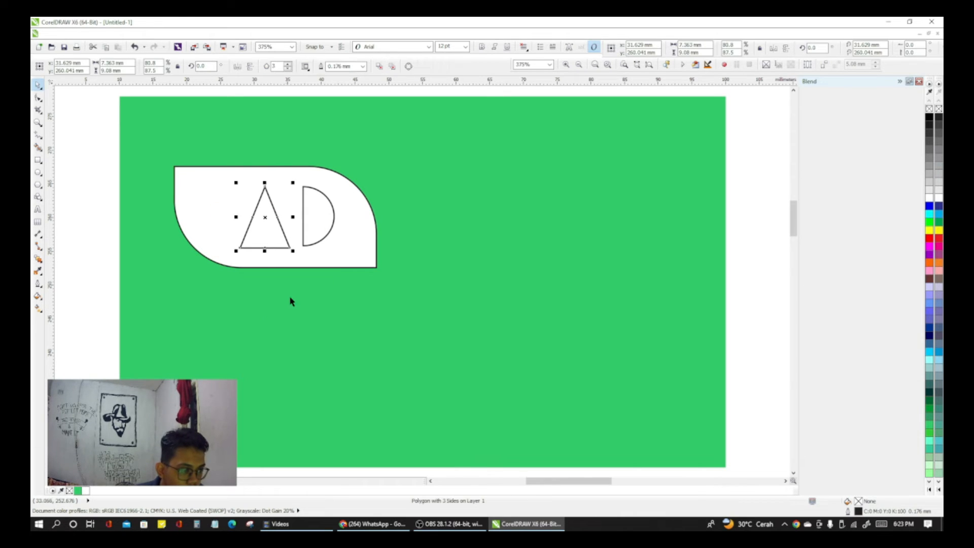
left_click(313, 211)
right_click(313, 211)
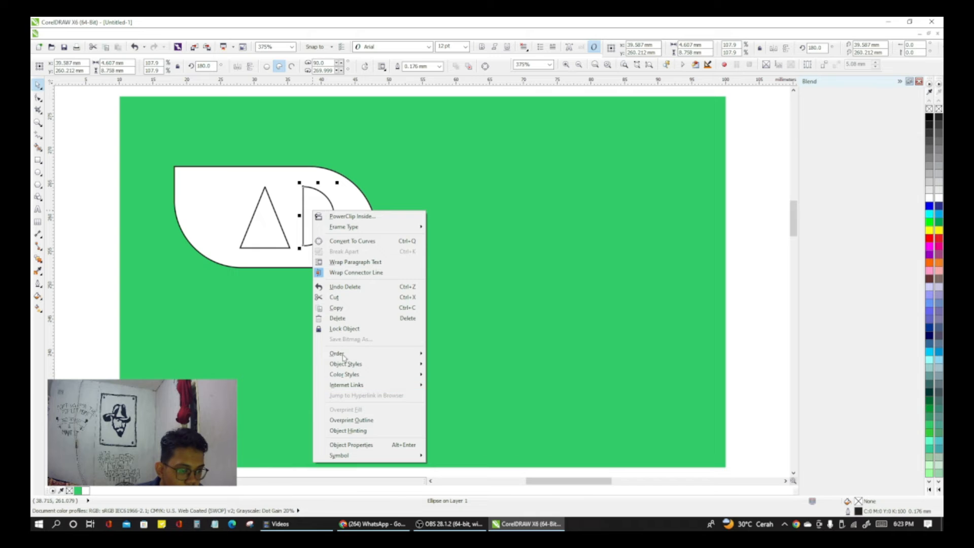
left_click(345, 318)
right_click(279, 237)
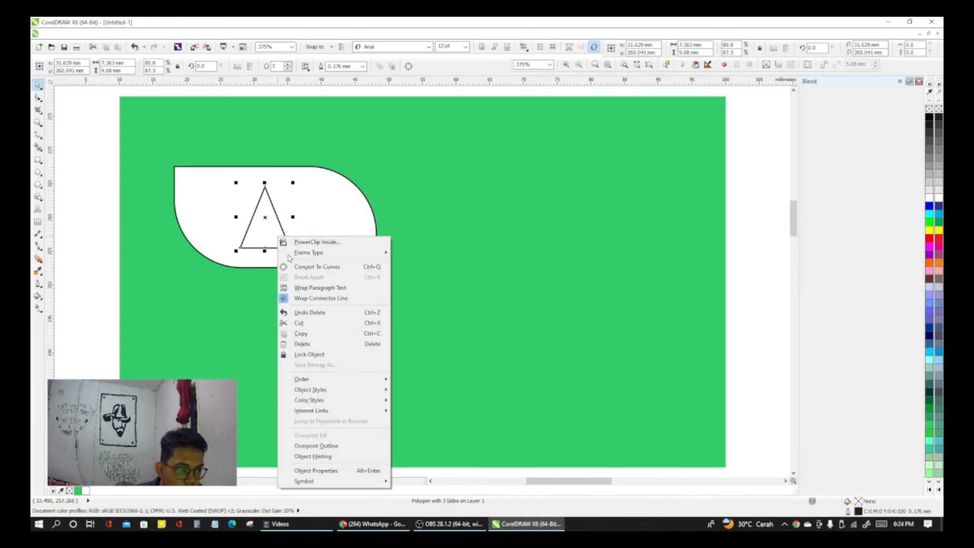
left_click(305, 344)
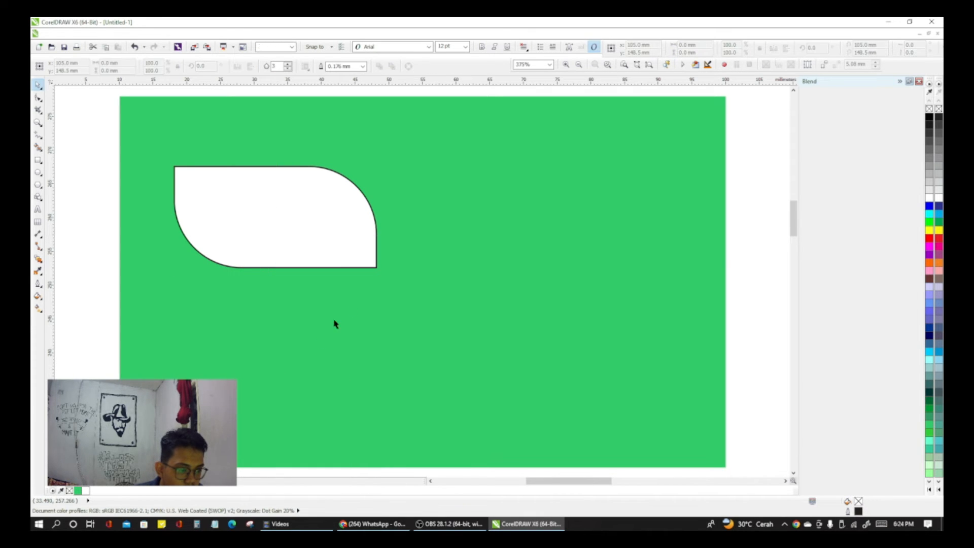
Step: Draw an ellipse about 16.6 × 12.4 mm and centre it in the white leaf-shaped panel
left_click(39, 172)
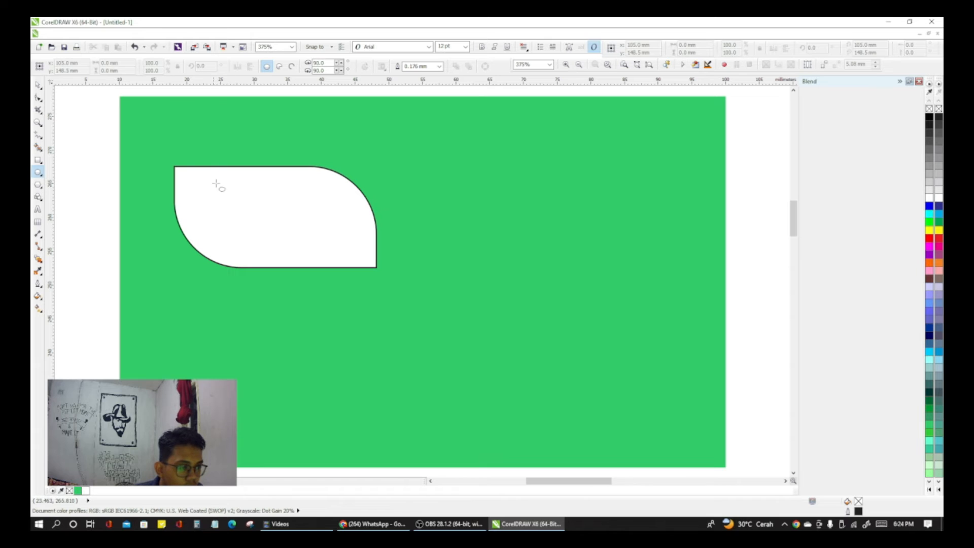
left_click_drag(229, 179, 343, 265)
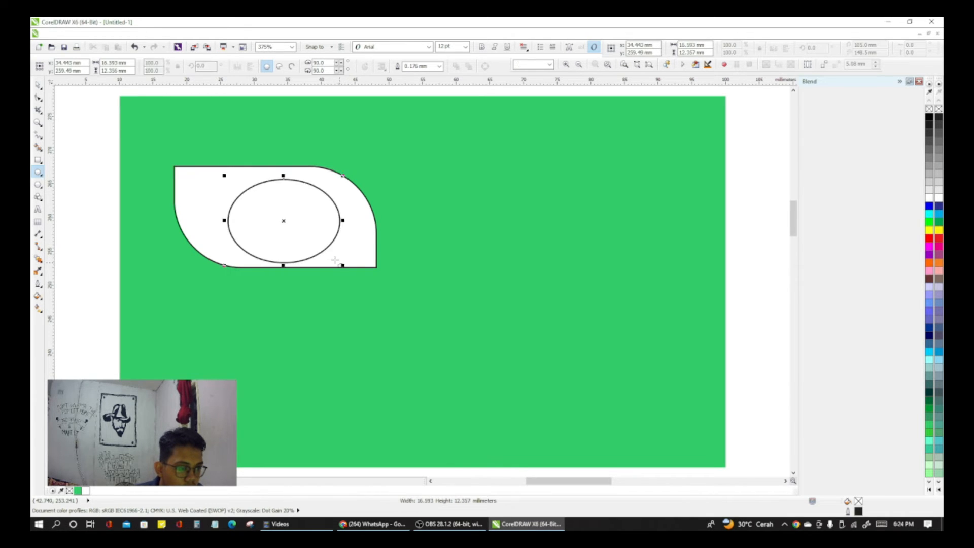
left_click_drag(284, 220, 274, 221)
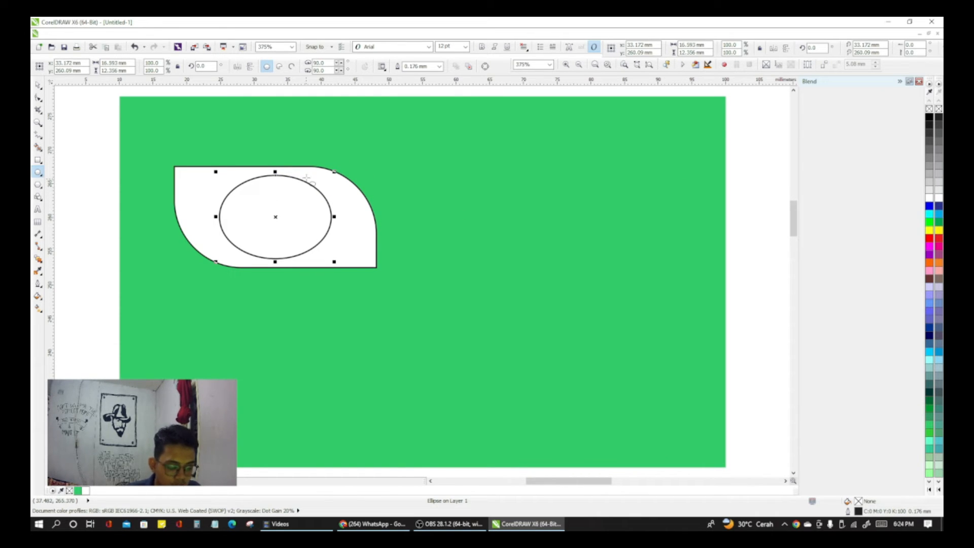
Step: Add the artistic text "YPS" in the panel and centre it on the ellipse
key("F10")
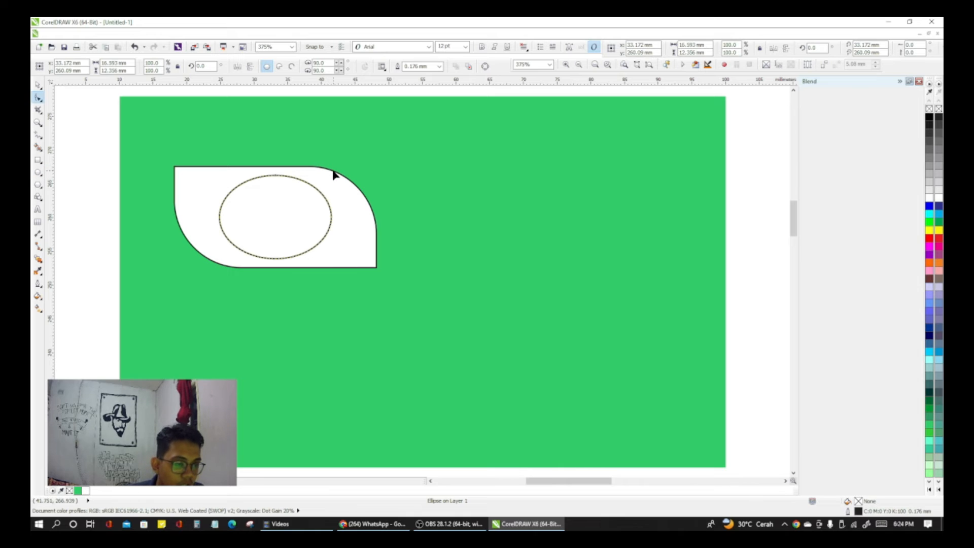
key("F8")
left_click(258, 206)
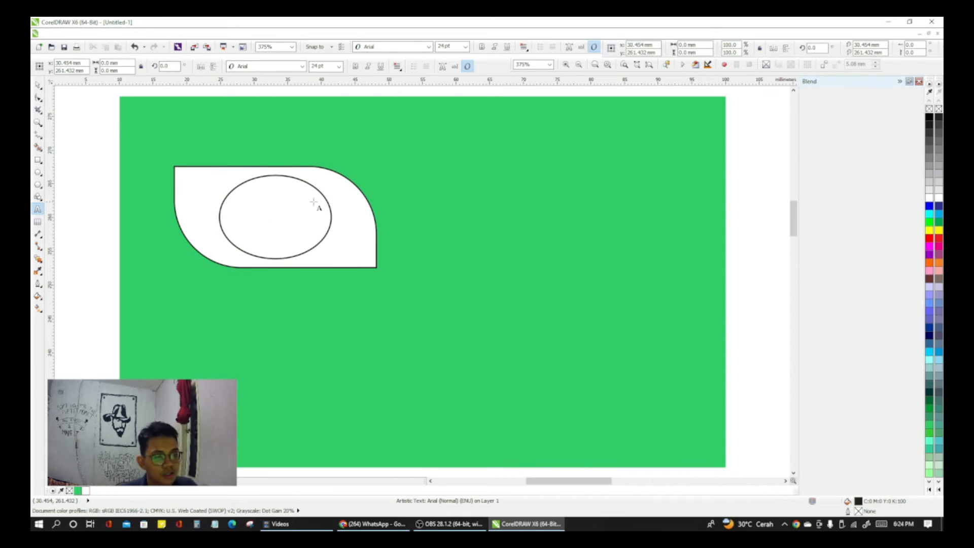
type("YPS")
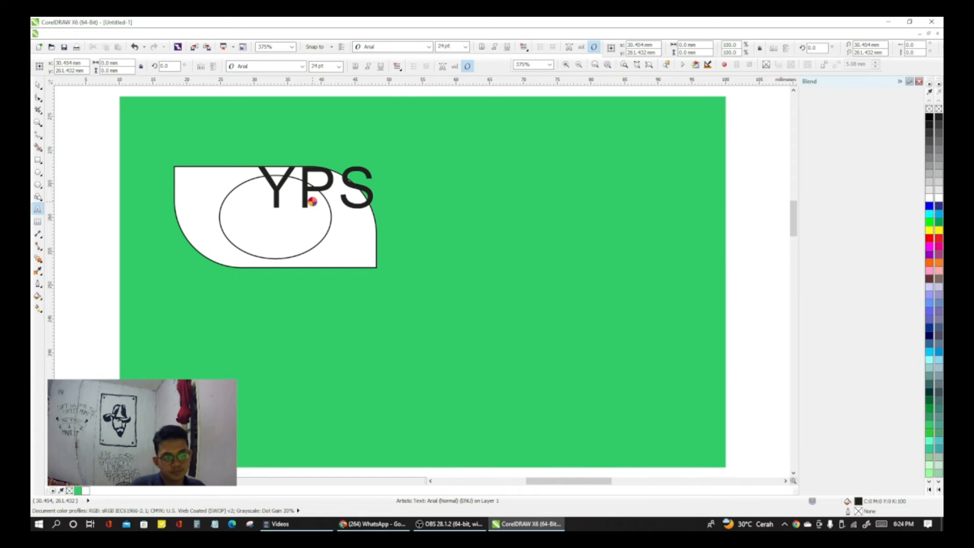
left_click(37, 85)
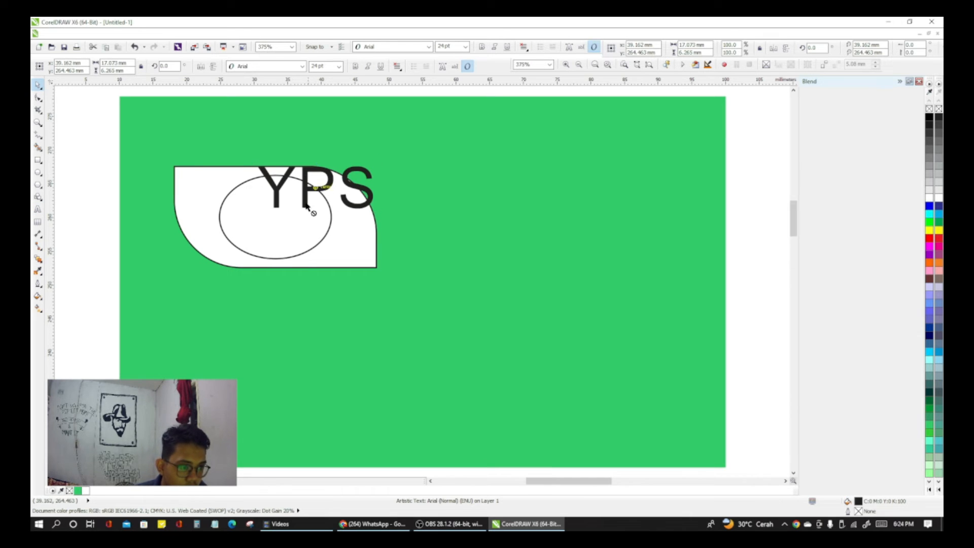
left_click_drag(315, 187, 275, 216)
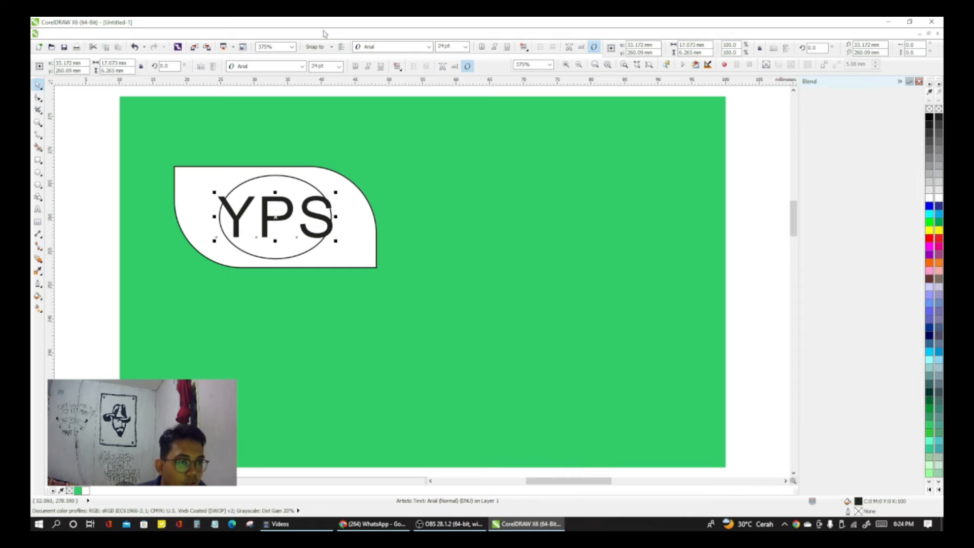
Step: Set the "YPS" text to 20 pt and recentre it inside the ellipse
left_click(339, 66)
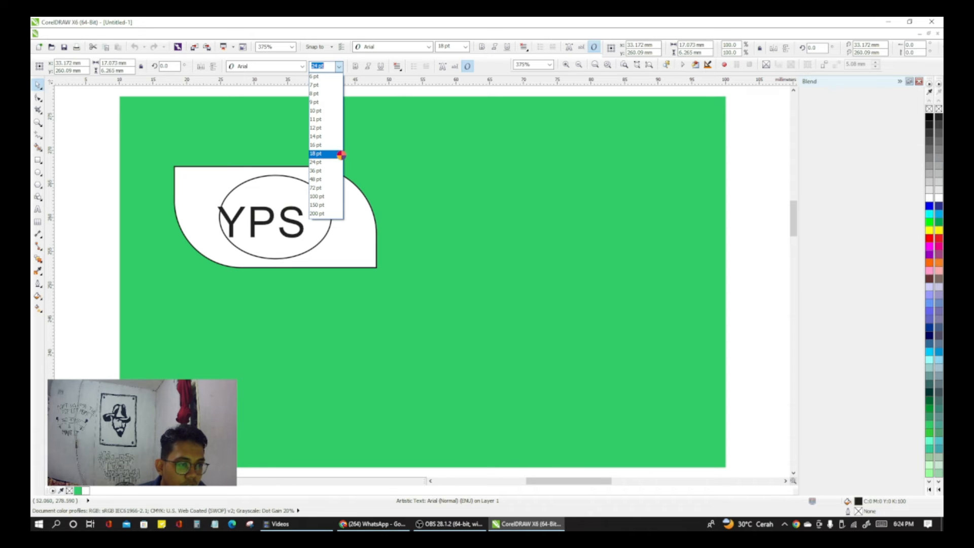
left_click(319, 67)
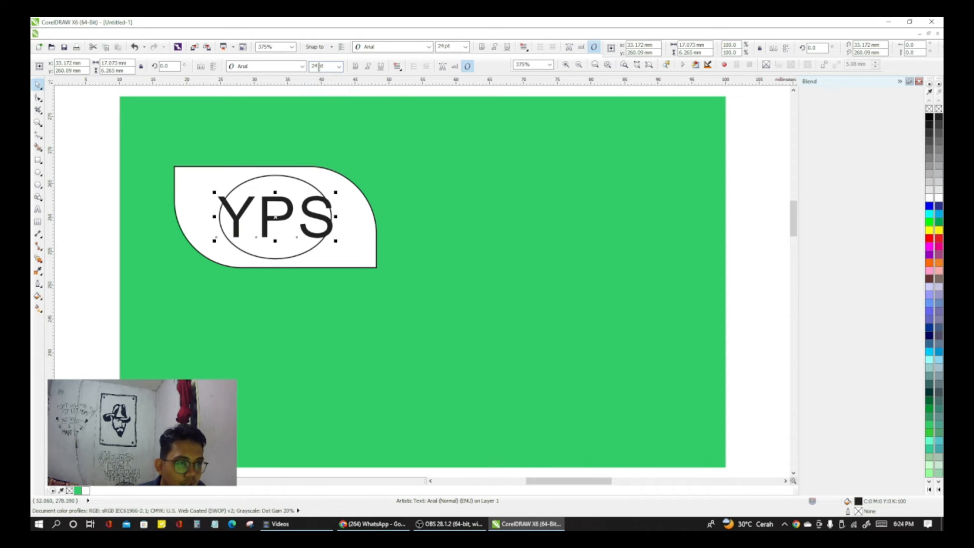
type("20")
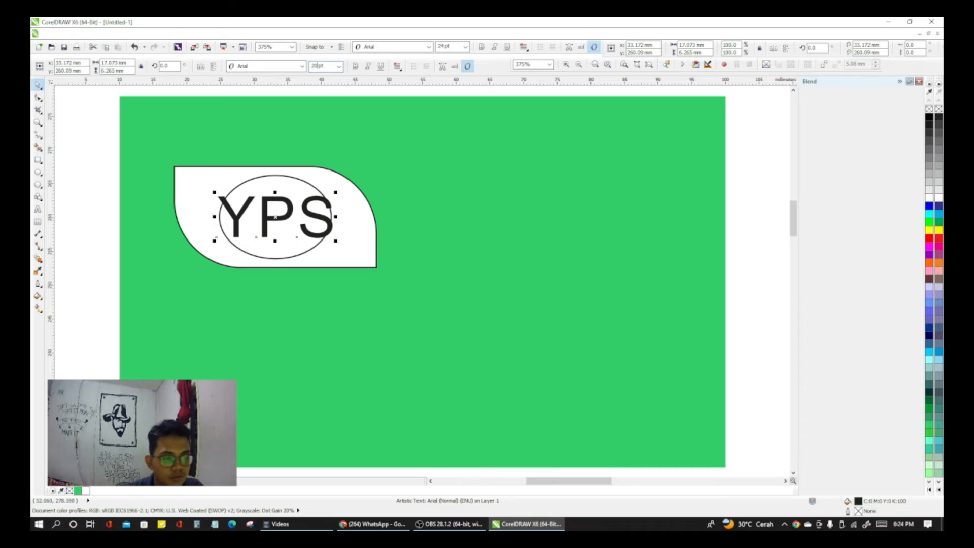
key("Return")
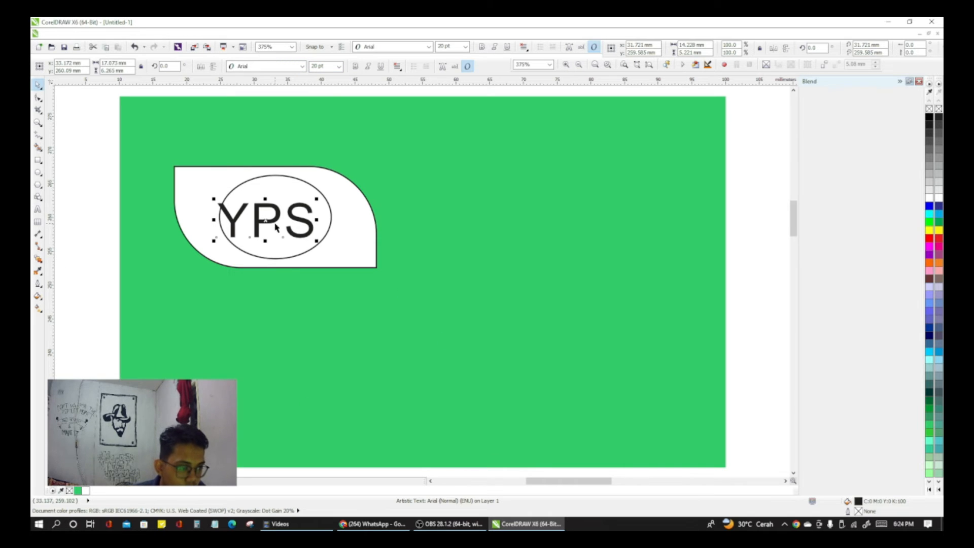
left_click_drag(269, 221, 279, 219)
left_click(441, 176)
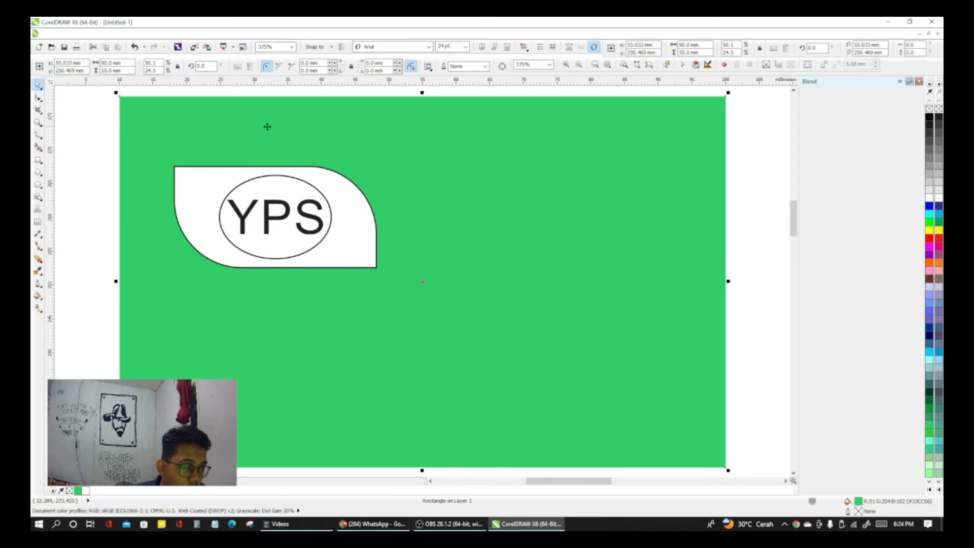
Step: Try grey, black and teal fills on the leaf-shaped panel and settle on light grey #E6E6E6
left_click(199, 190)
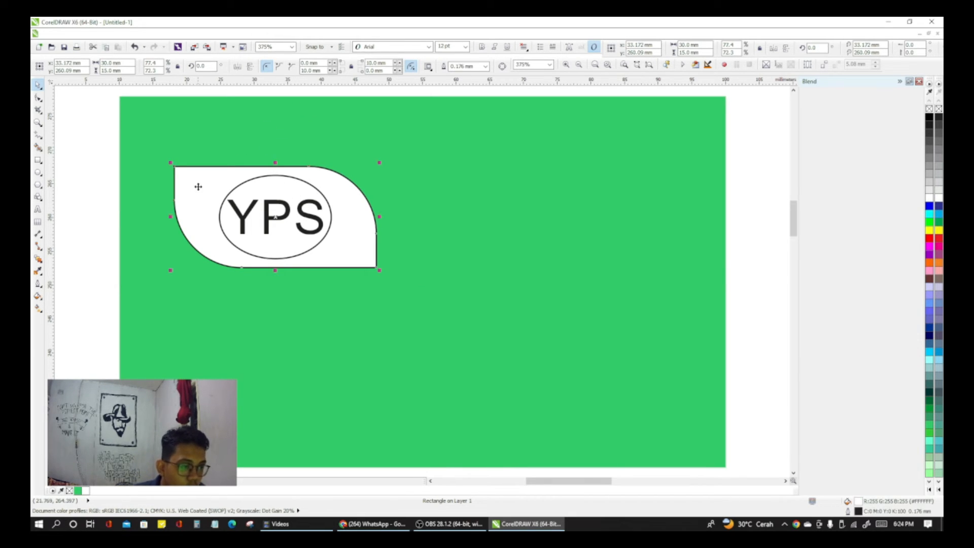
left_click(37, 97)
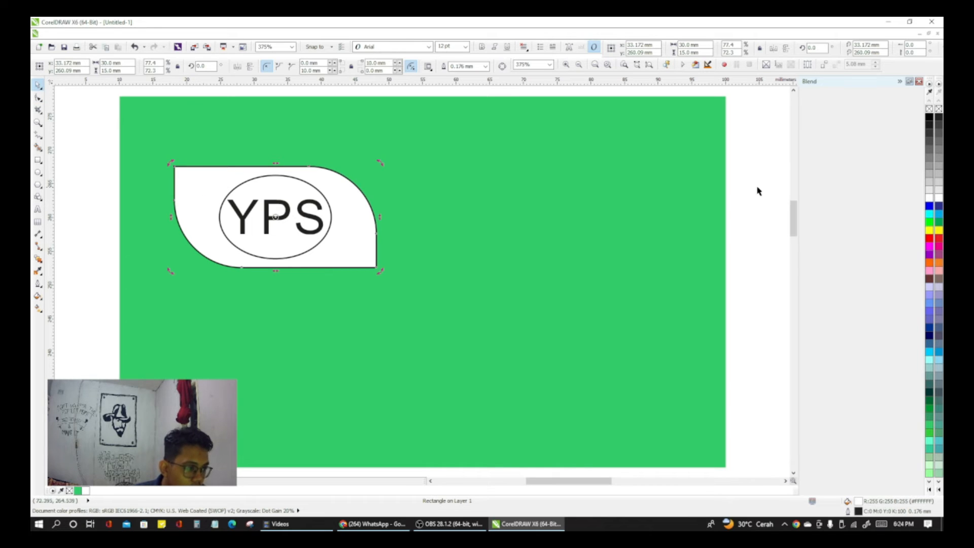
left_click(929, 186)
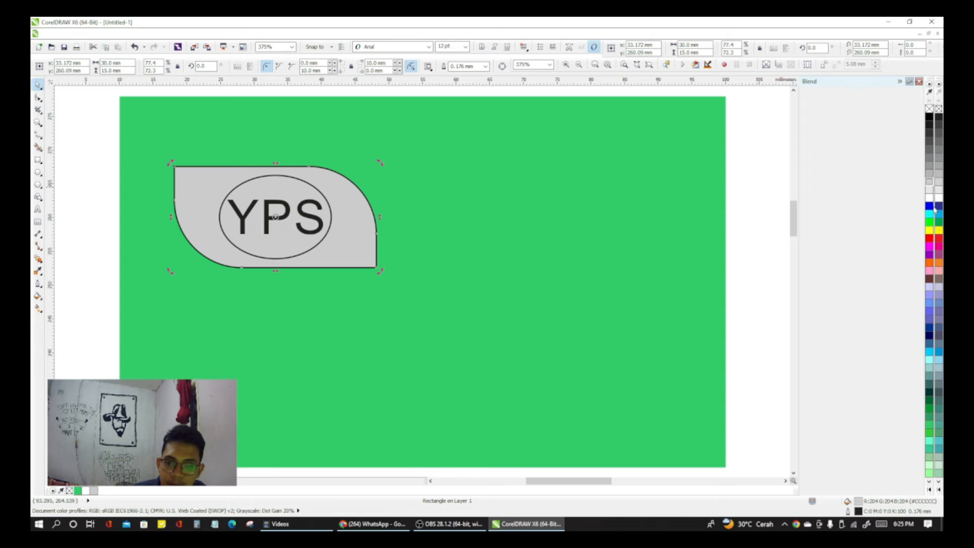
left_click(929, 118)
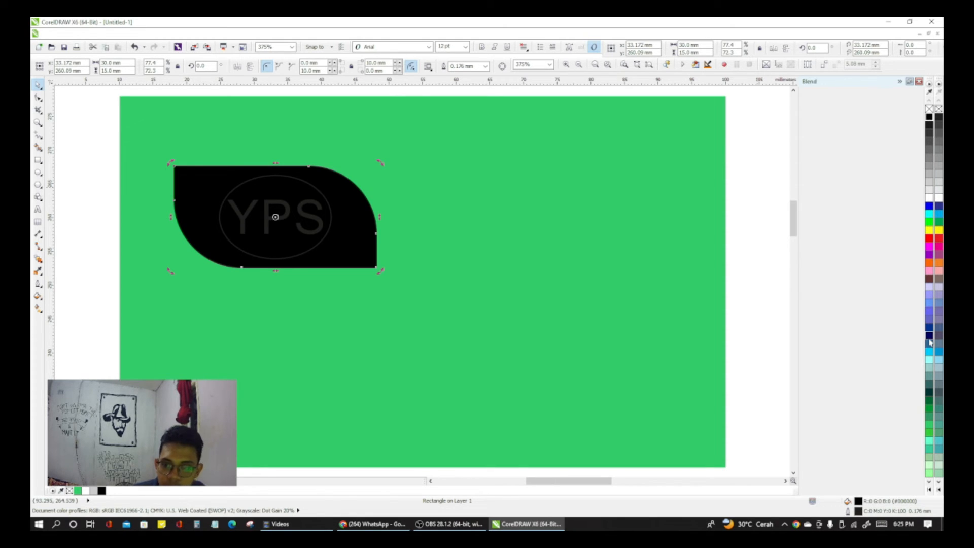
left_click(929, 189)
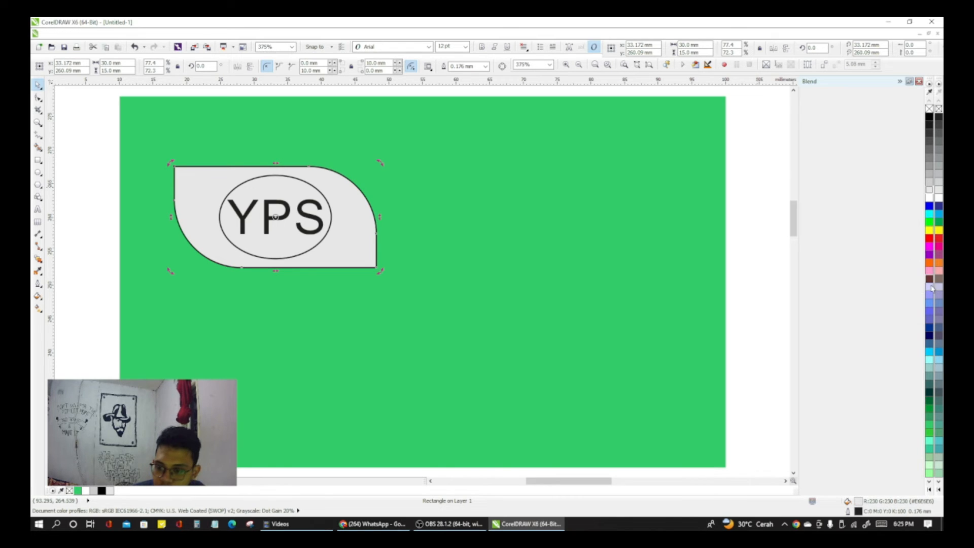
left_click(929, 376)
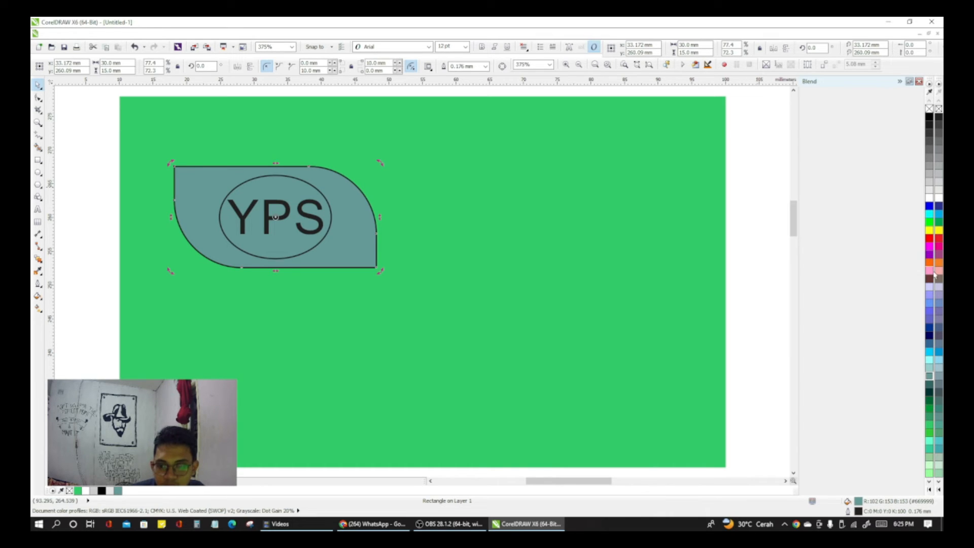
left_click(933, 189)
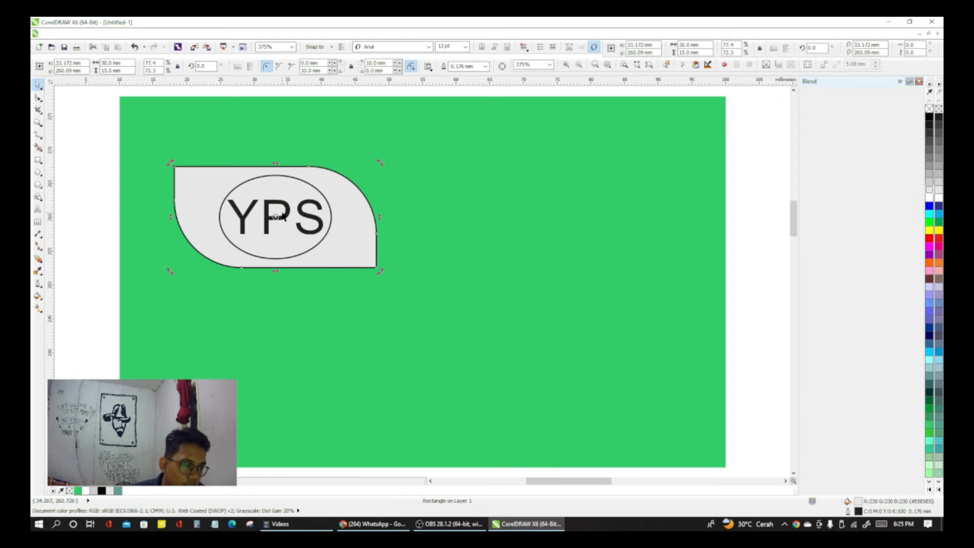
Step: Fill the ellipse behind the "YPS" text with white
left_click(282, 215)
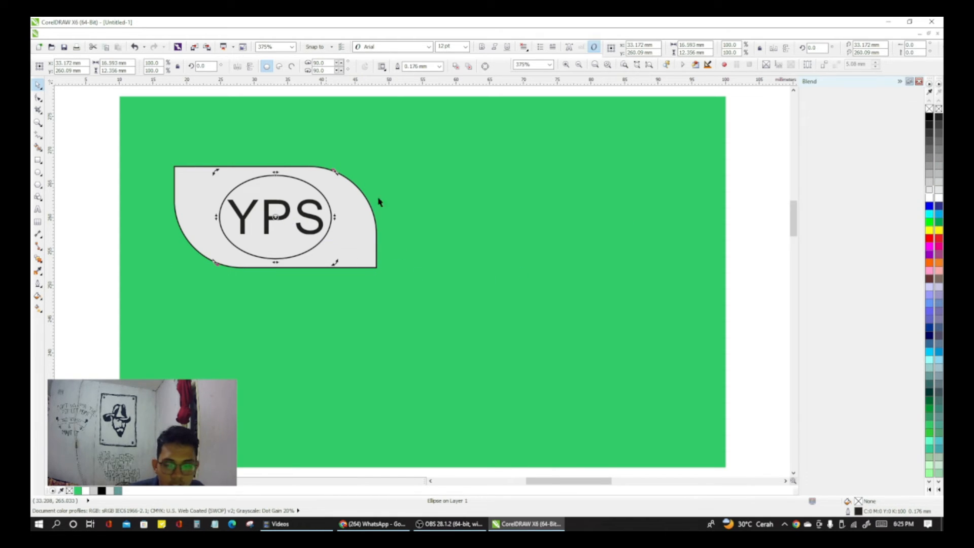
left_click(928, 199)
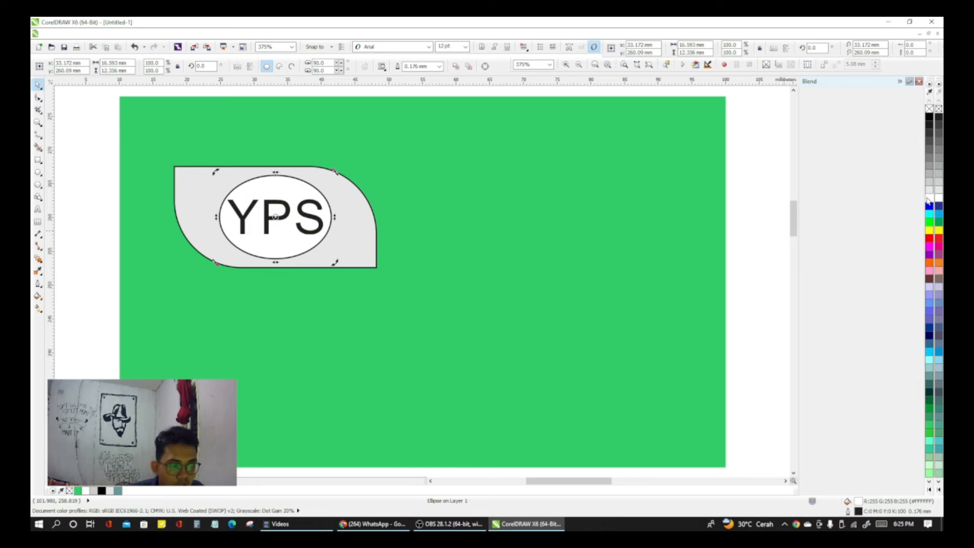
left_click(769, 239)
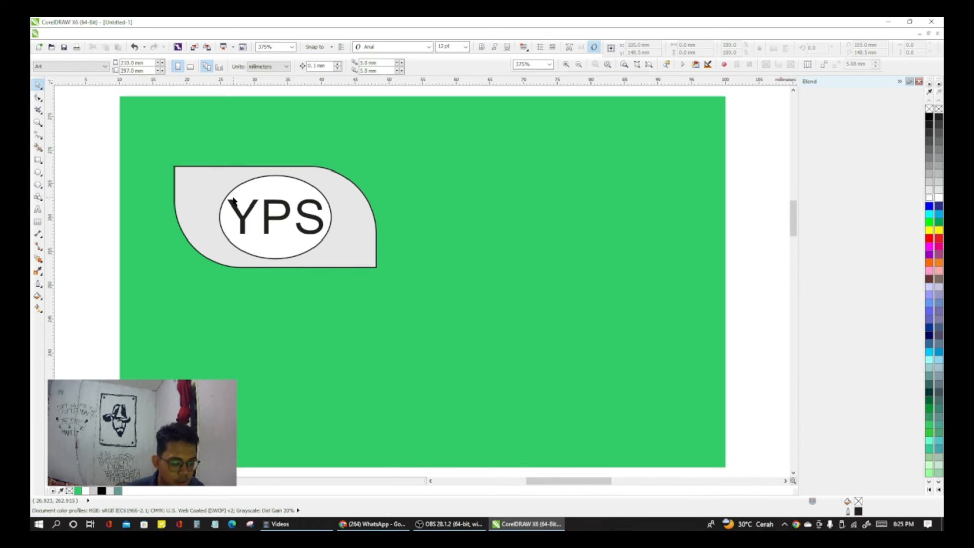
Step: Add the artistic text "YPS.CHANNEL" on the green card above the leaf-shaped panel
key("F8")
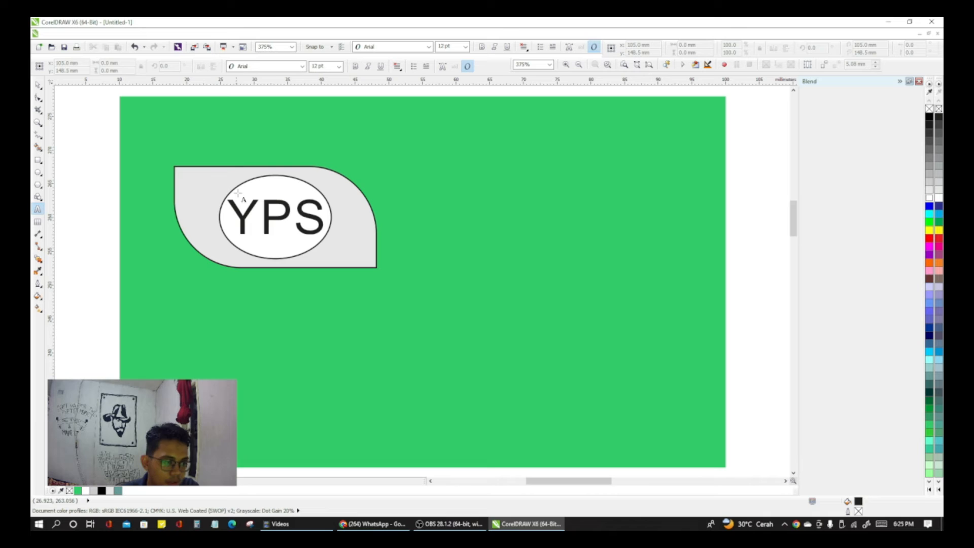
left_click(200, 152)
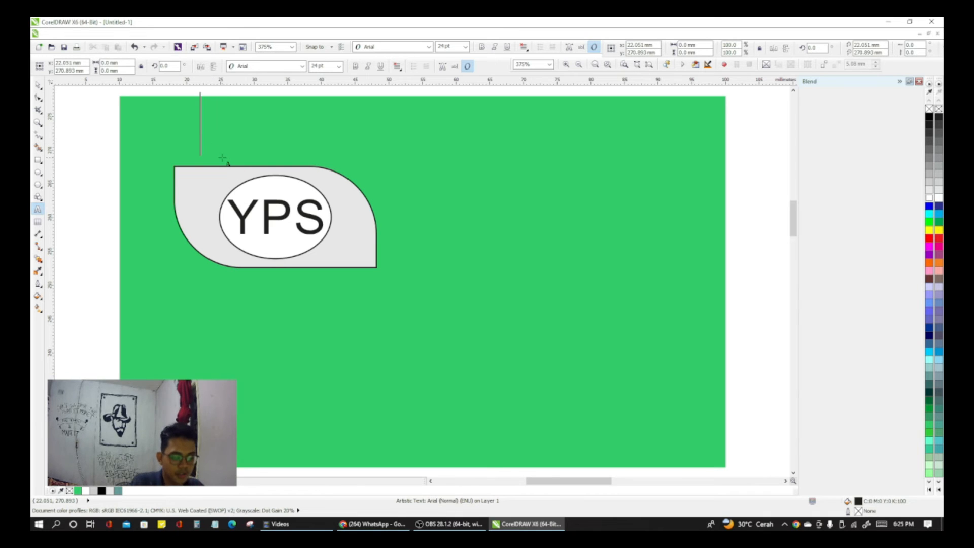
type("YOS")
key("BackSpace")
key("BackSpace")
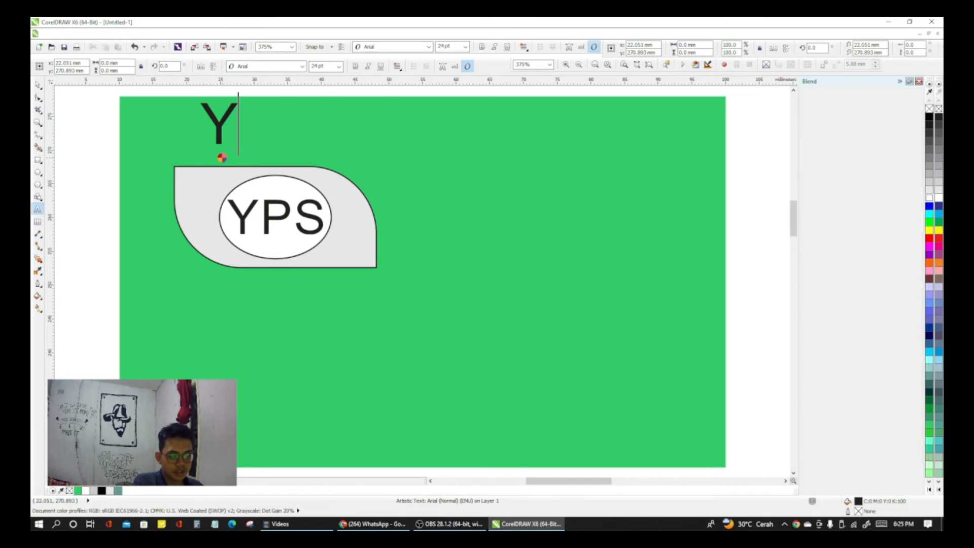
type("PS.CHANNEL")
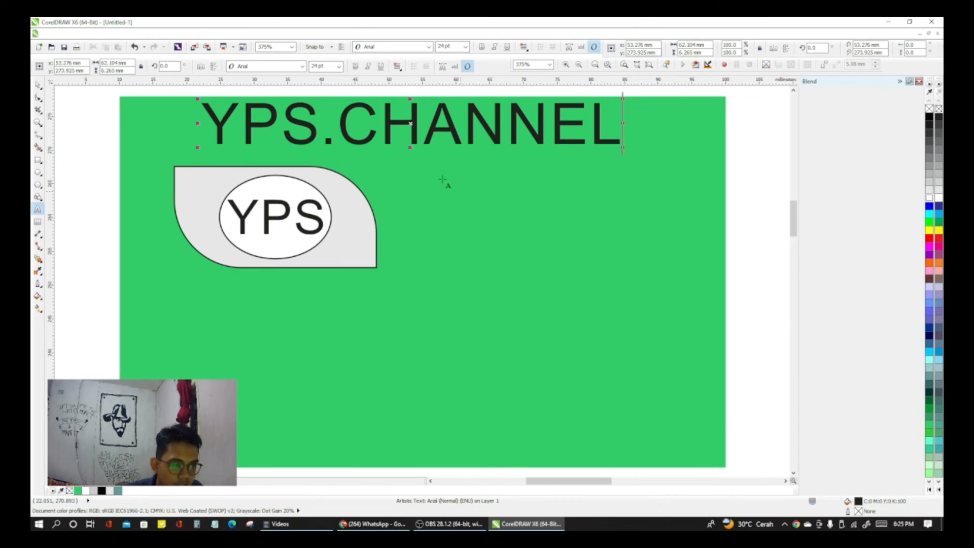
left_click(40, 85)
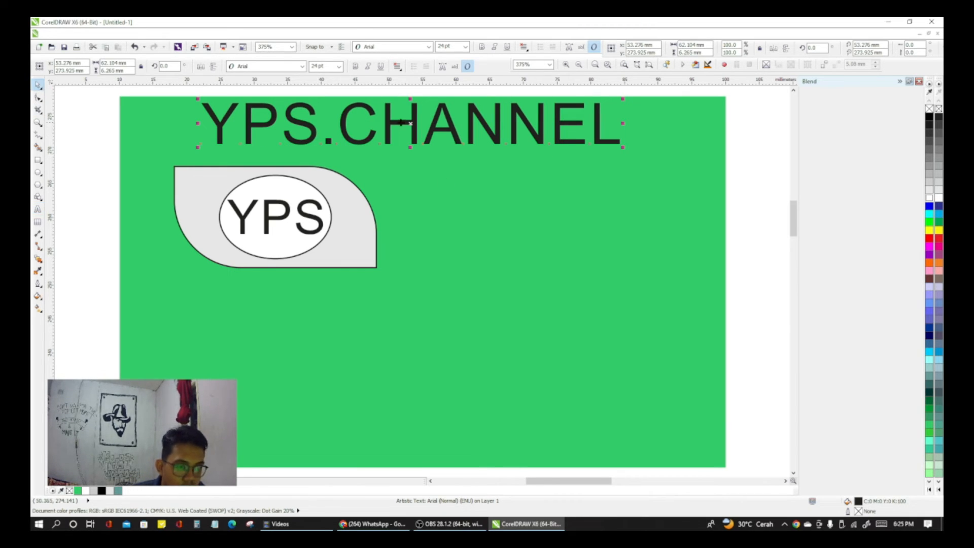
Step: Move "YPS.CHANNEL" down to the panel's upper edge and format it as 8 pt Arial Rounded MT Bold
left_click_drag(412, 122, 372, 142)
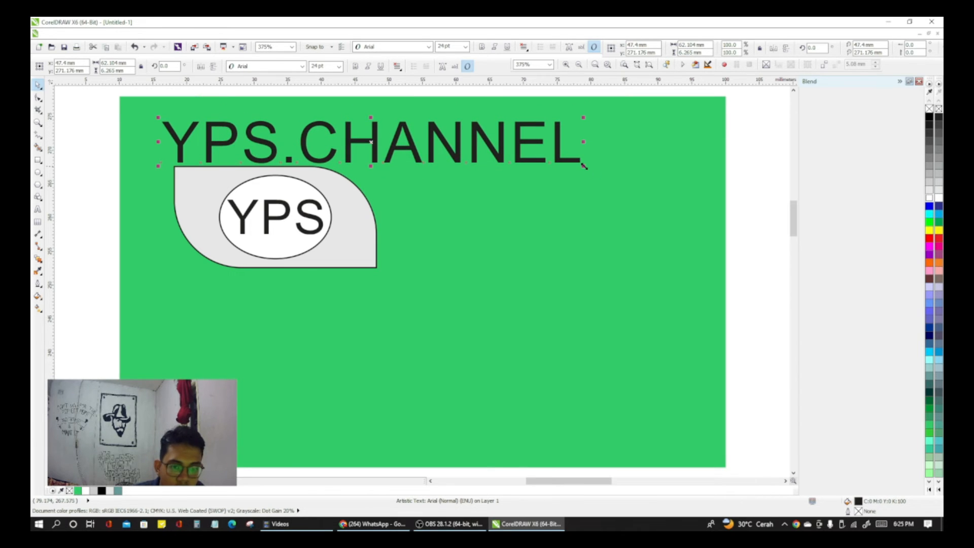
left_click(317, 66)
type("8")
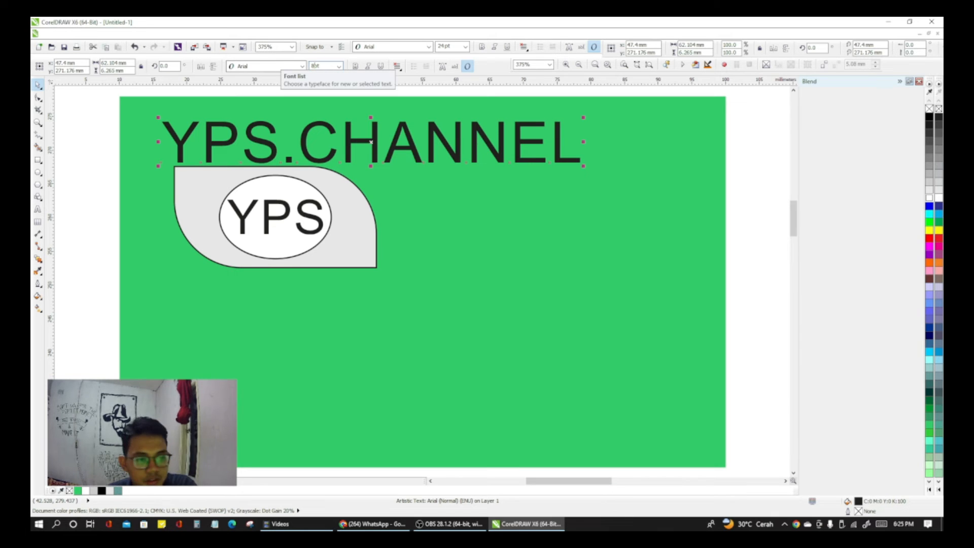
key("Return")
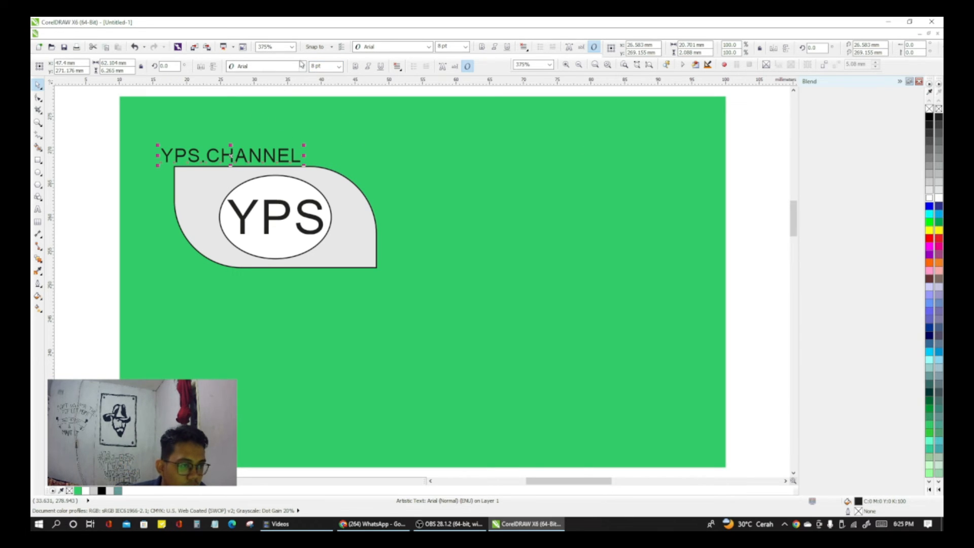
left_click(303, 66)
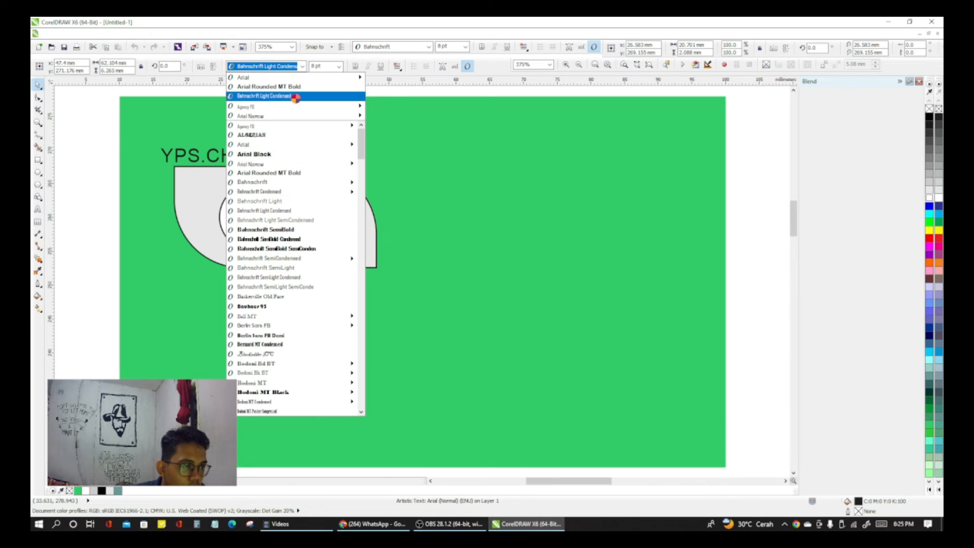
mouse_move(290, 114)
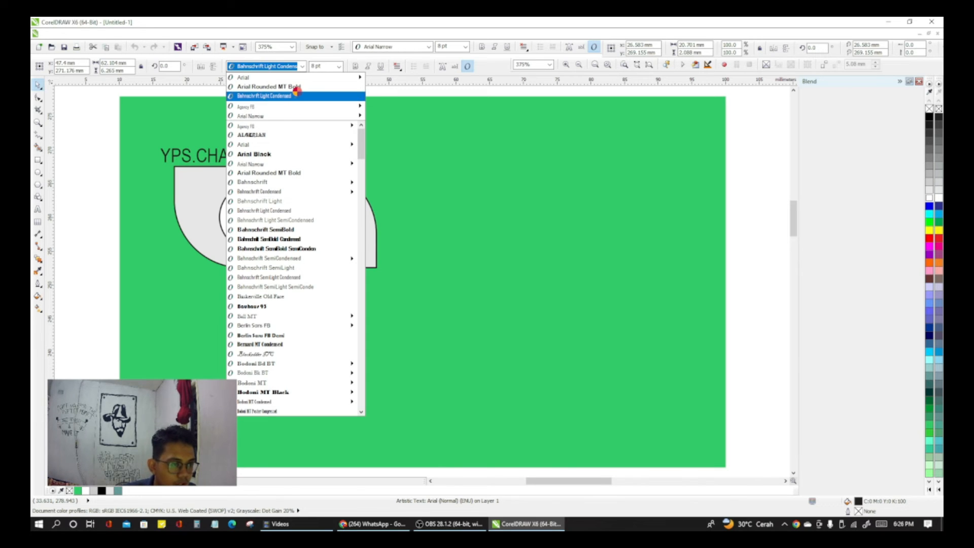
left_click(269, 86)
left_click(253, 149)
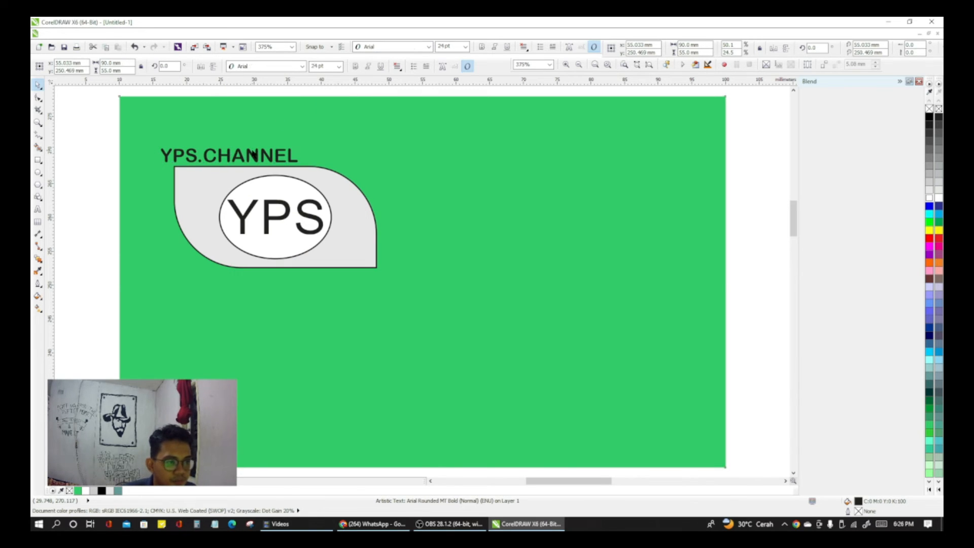
Step: Nudge "YPS.CHANNEL" into line with the panel's left edge and place a copy below the panel, lined up with its right edge
left_click(252, 151)
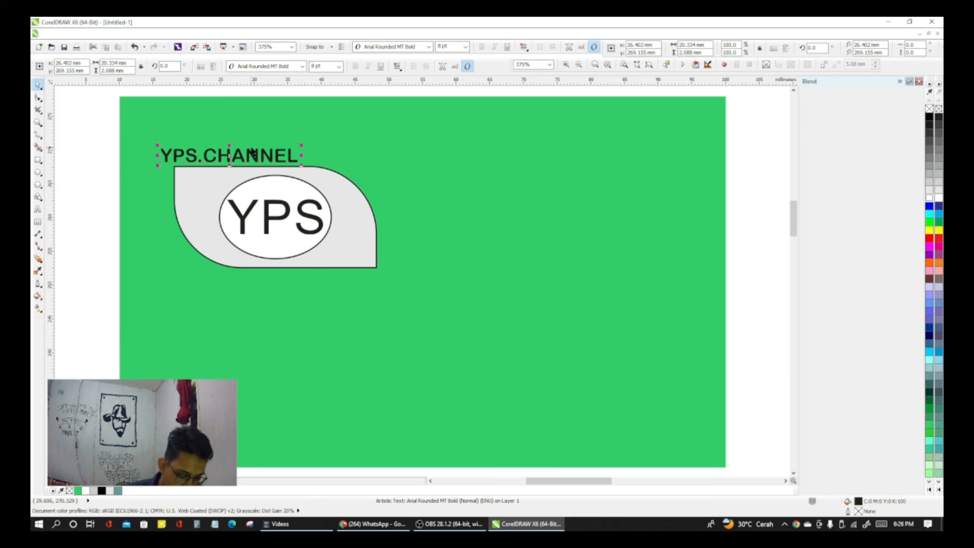
key("Right")
key("Right")
key("Right")
key("Right")
key("Right")
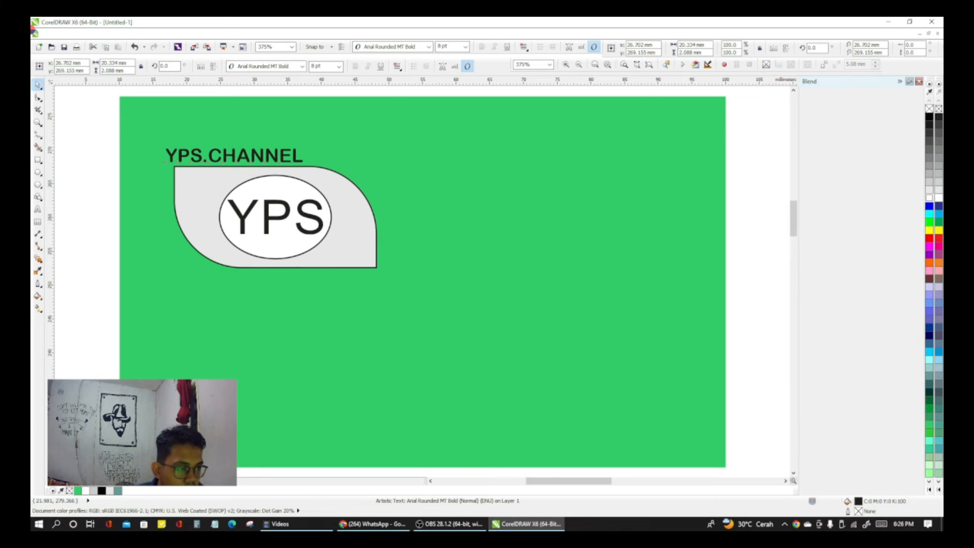
key("Right")
key("Right")
key("Right")
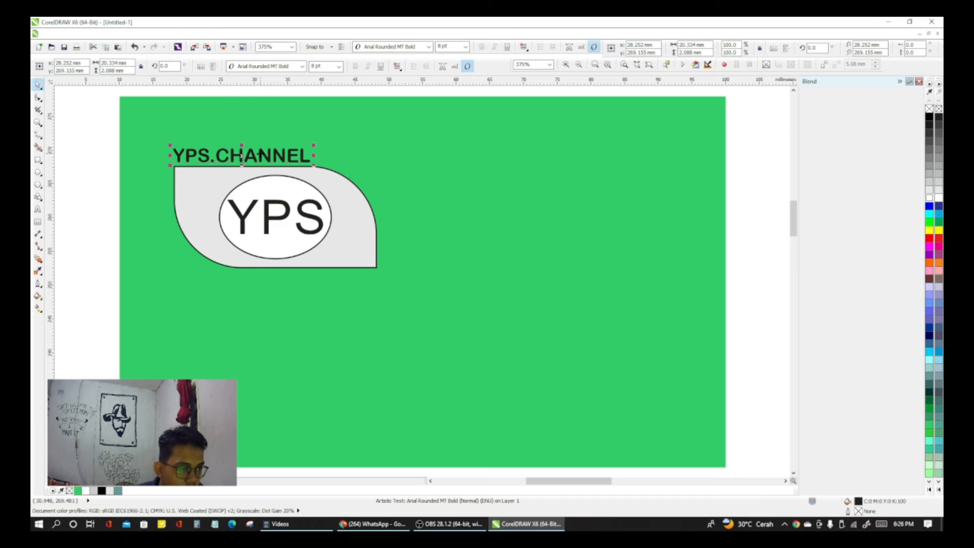
left_click_drag(259, 158, 333, 281)
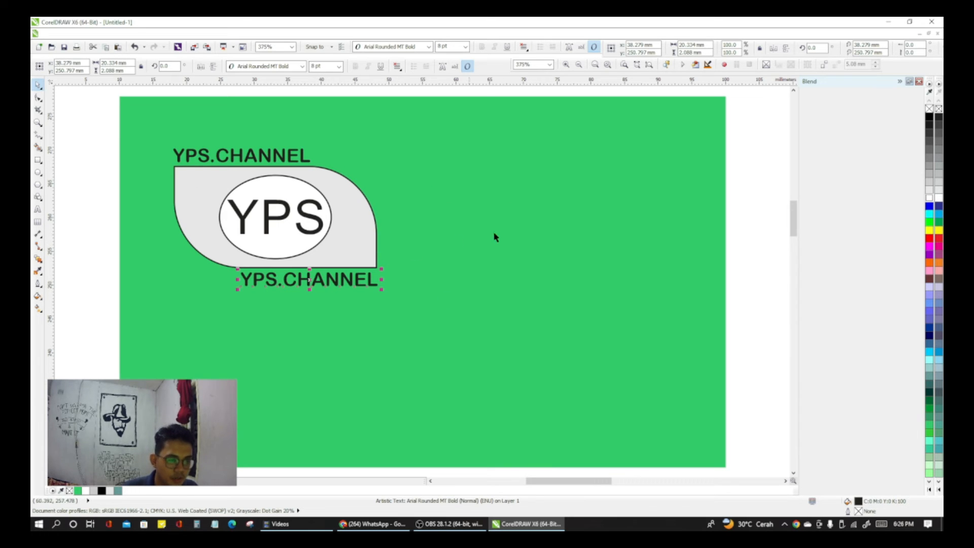
left_click(404, 197)
Step: Add the cardholder's name in capitals as artistic text on the green card, to the right of the leaf-shaped panel
scroll(403, 197, "down", 2)
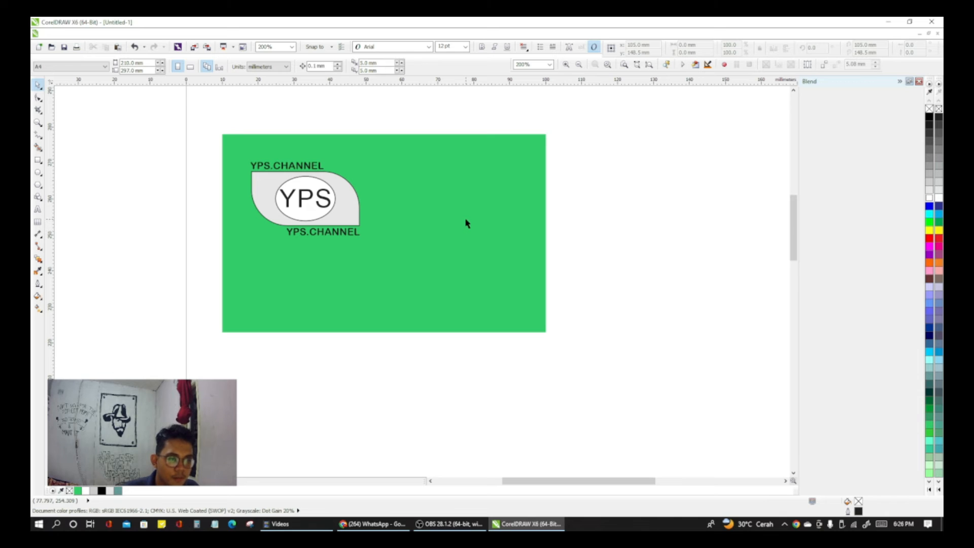
left_click(446, 248)
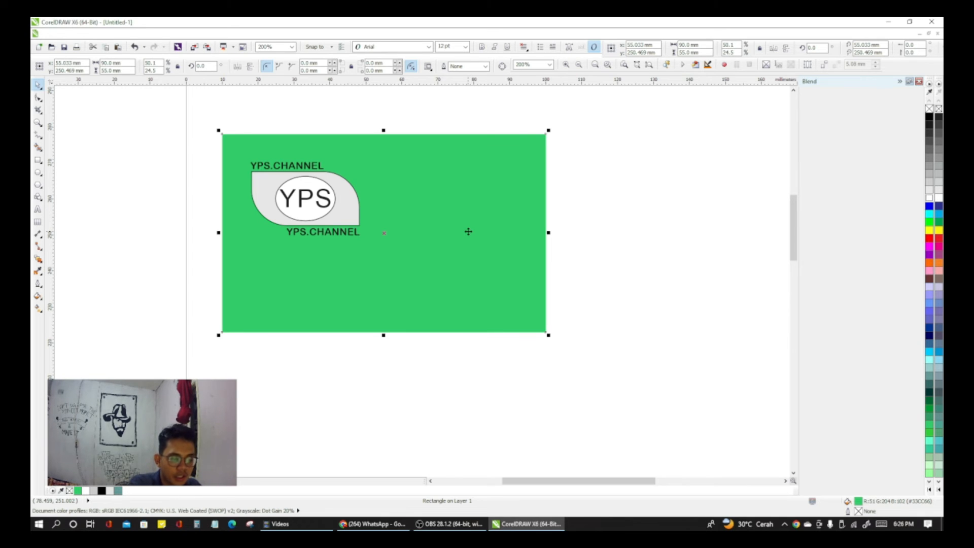
key("F8")
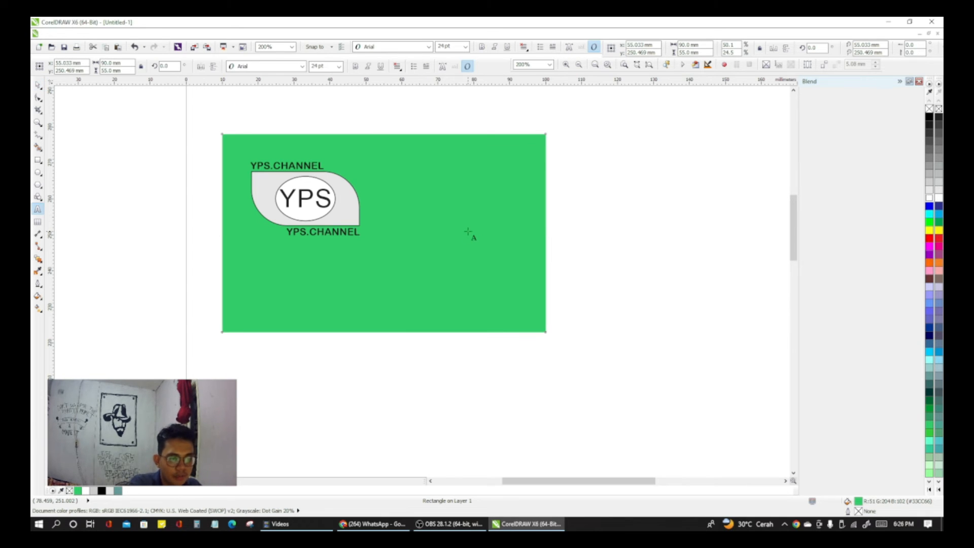
left_click(432, 246)
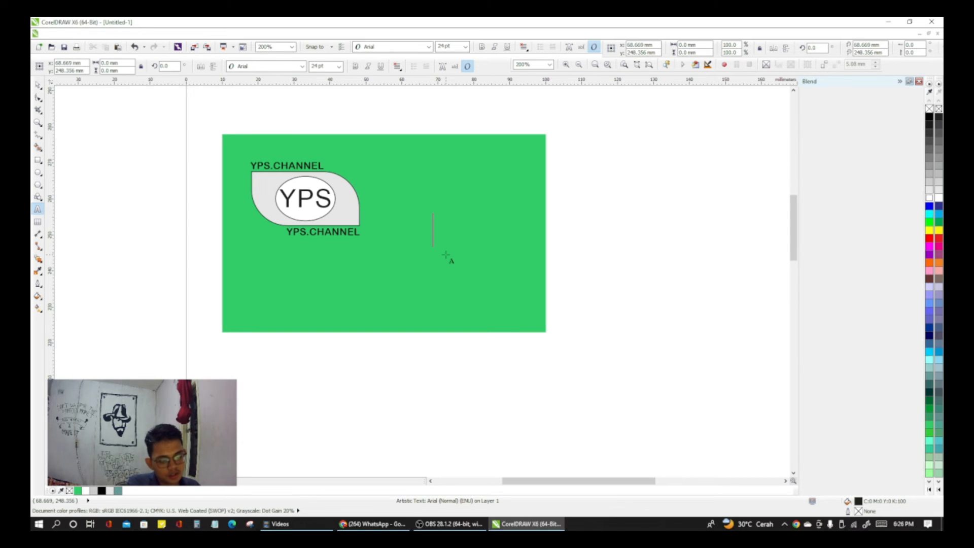
type("SABR")
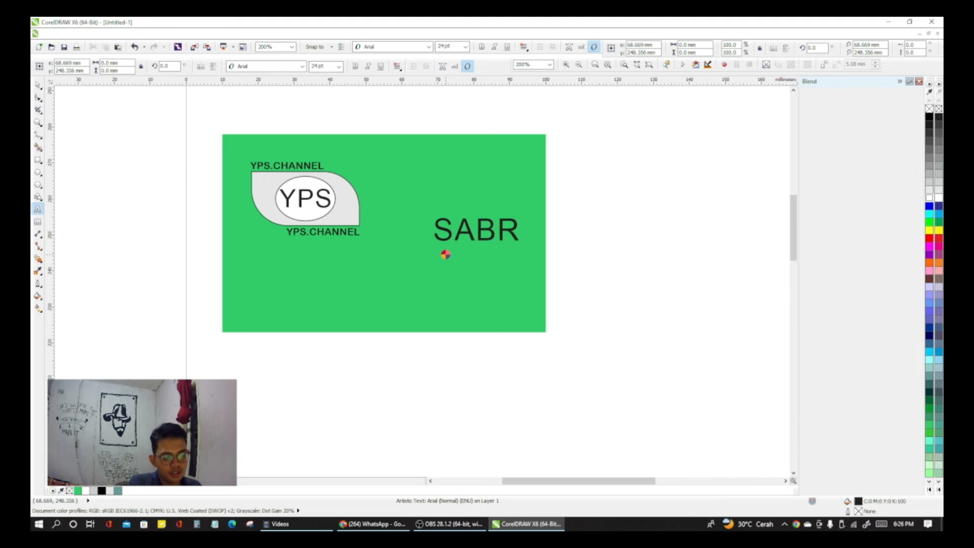
type("IA")
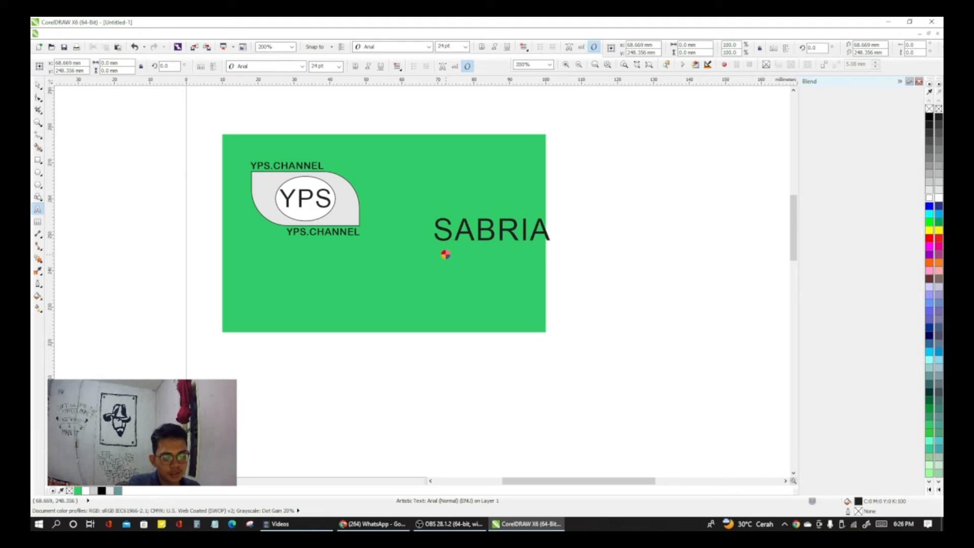
type("H")
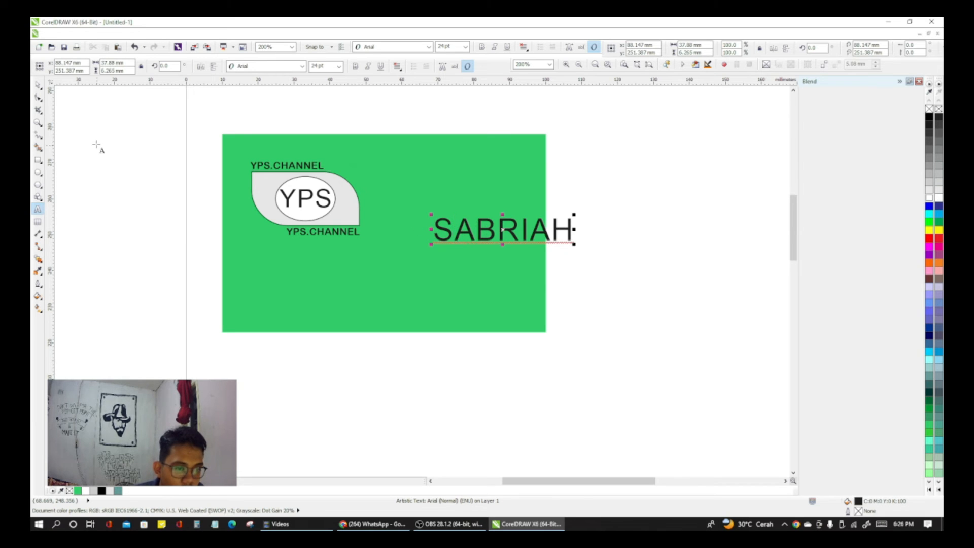
left_click(38, 85)
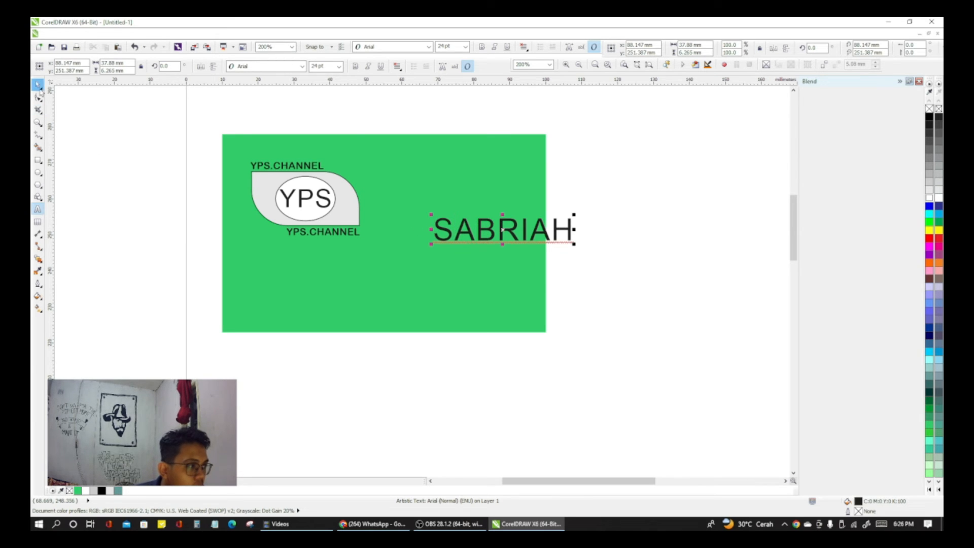
Step: Format the cardholder's name as 9 pt Arial Rounded MT Bold and shift it slightly right and down
left_click(471, 228)
left_click(471, 228)
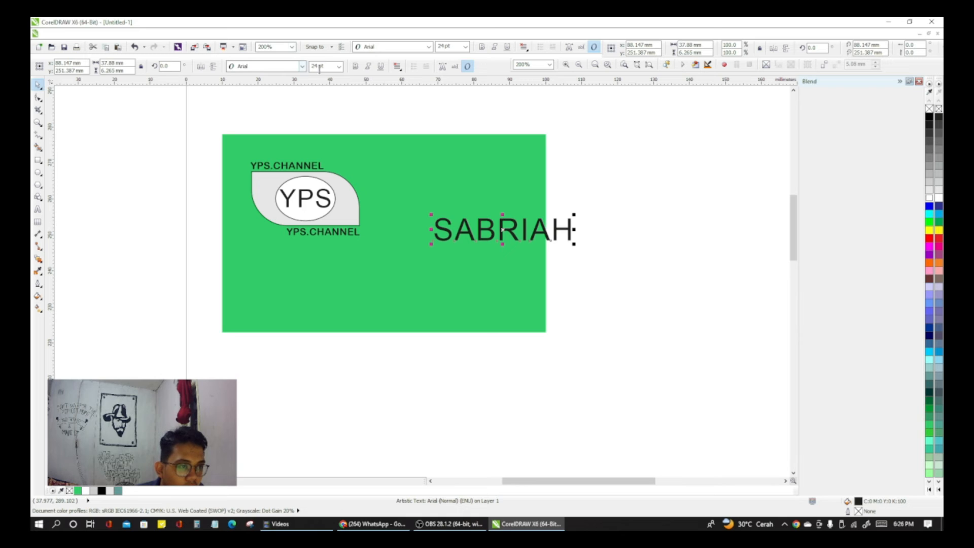
left_click(283, 66)
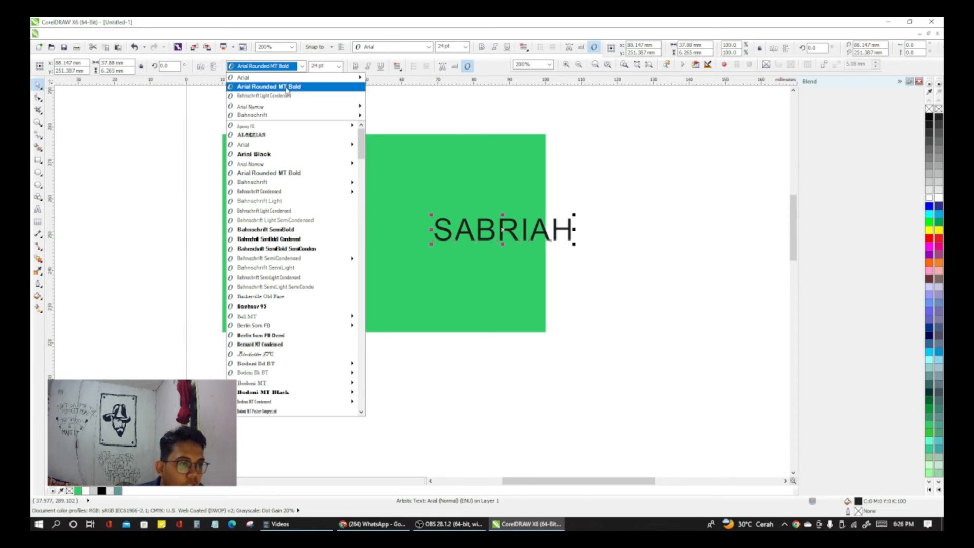
left_click(284, 87)
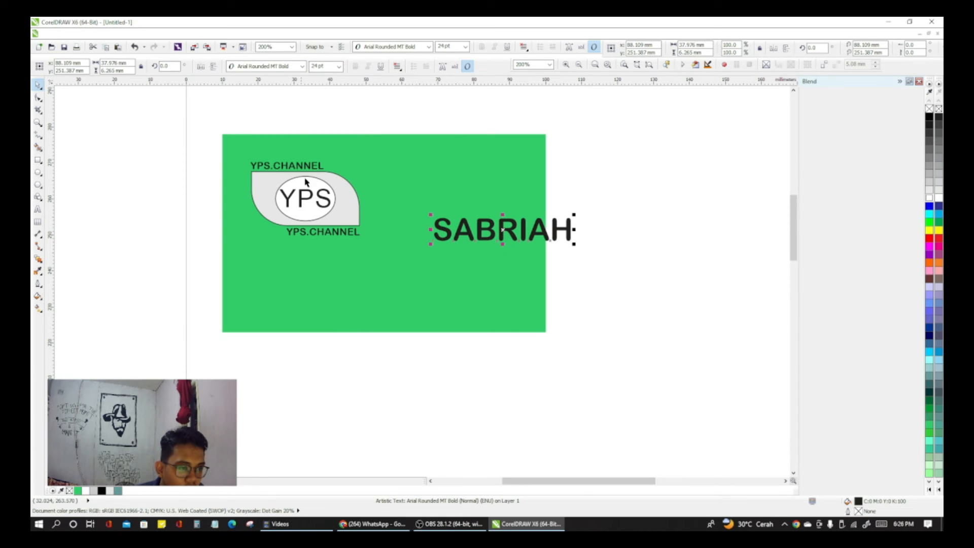
left_click(339, 66)
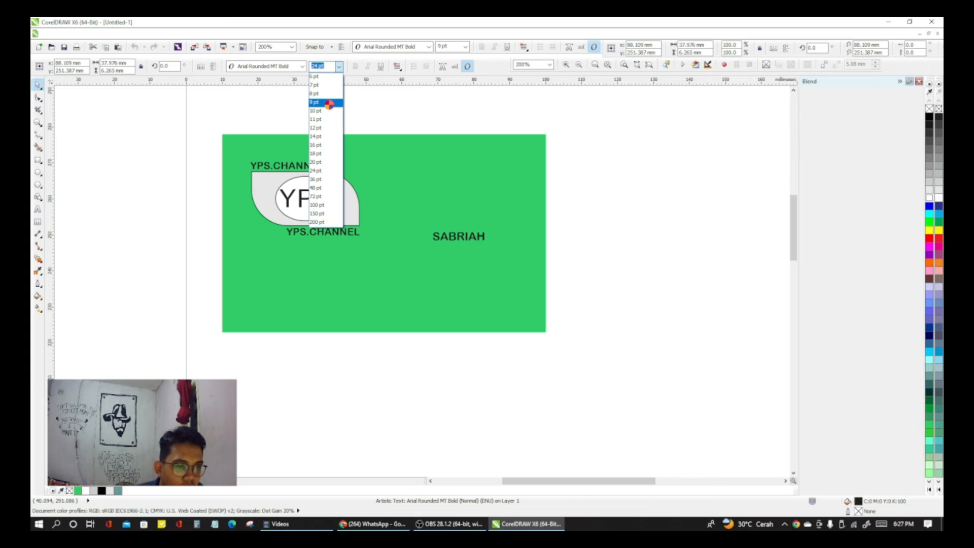
left_click(329, 104)
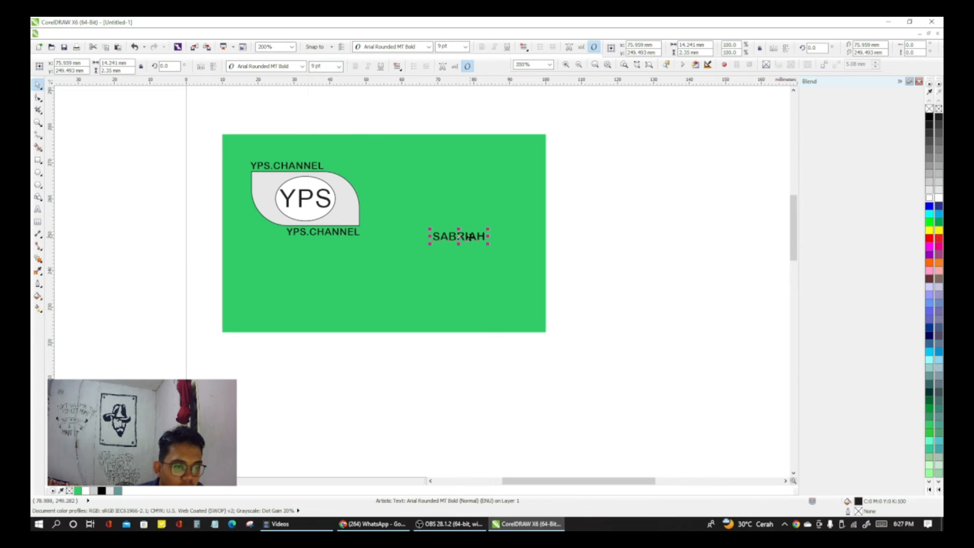
left_click_drag(471, 235, 483, 238)
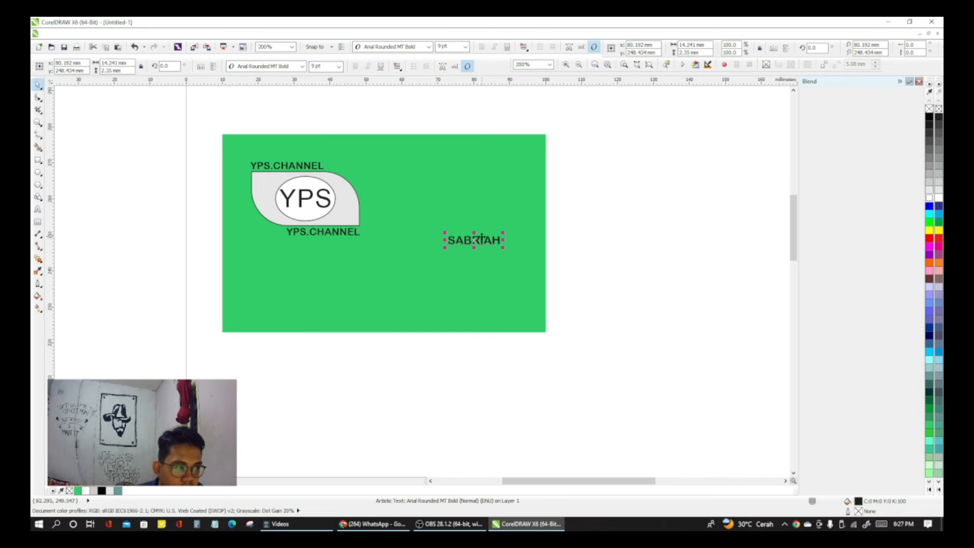
Step: Draw a horizontal line about 14.7 mm long beneath the cardholder's name and nudge it slightly down
left_click(401, 244)
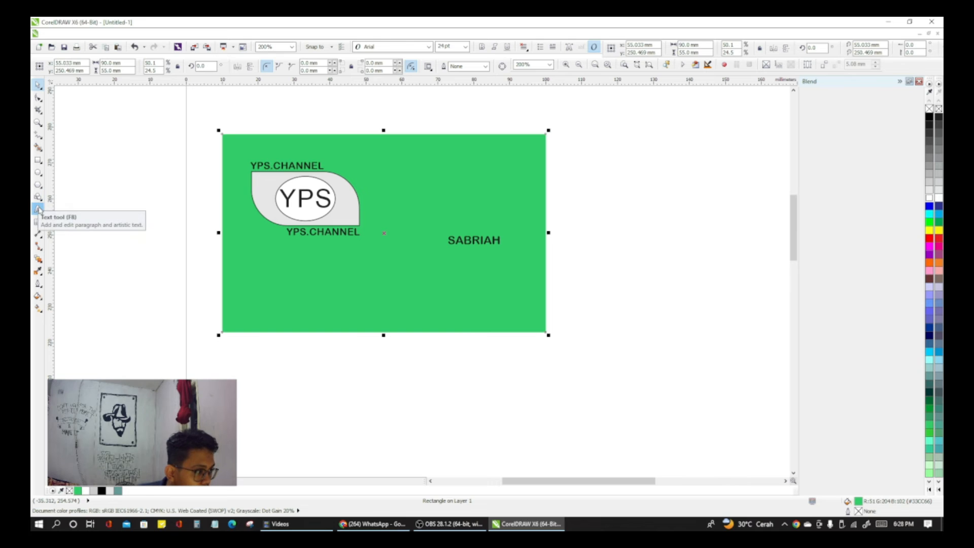
left_click(39, 136)
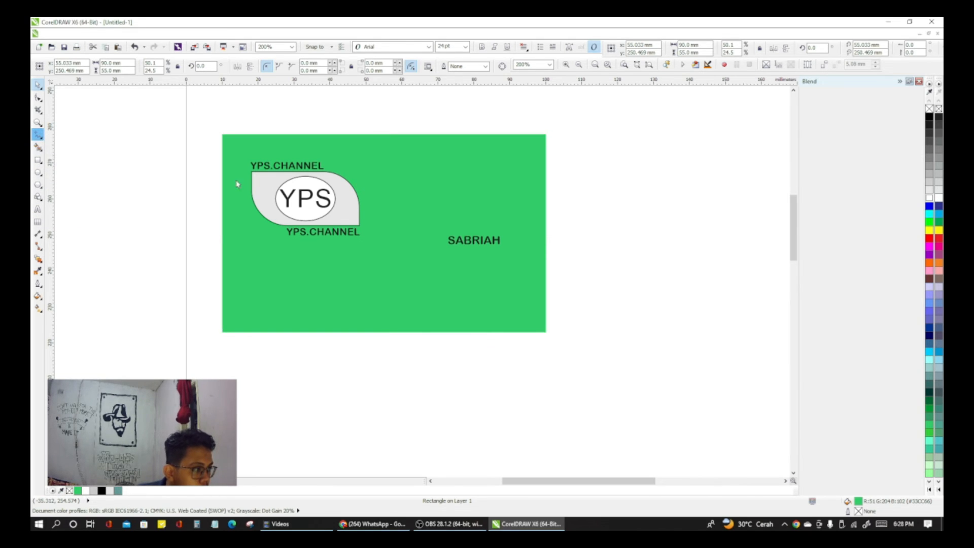
left_click(448, 243)
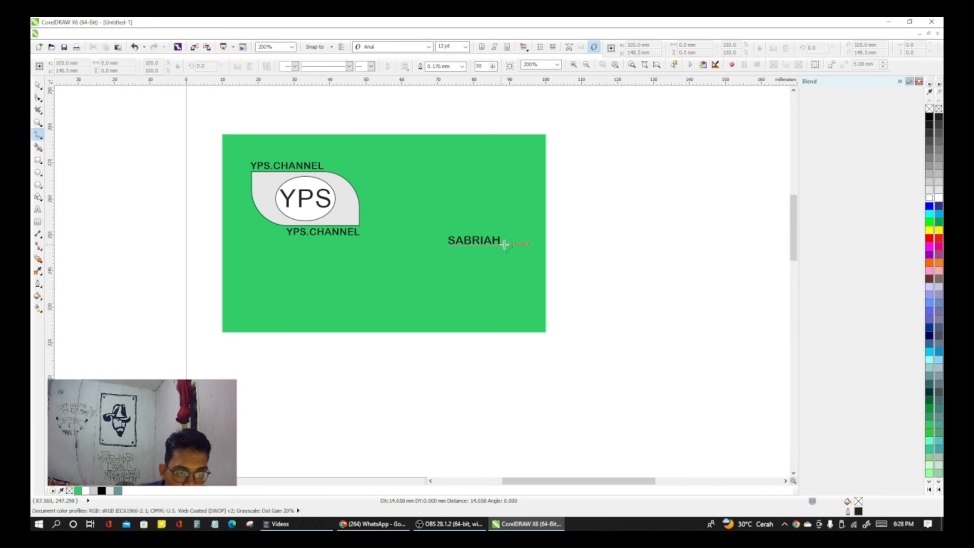
left_click(505, 243)
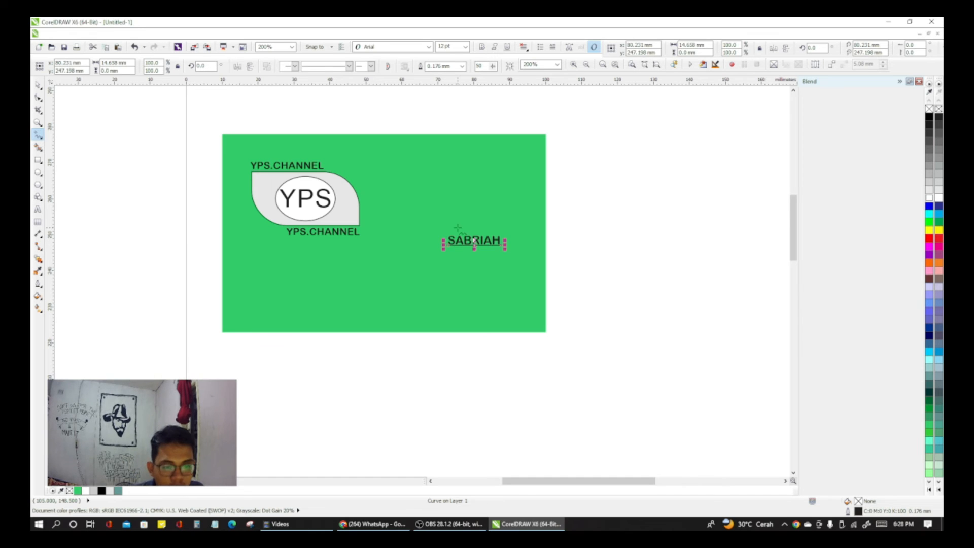
key("Down")
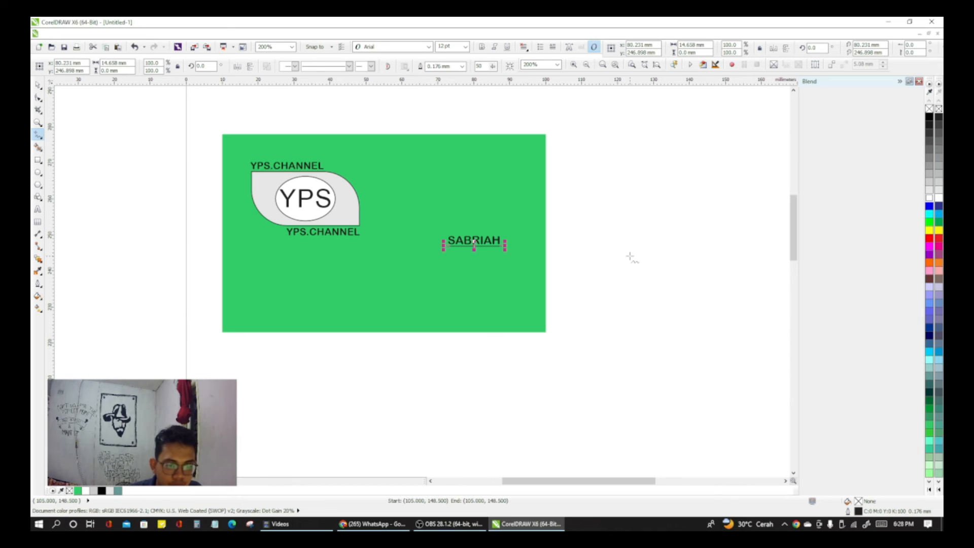
left_click(38, 85)
left_click(361, 268)
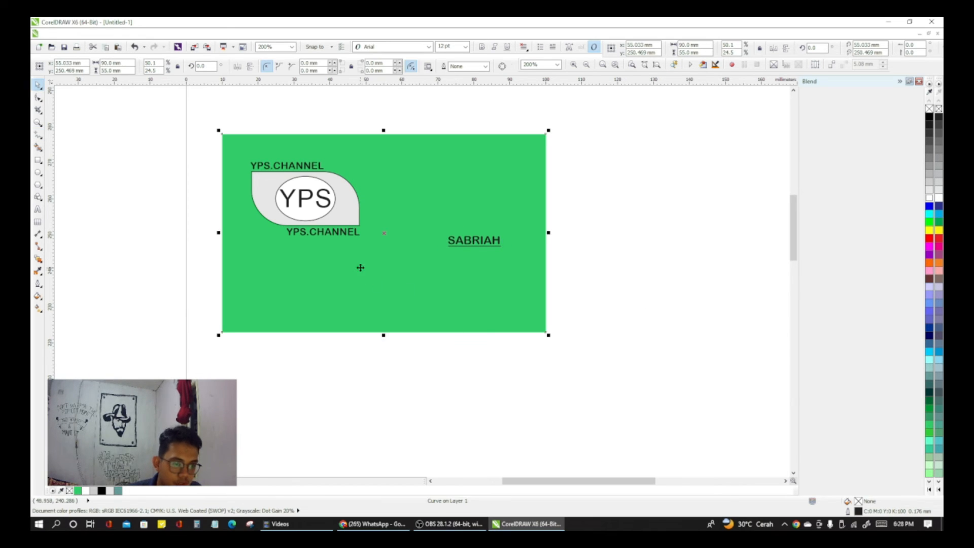
left_click(713, 274)
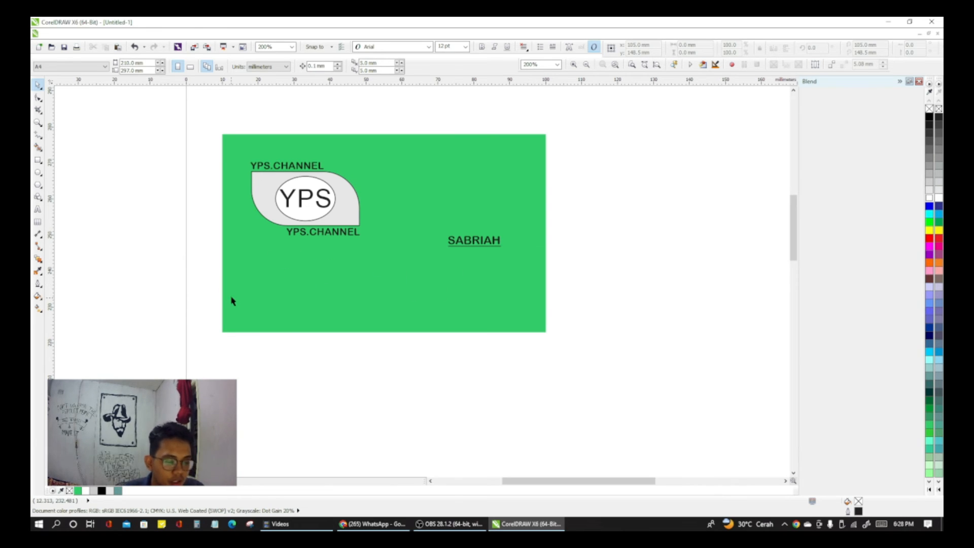
Step: Start an artistic text block below the leaf-shaped panel with the heading line "Alamat :"
key("F8")
left_click(246, 255)
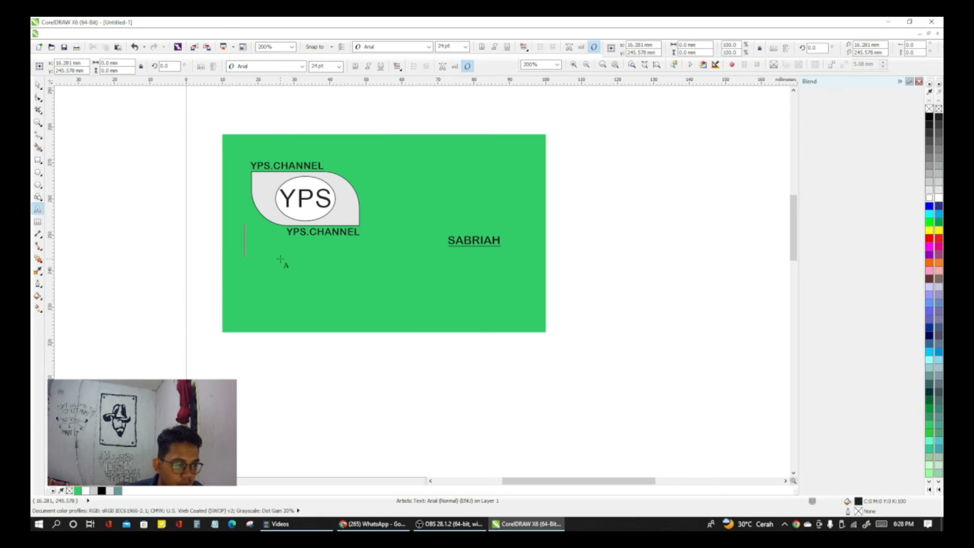
type("AL")
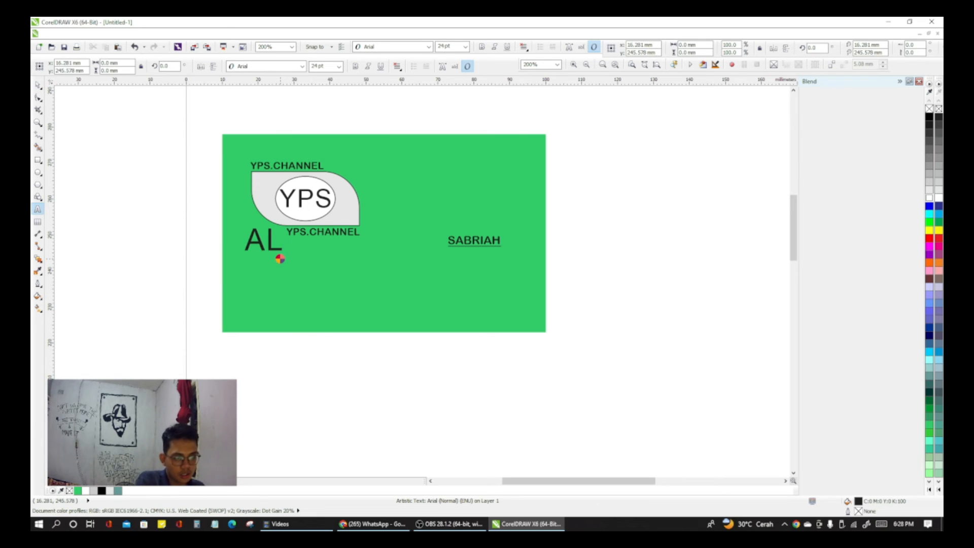
key("BackSpace")
type("lamar")
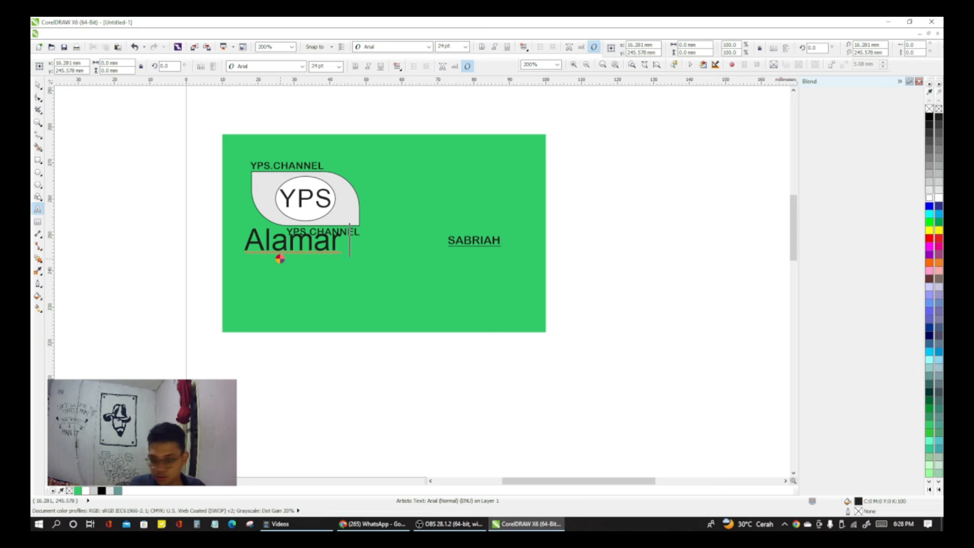
key("BackSpace")
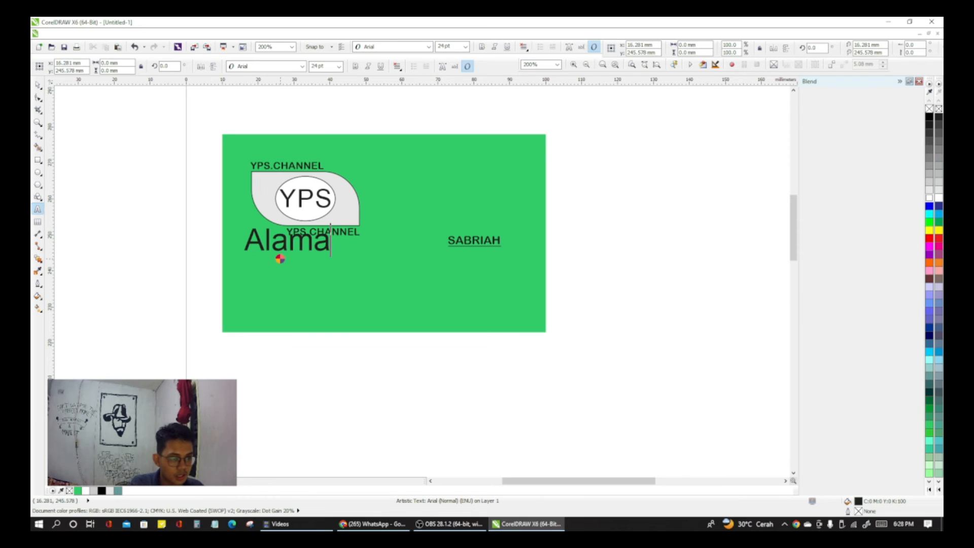
type("t")
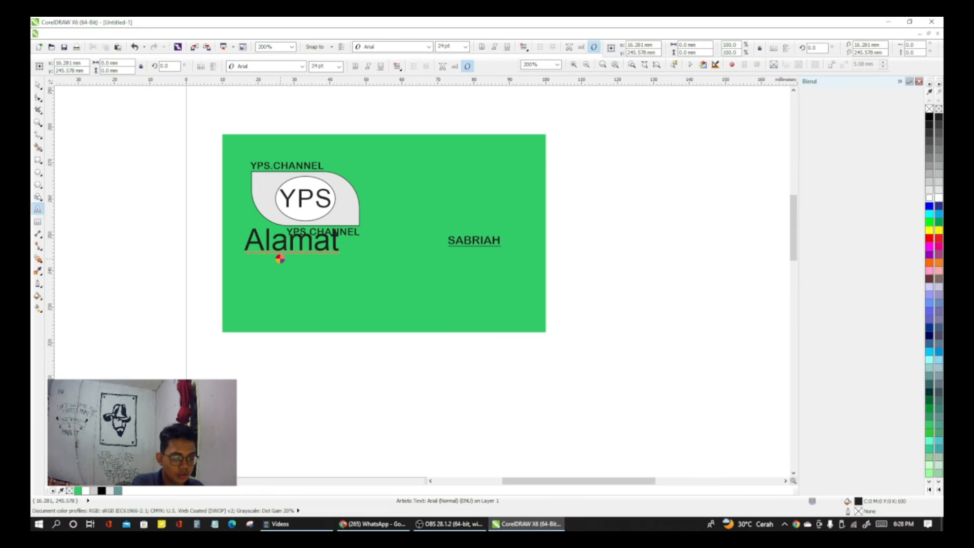
type(" :")
key("Return")
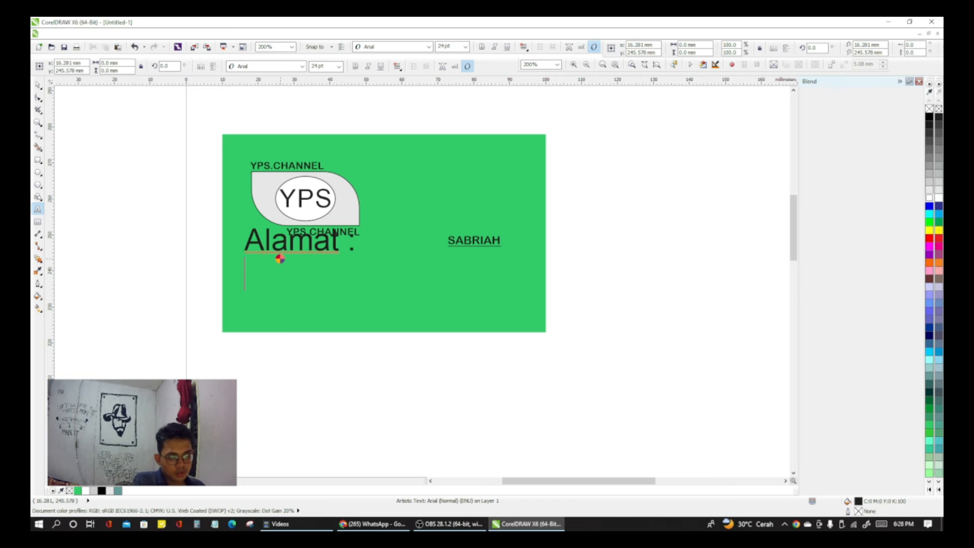
Step: Enter the cardholder's address on three lines under the "Alamat :" heading
type("JatimKM")
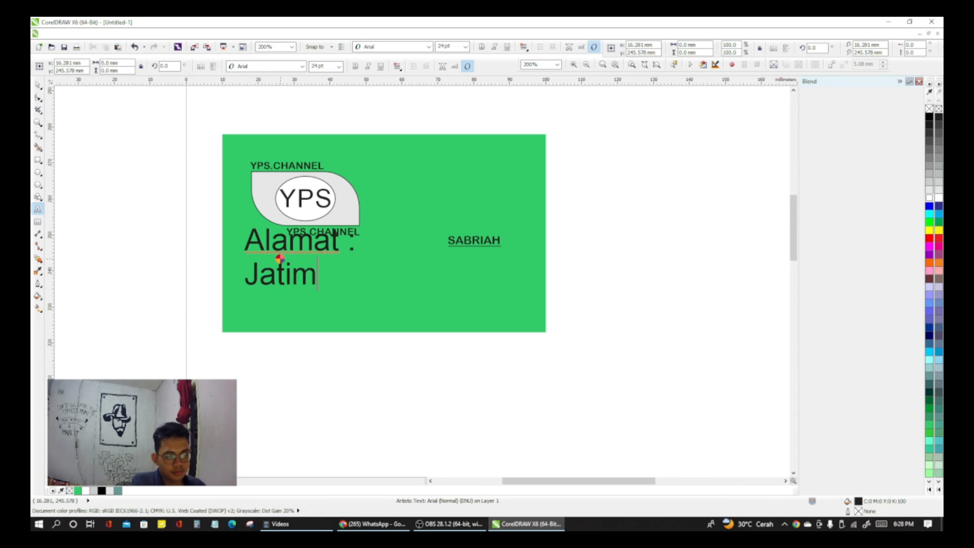
key("BackSpace")
key("BackSpace")
type("A")
key("BackSpace")
type("akmur ")
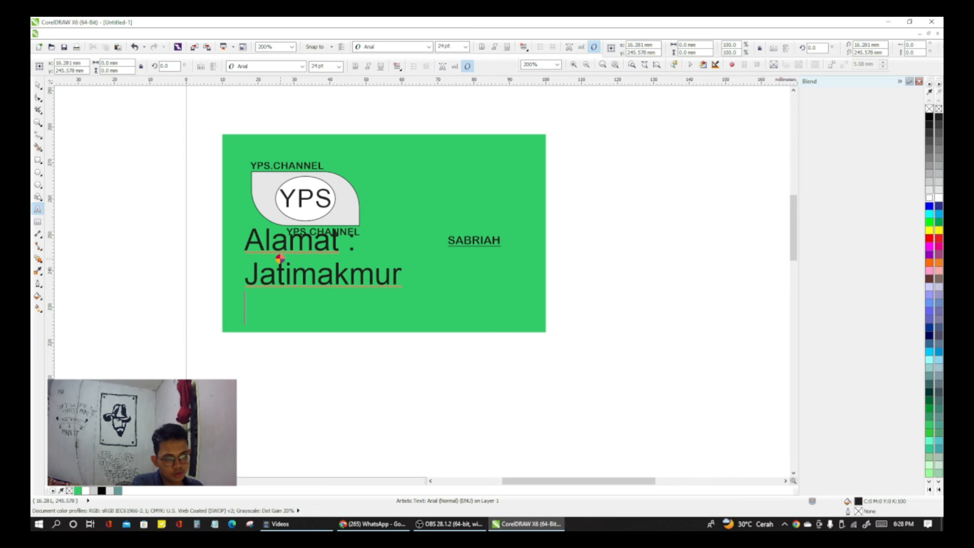
type("pondol")
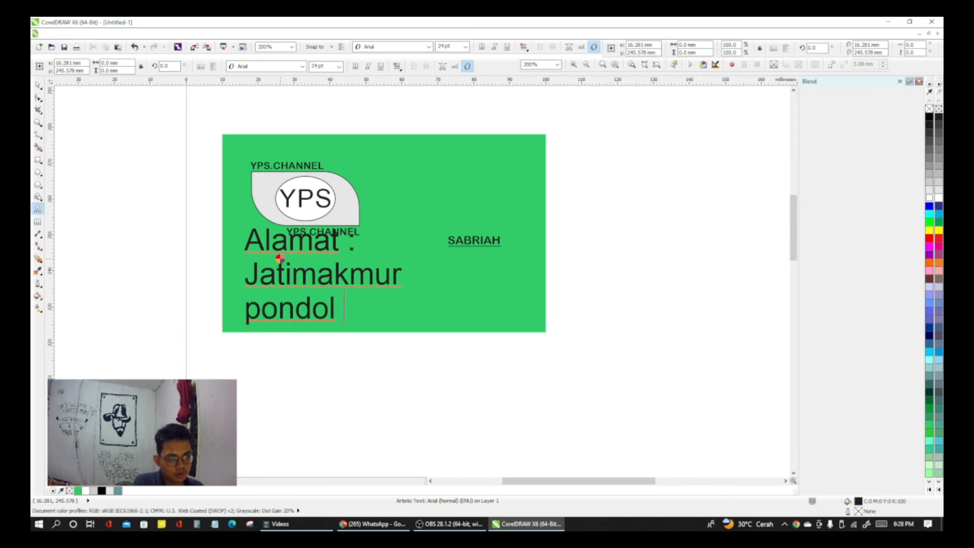
key("BackSpace")
key("BackSpace")
type("k ged")
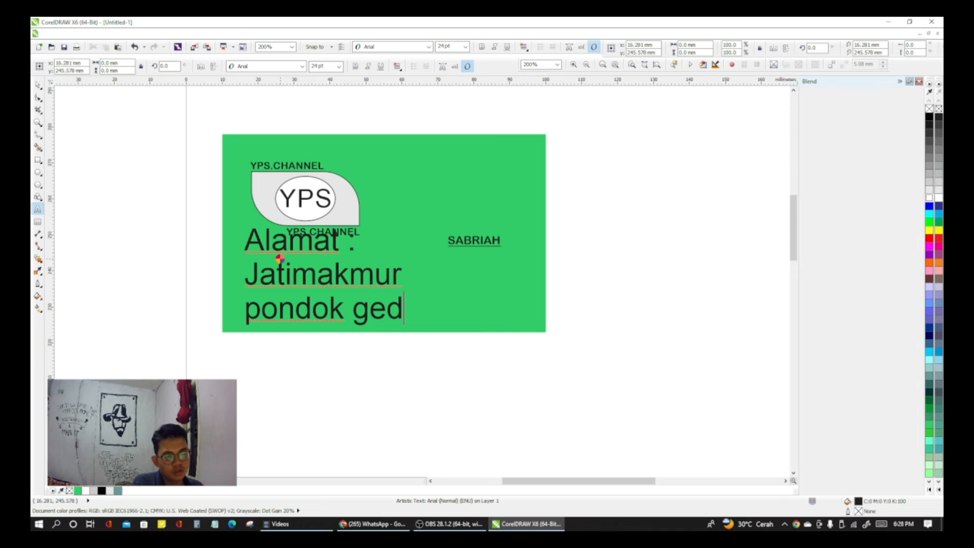
type("e")
key("Return")
type("bekasi b")
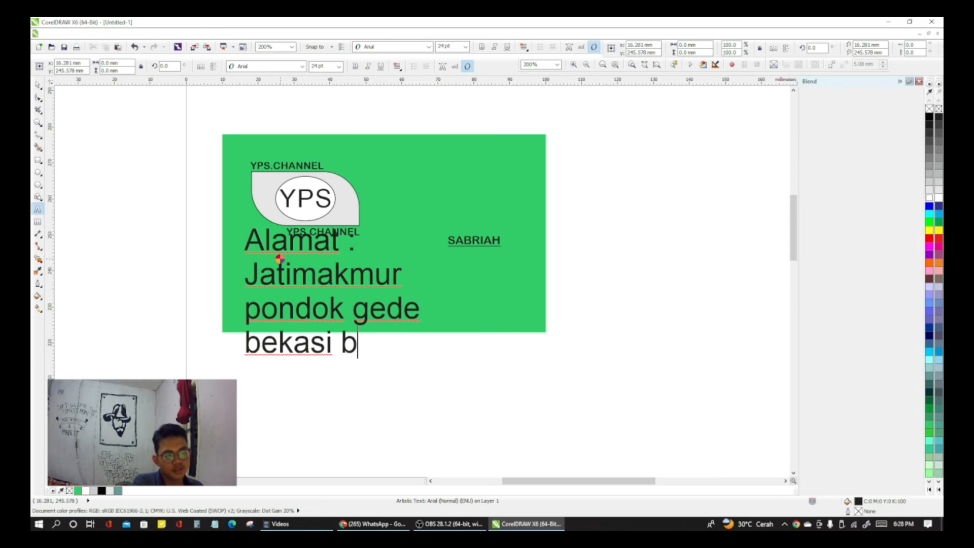
key("BackSpace")
key("Escape")
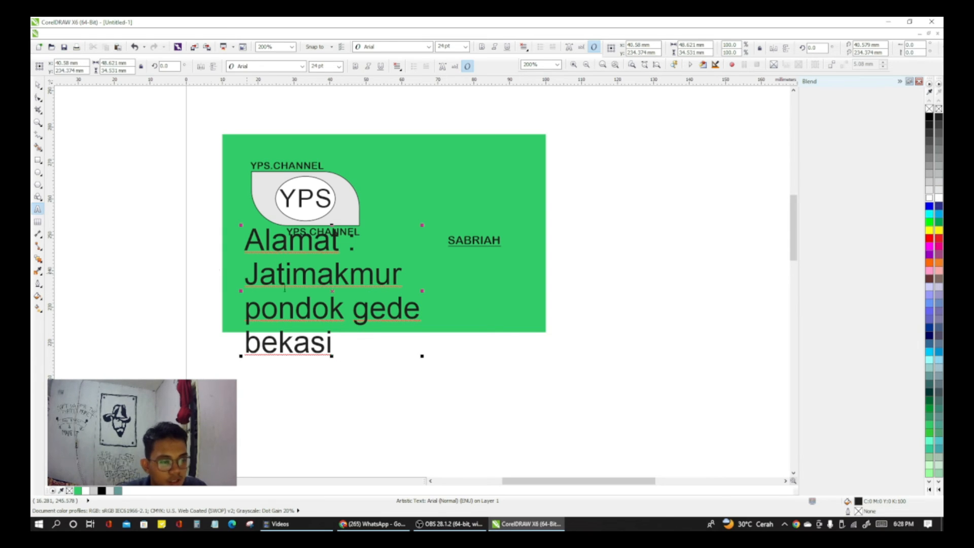
Step: Format the address block below the leaf-shaped panel as 8 pt Arial Rounded MT Bold
left_click(292, 274)
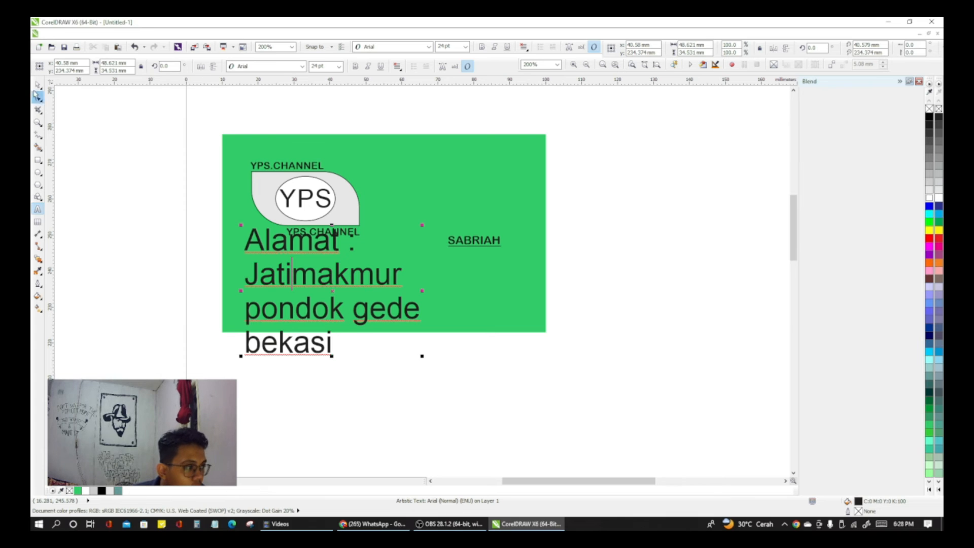
left_click(38, 85)
left_click(323, 272)
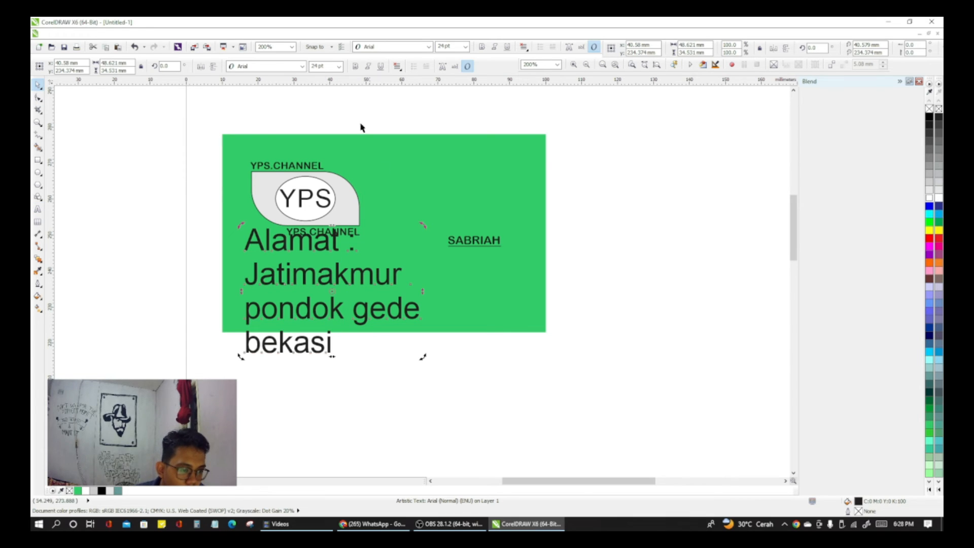
left_click_drag(317, 65, 283, 70)
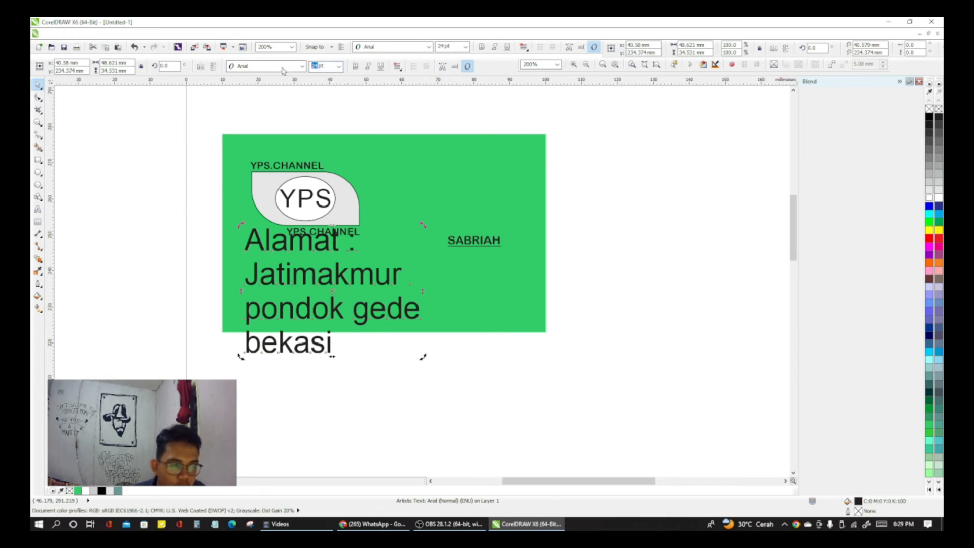
type("8")
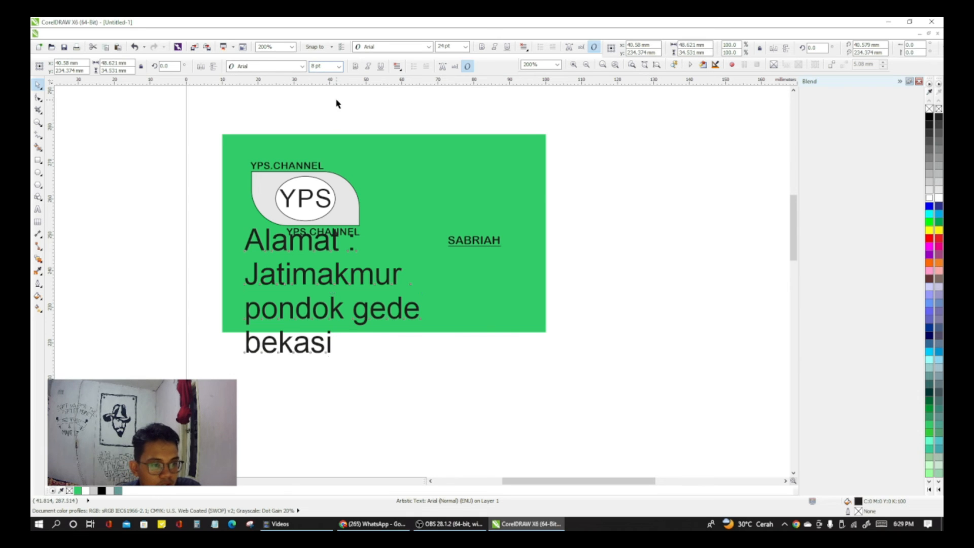
key("Return")
left_click(274, 259)
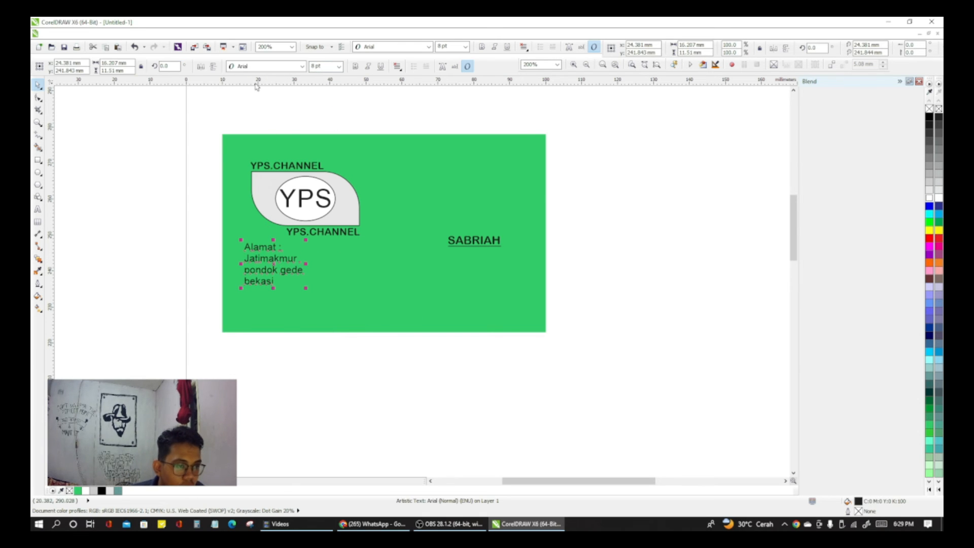
left_click(302, 66)
left_click(279, 93)
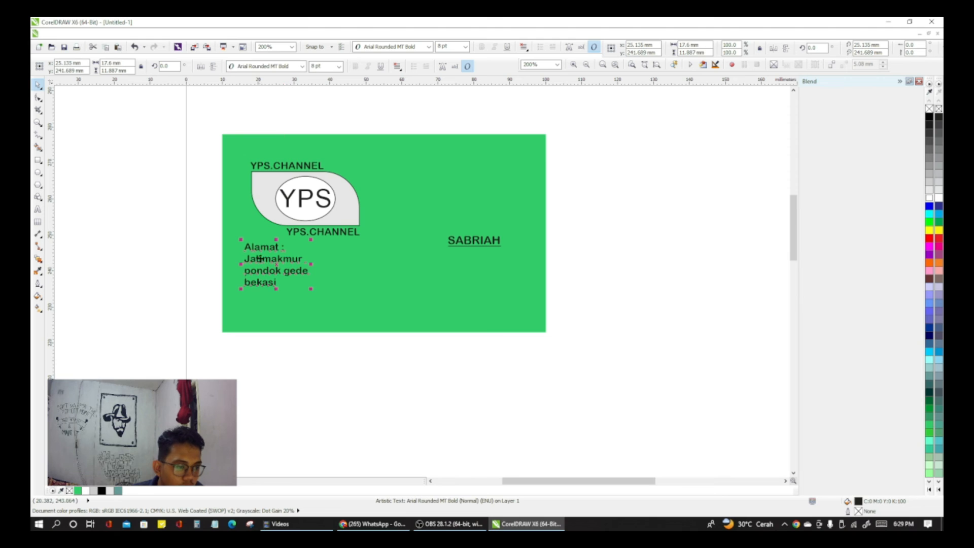
left_click(190, 282)
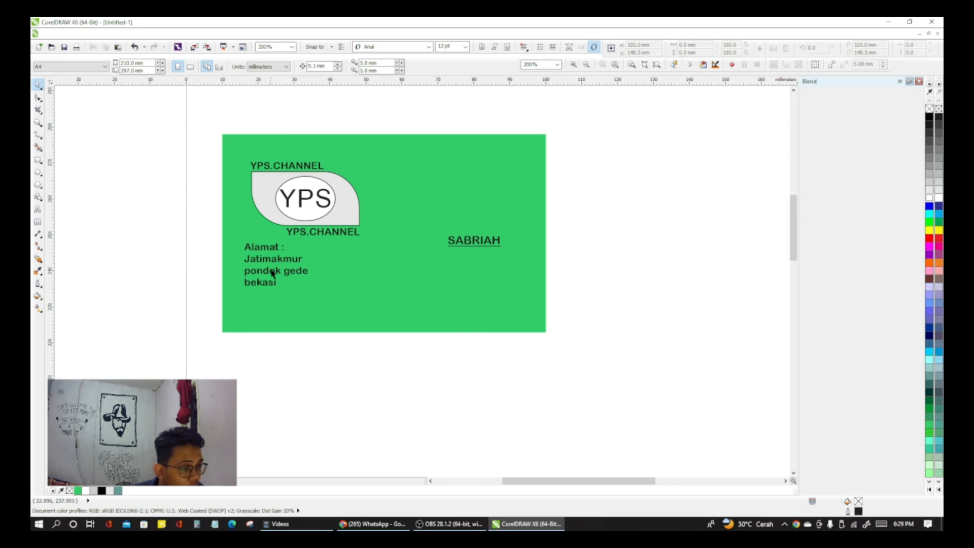
Step: Select all characters of the address block with the Shape tool and move them slightly down, away from the lower YPS.CHANNEL caption
left_click(39, 98)
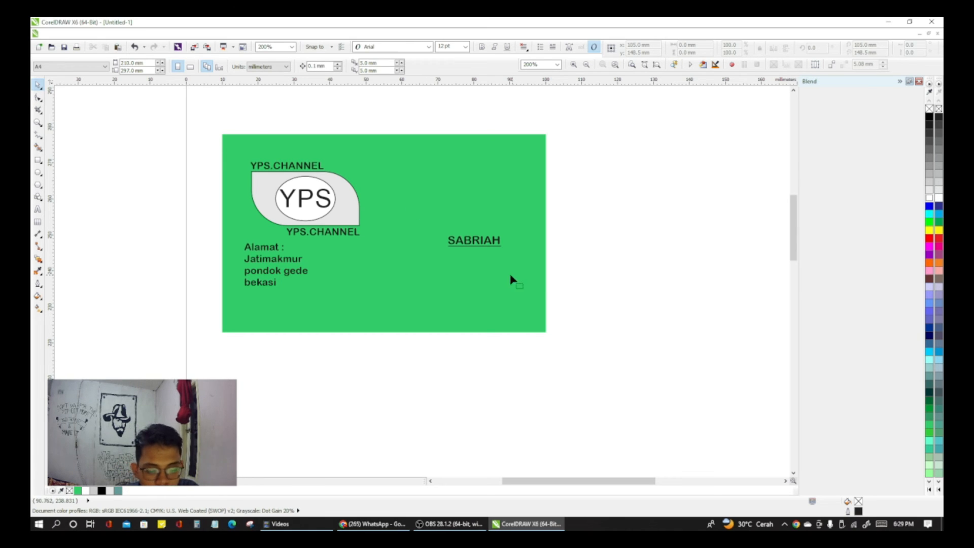
left_click(290, 268)
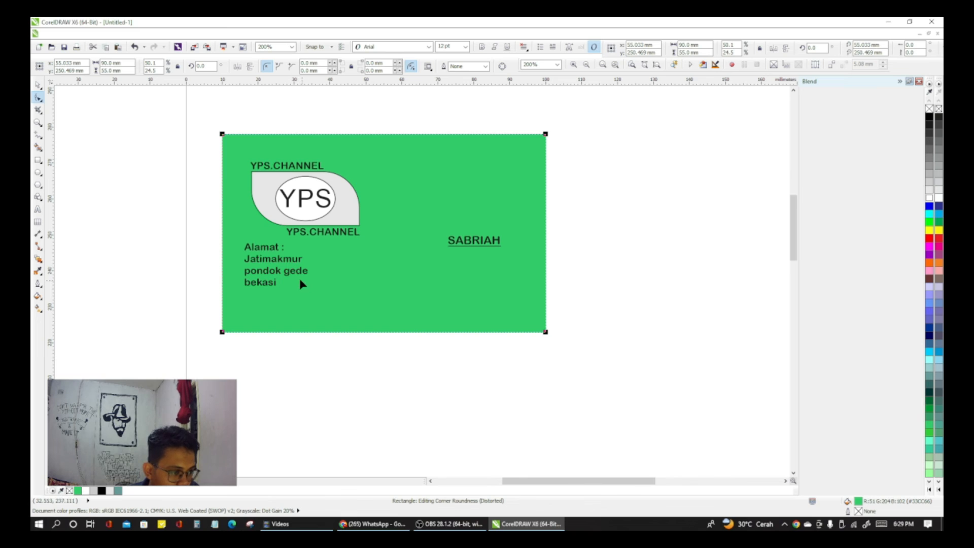
left_click(277, 265)
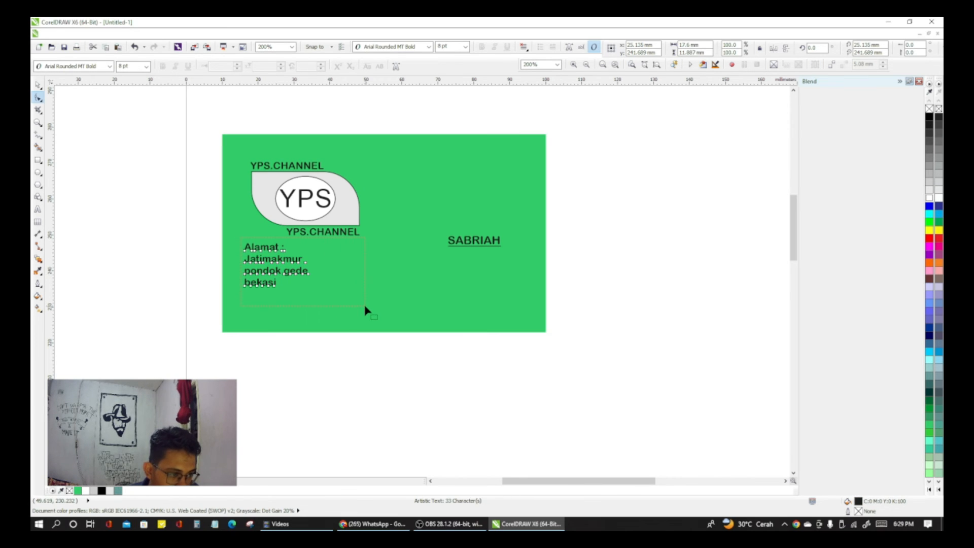
left_click_drag(366, 311, 366, 310)
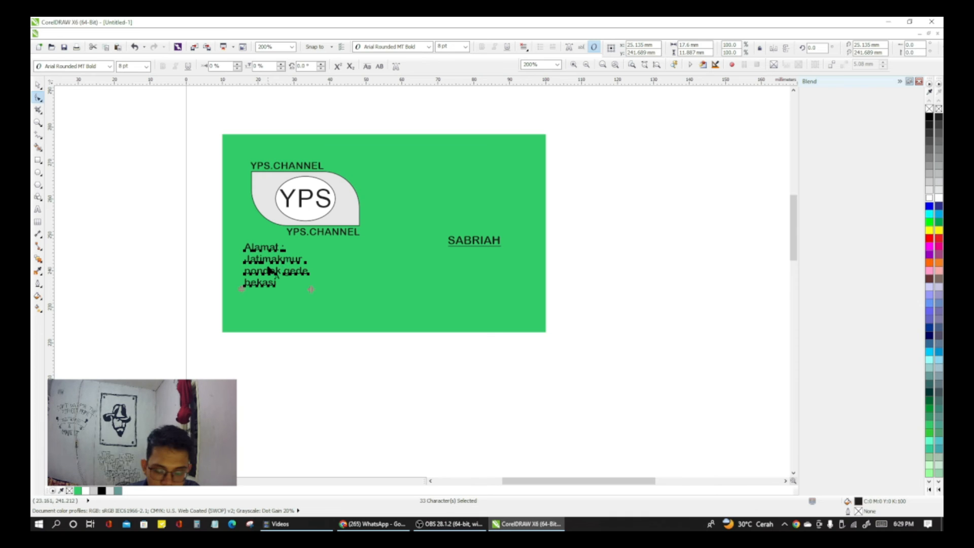
mouse_move(269, 271)
left_mouse_down()
mouse_move(275, 284)
mouse_move(268, 279)
left_mouse_up()
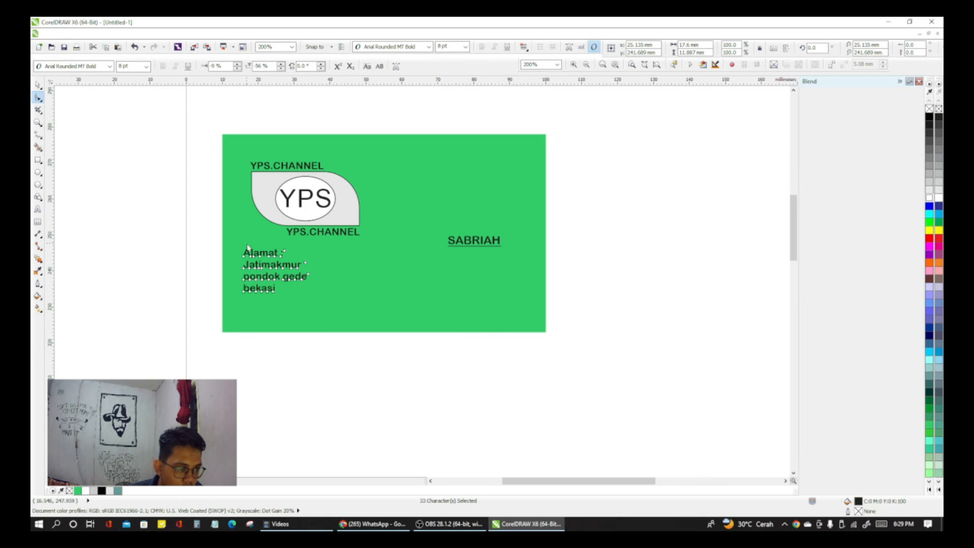
Step: Reselect the address characters and nudge them right and further down, to a vertical character offset of -138%
left_click_drag(234, 239, 322, 305)
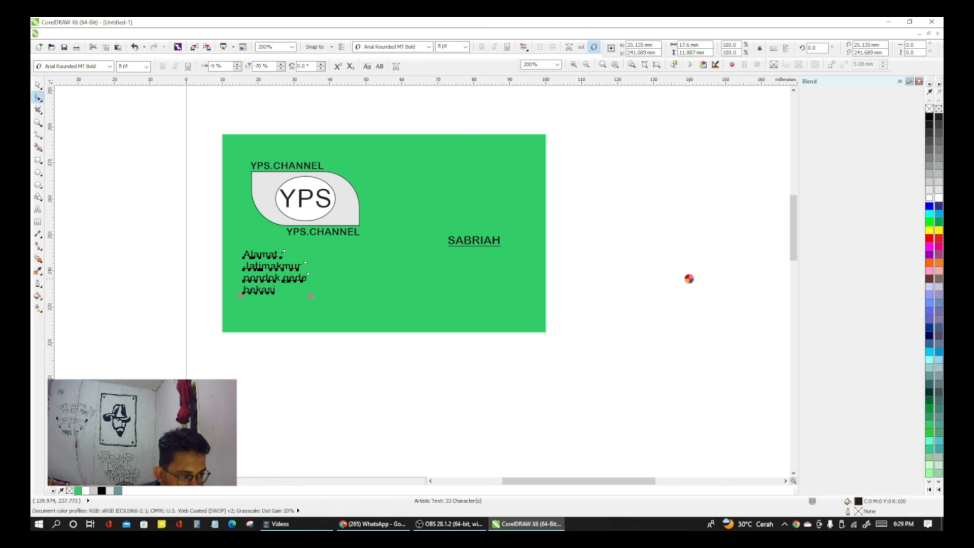
key("Down")
key("Down")
key("Down")
key("Down")
key("Right")
key("Right")
key("Right")
key("Right")
key("Right")
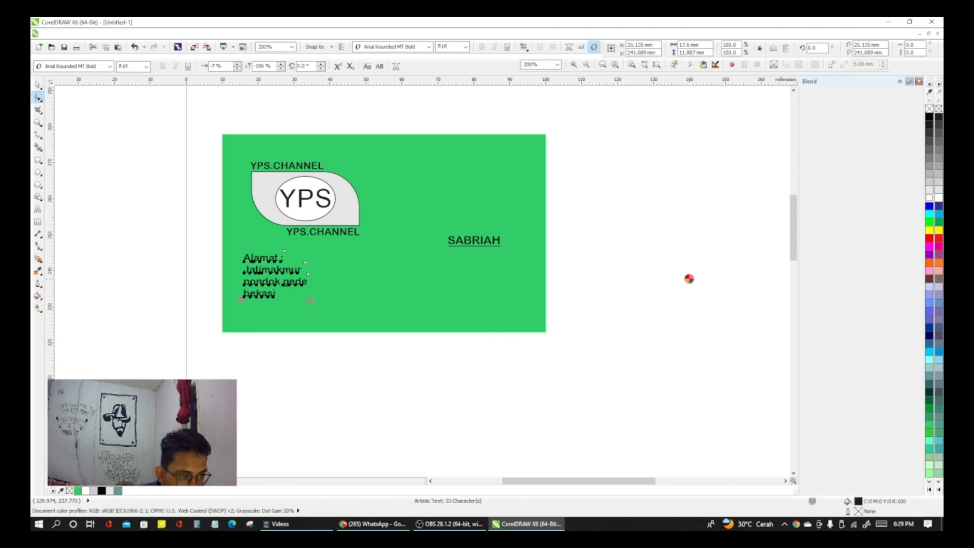
key("Left")
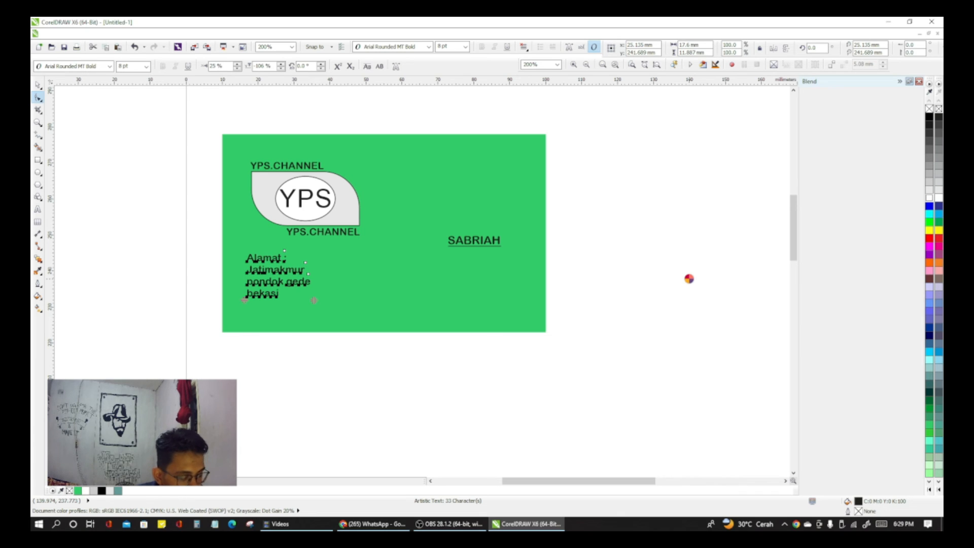
key("Right")
key("Down")
key("Down")
key("Down")
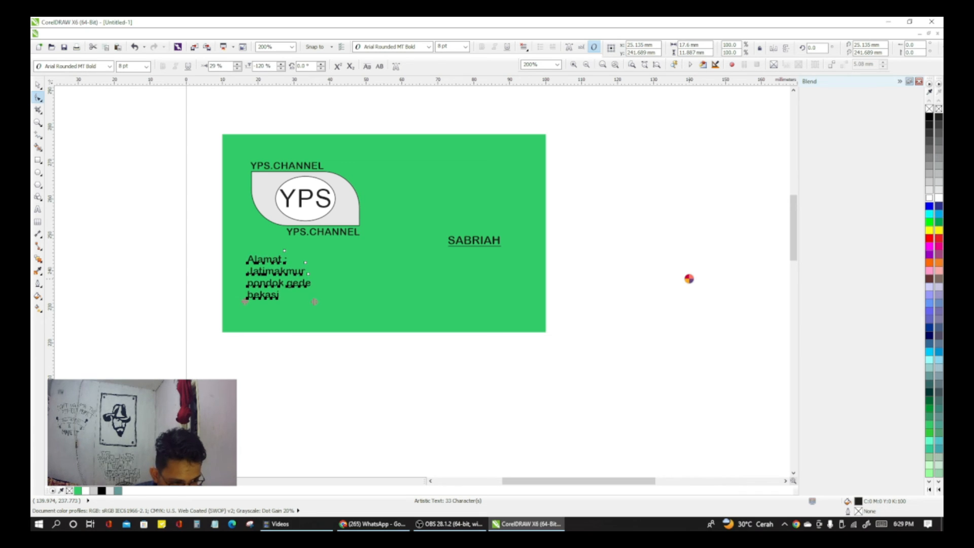
key("Down")
key("Down")
key("Down")
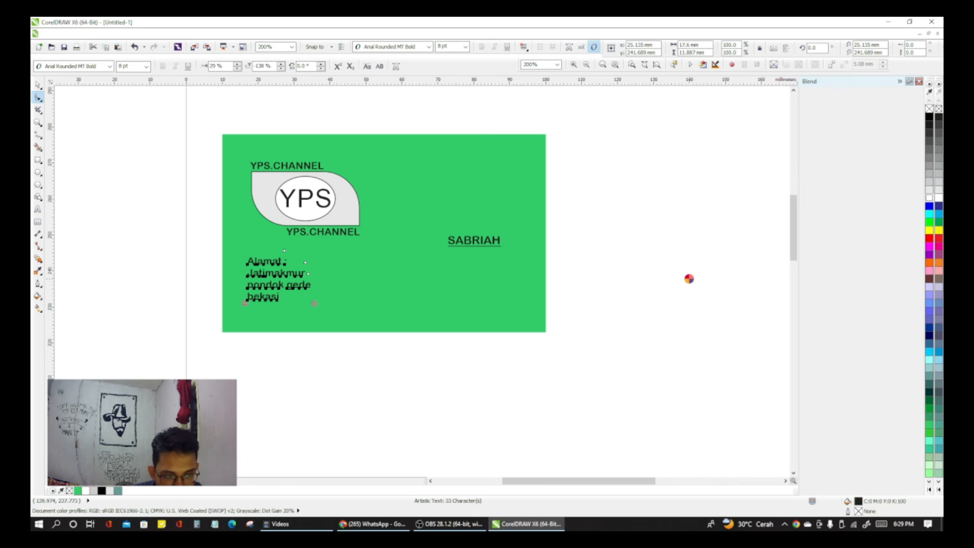
Step: Nudge the address characters right until they line up with the leaf-shaped panel's left edge, and deselect the text
key("Left")
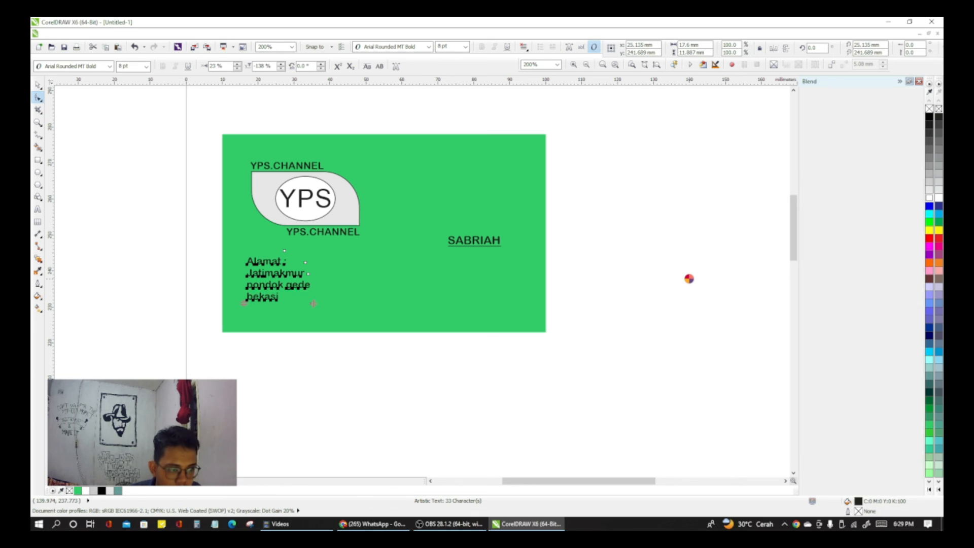
key("Right")
key("Right")
key("Right")
key("Right")
key("Right")
key("Right")
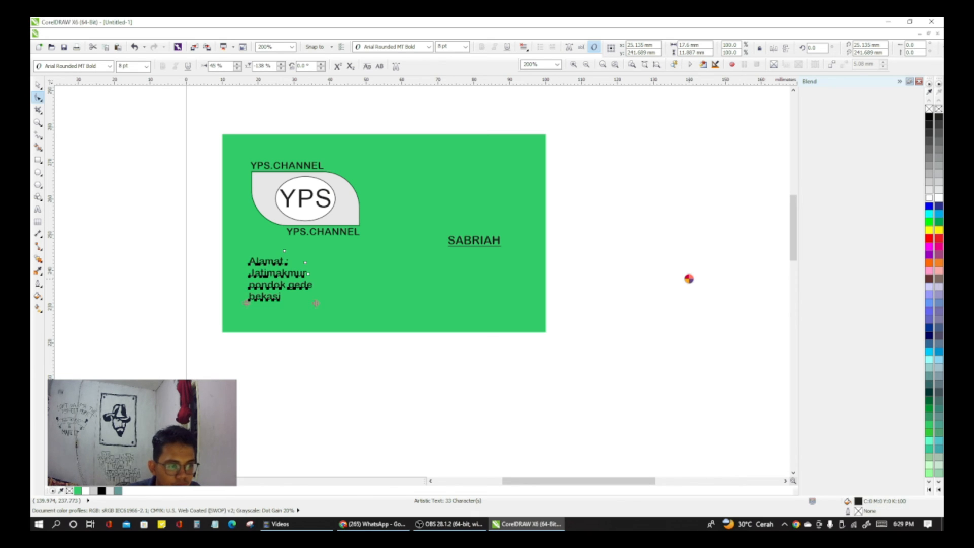
key("Right")
key("Right")
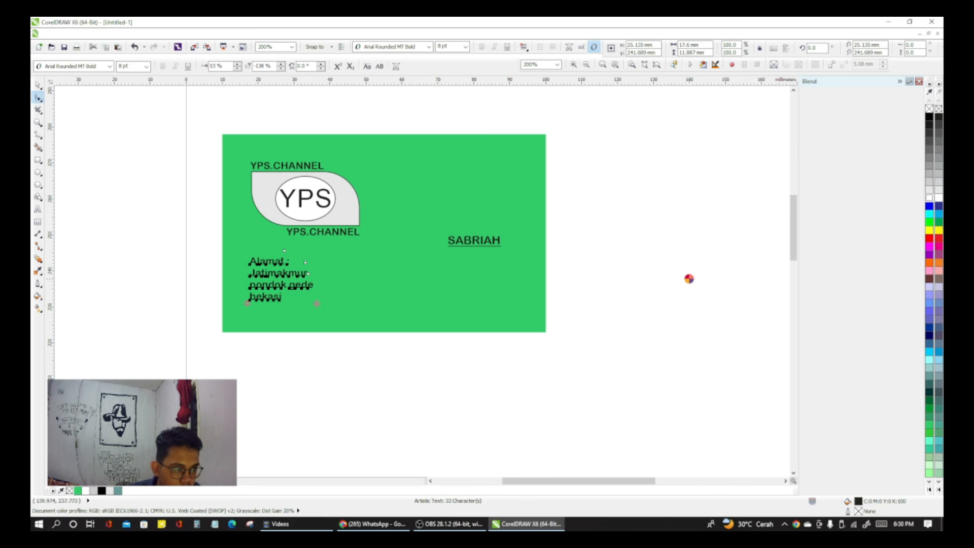
key("Right")
key("Right")
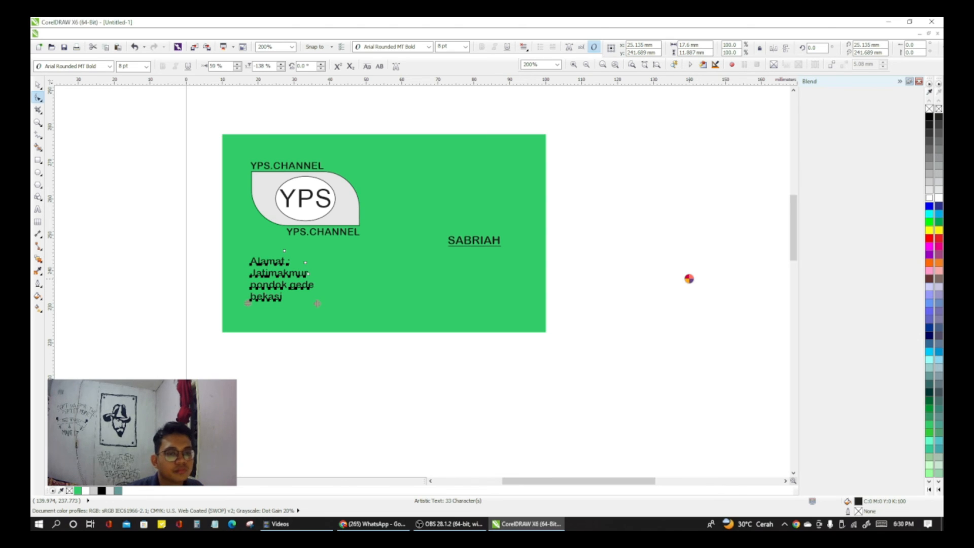
left_click(711, 272)
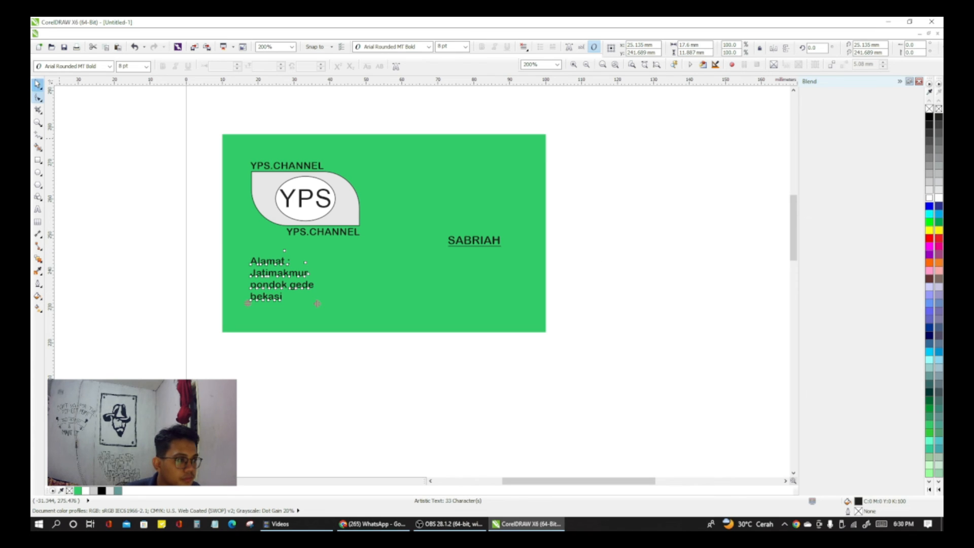
left_click(38, 85)
left_click(147, 165)
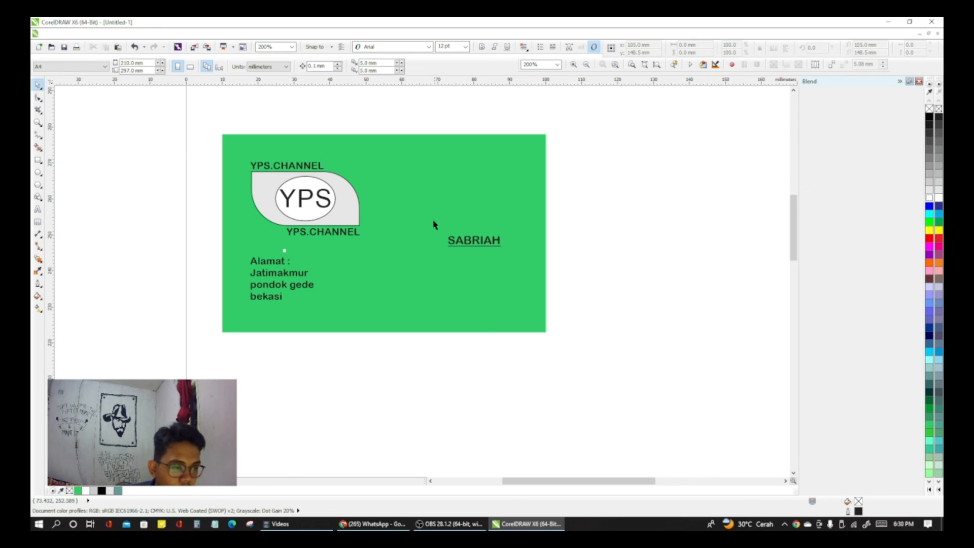
Step: Fill the card's background rectangle with a darker green
left_click(284, 252)
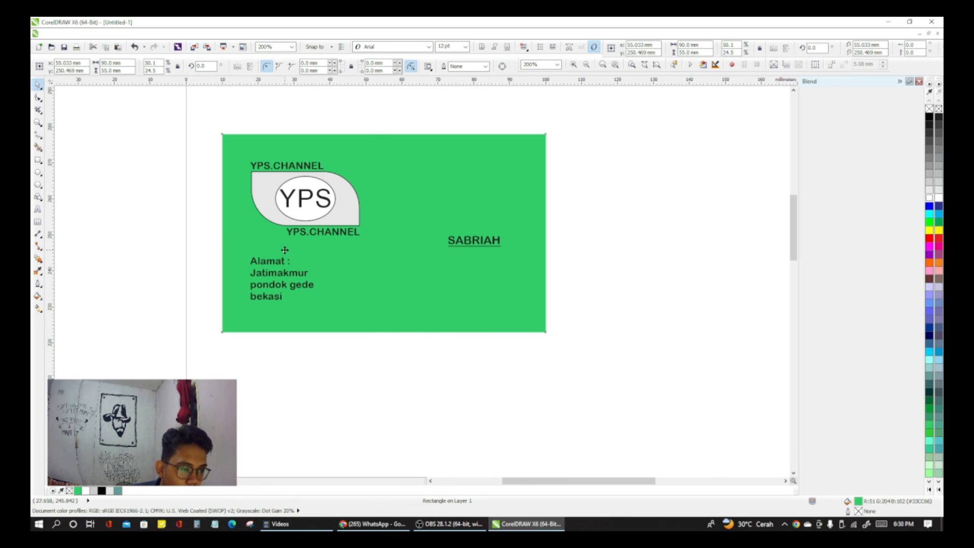
left_click(284, 251)
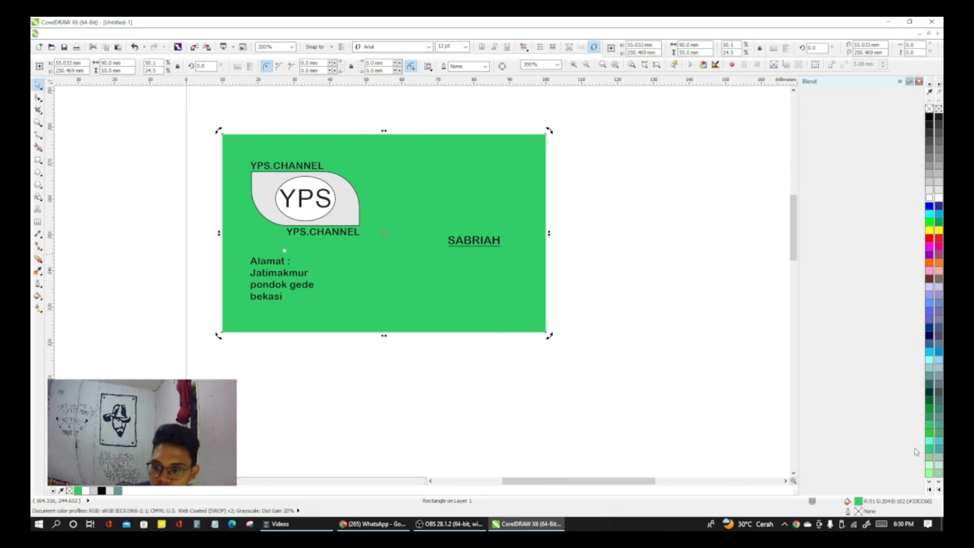
left_click(930, 409)
left_click(700, 280)
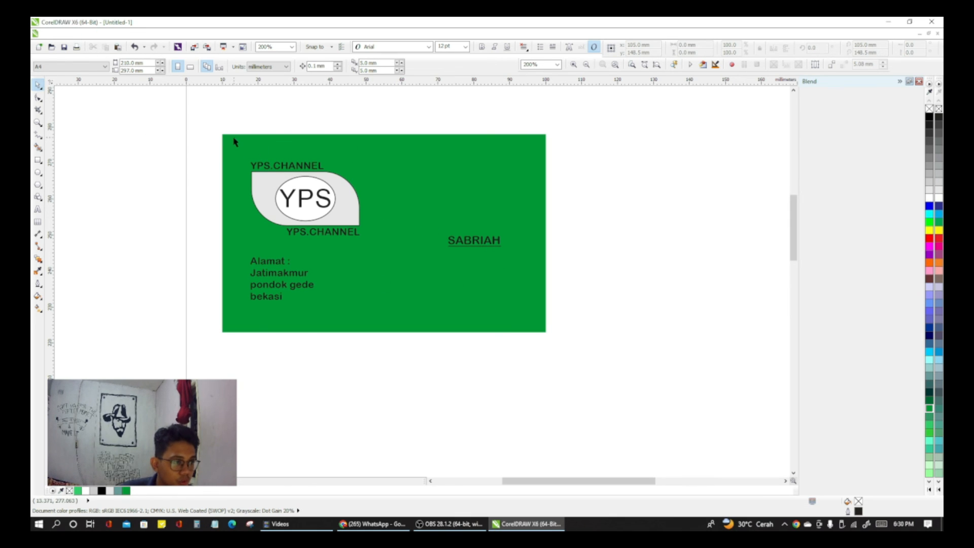
Step: Select the card background with all its logo, caption, name and address objects and group them
left_click_drag(207, 124, 620, 370)
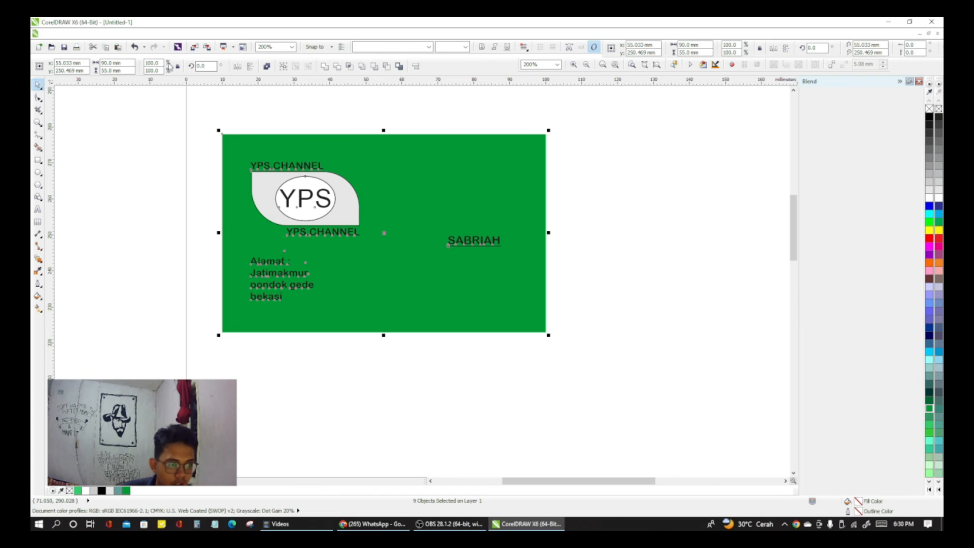
left_click(69, 34)
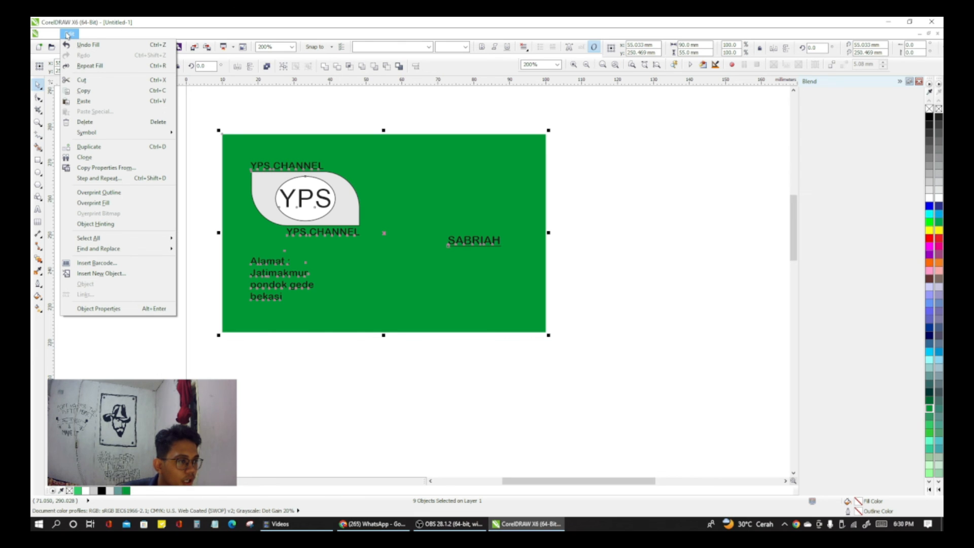
mouse_move(133, 38)
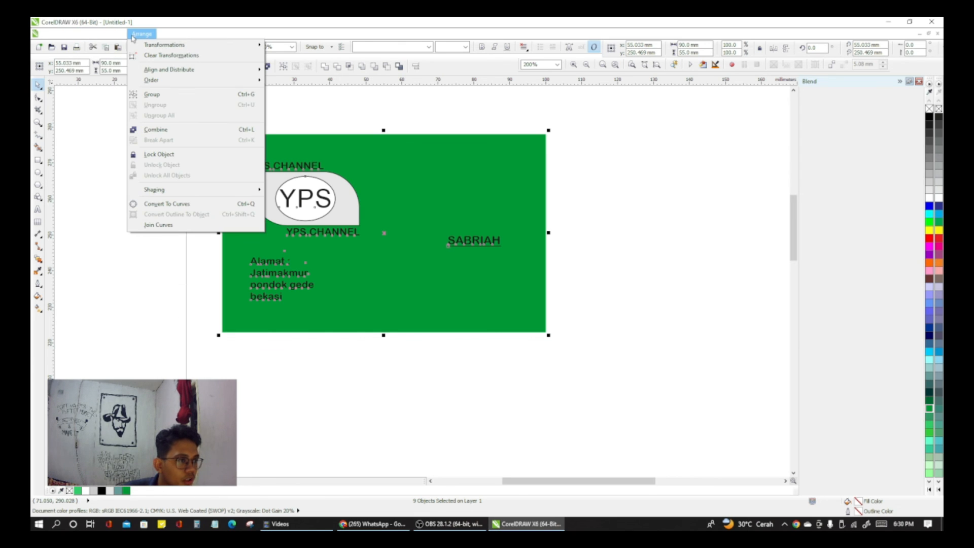
left_click(162, 93)
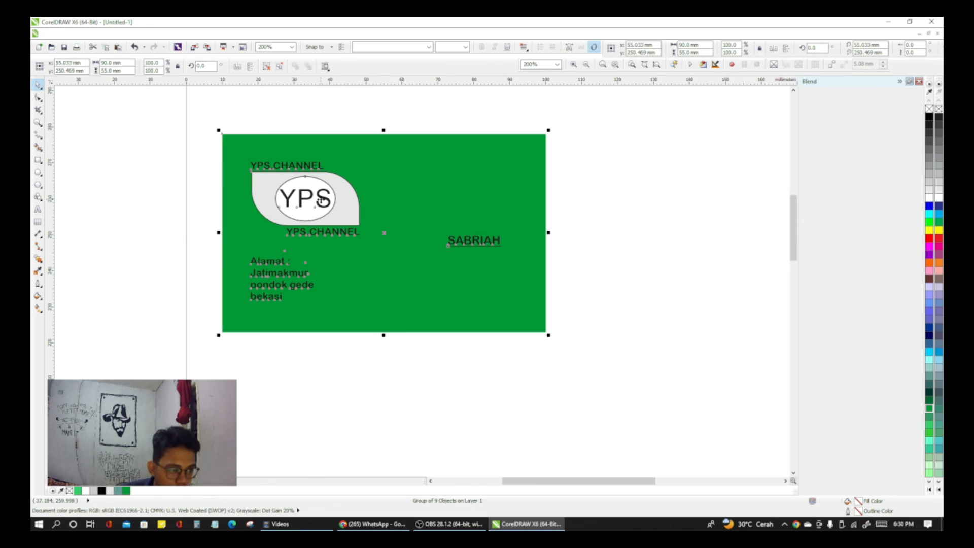
Step: Move the grouped card near the page's upper-left corner, centred at about X 53.4 mm, Y 256.5 mm
left_click_drag(382, 206, 371, 173)
scroll(361, 219, "up", 3)
scroll(361, 220, "down", 3)
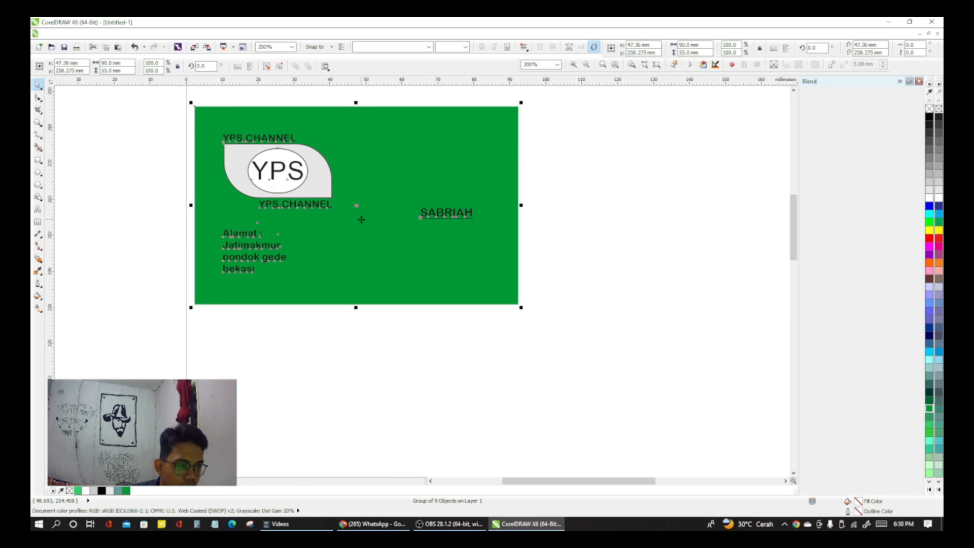
scroll(360, 216, "down", 2)
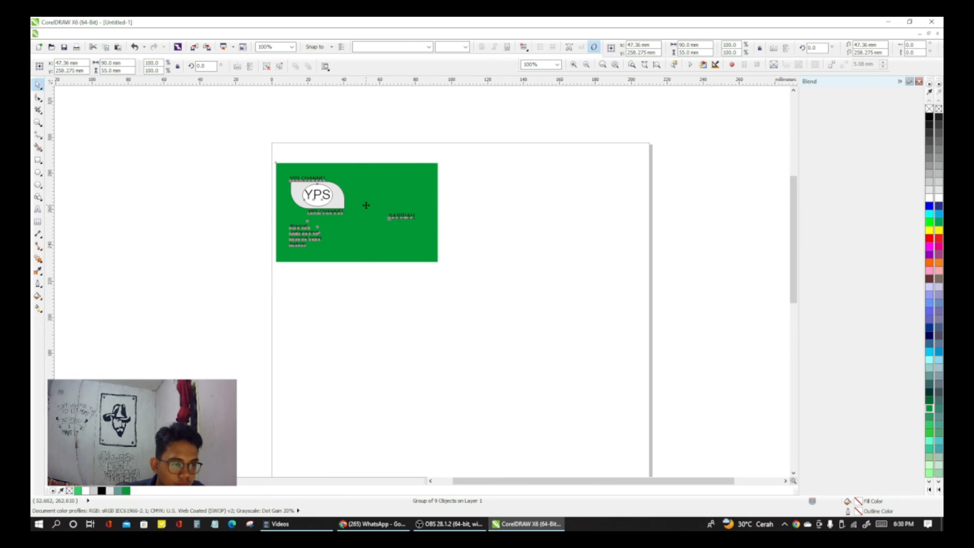
mouse_move(364, 202)
left_mouse_down()
mouse_move(431, 226)
mouse_move(374, 205)
left_mouse_up()
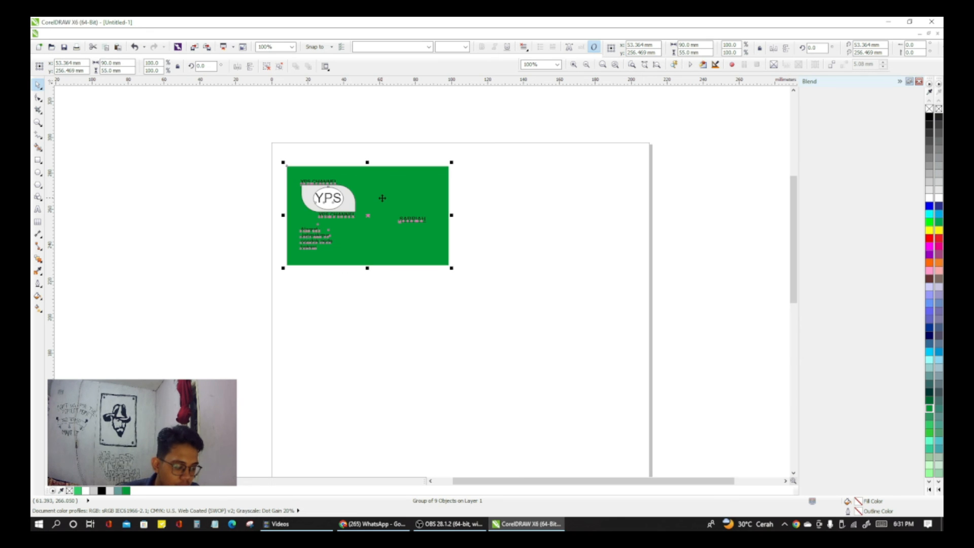
Step: Copy the grouped card and place the copy near the page's upper-right corner, level with the original and with a gap between them
left_click_drag(379, 205, 457, 204)
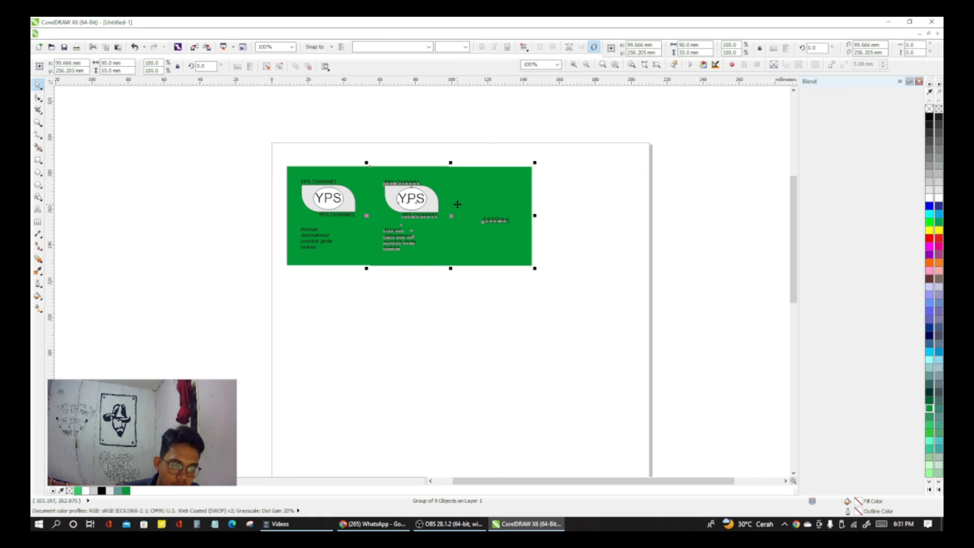
key("Right")
key("Right")
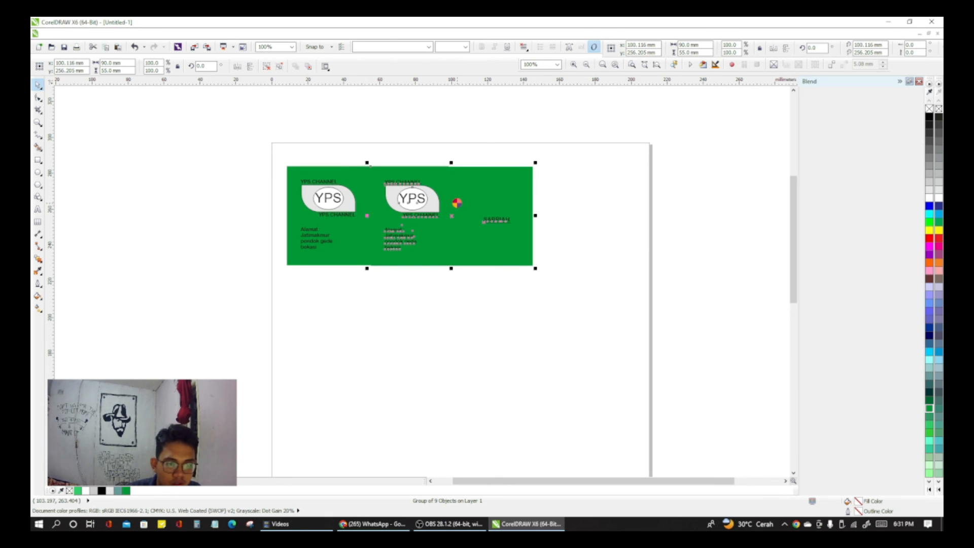
left_click(437, 197)
left_click(459, 204)
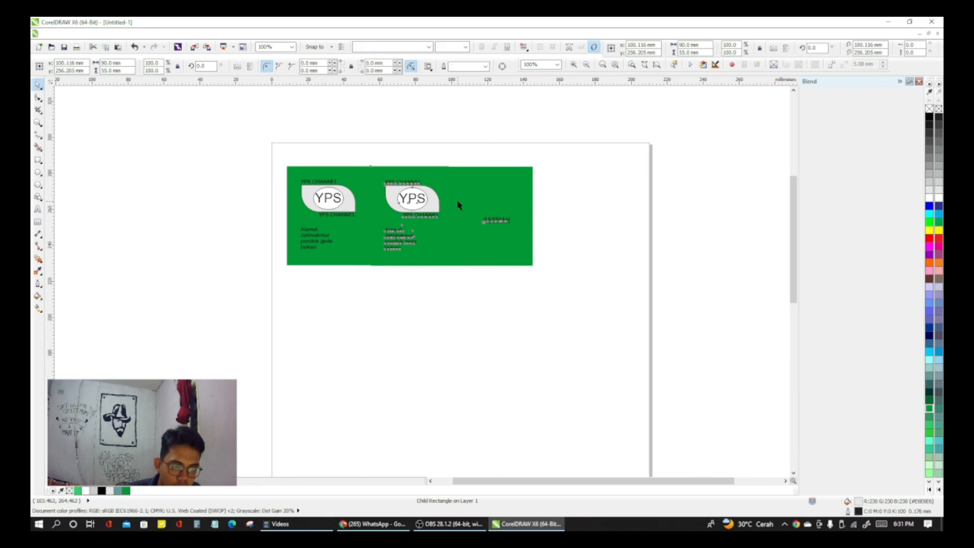
left_click_drag(458, 201, 564, 205)
left_click(551, 284)
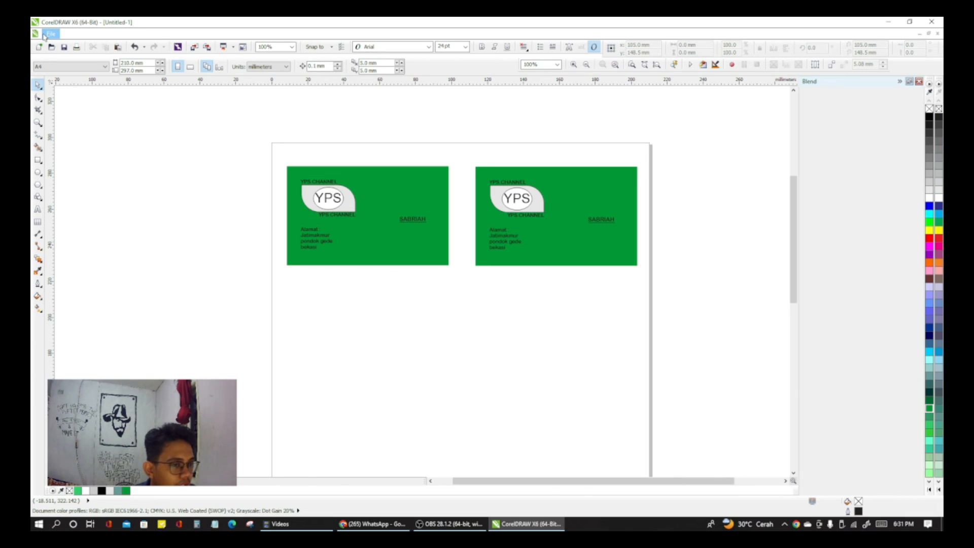
Step: Check the two-card page in the print preview and return to the drawing
left_click(44, 35)
left_click(108, 258)
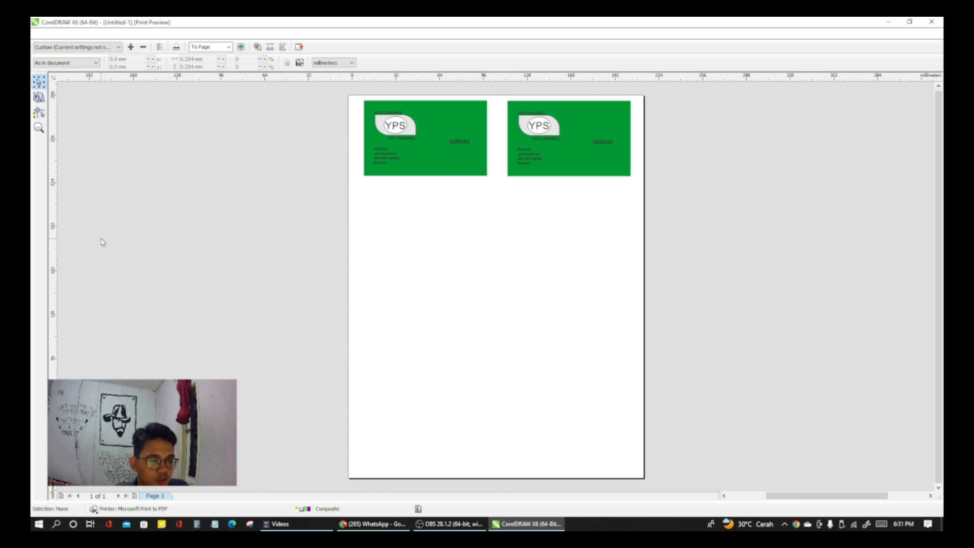
left_click(931, 22)
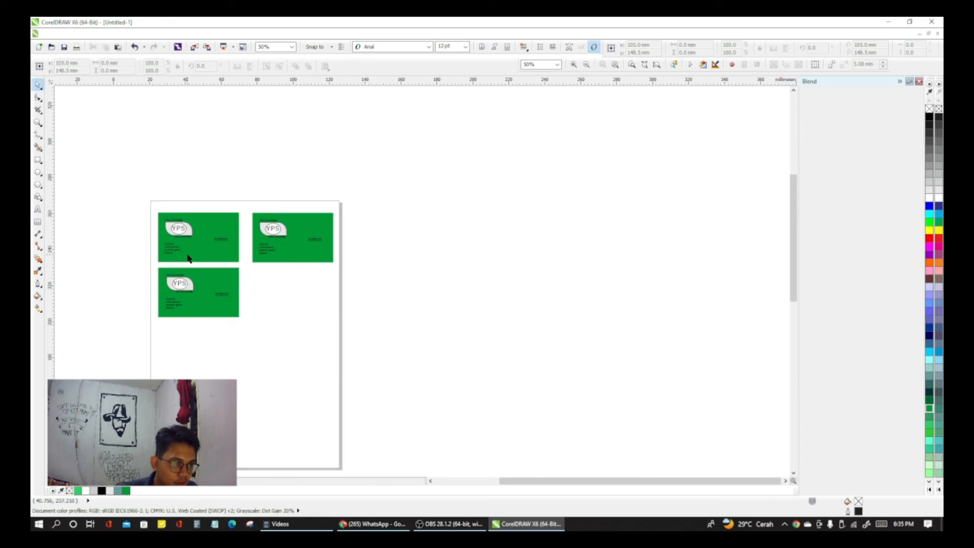
scroll(188, 255, "up", 1)
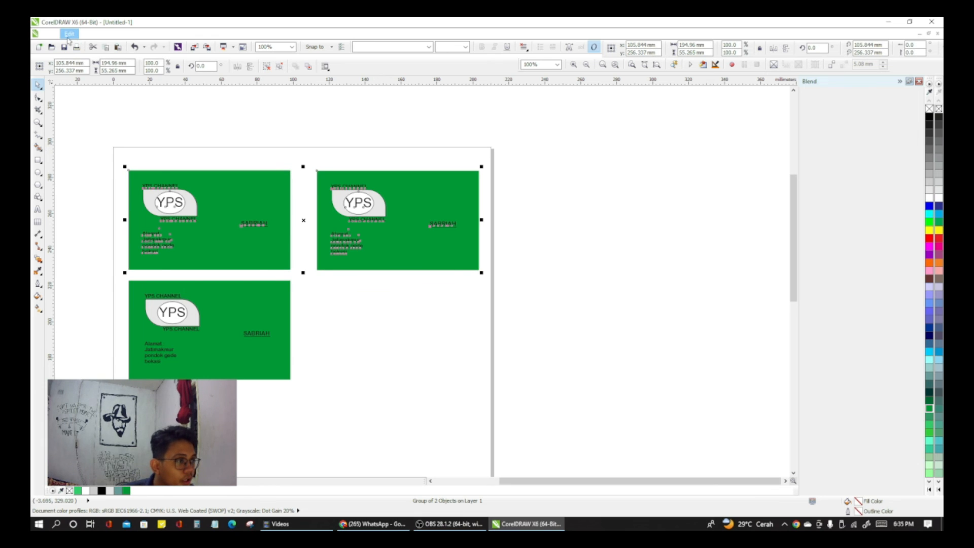
Step: Clone the grouped top pair of cards and place the clone as the third row, centred at about X 104.8 mm, Y 136.7 mm
left_click(65, 35)
mouse_move(51, 34)
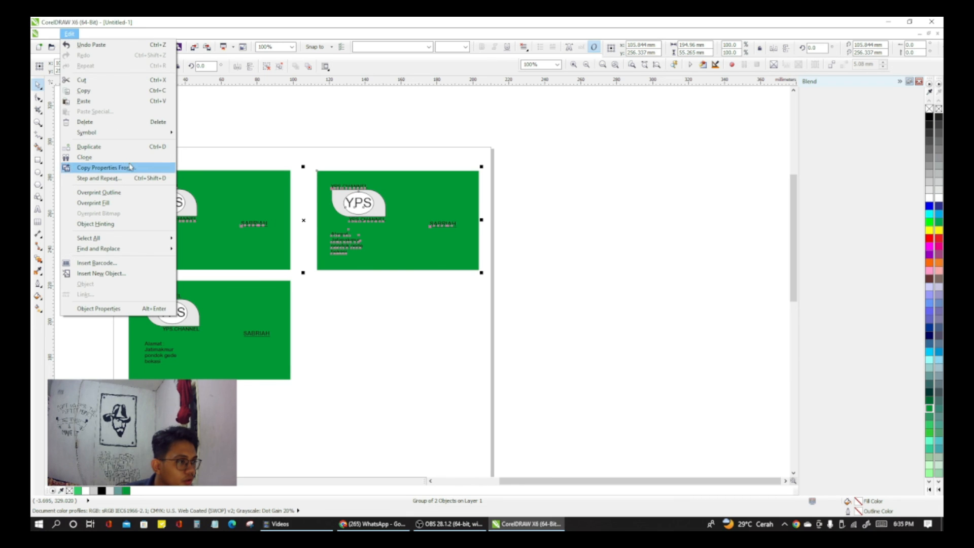
left_click(84, 157)
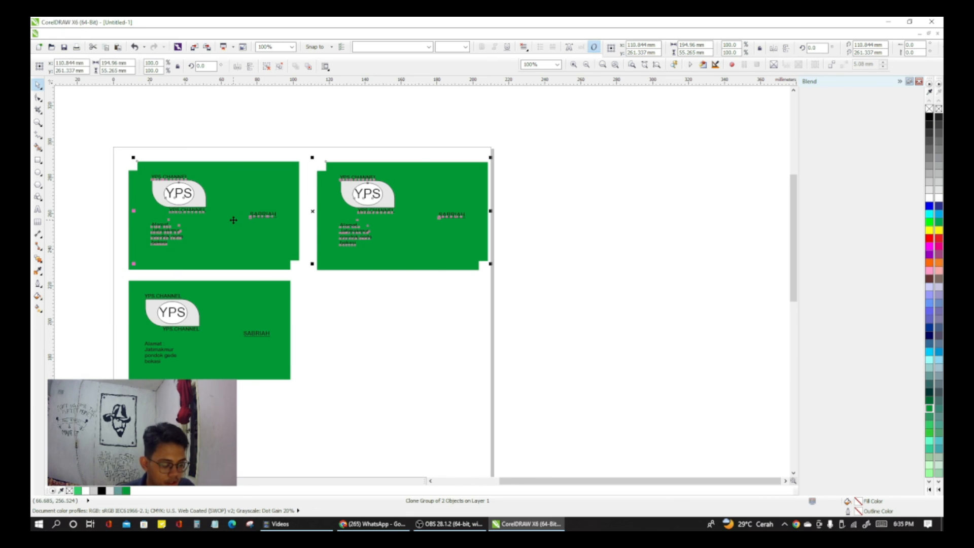
mouse_move(234, 220)
left_mouse_down()
mouse_move(245, 252)
mouse_move(238, 402)
mouse_move(210, 332)
mouse_move(231, 418)
left_mouse_up()
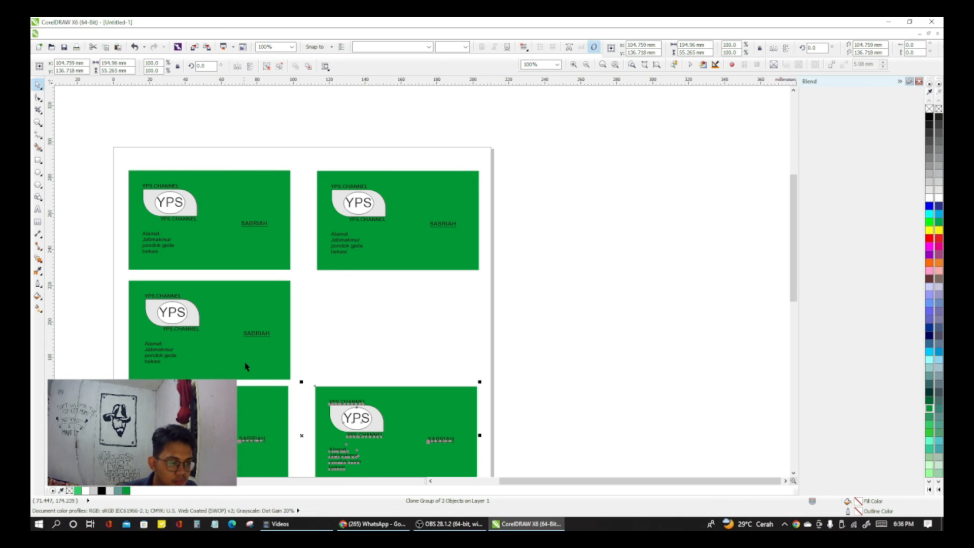
left_click(237, 339)
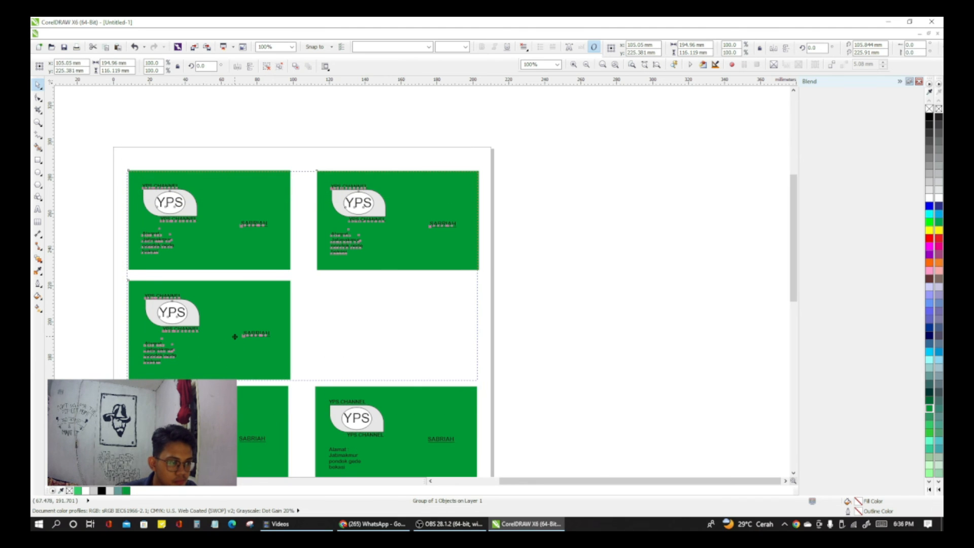
left_click(356, 345)
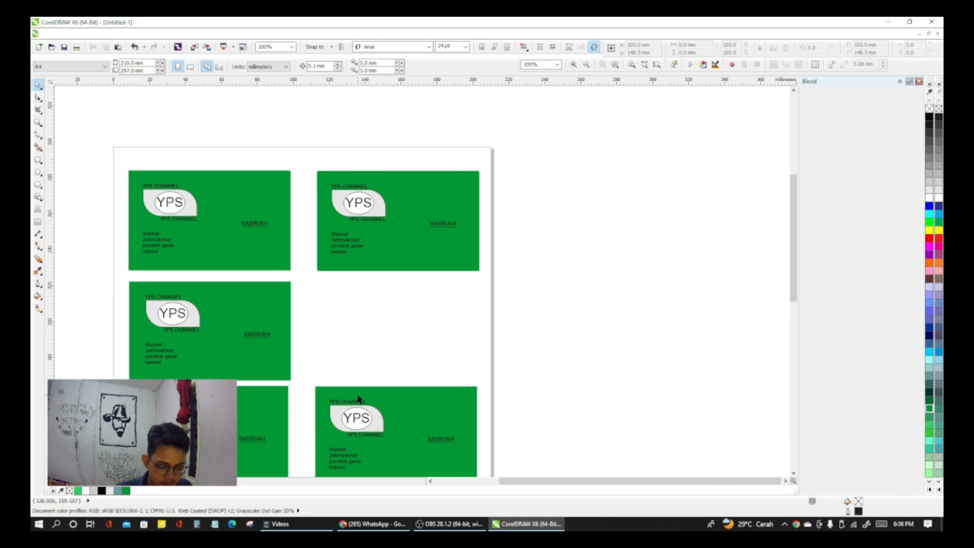
Step: Examine the whole sheet of card copies, including in the print preview, and return to the drawing
scroll(457, 350, "down", 2)
scroll(436, 380, "down", 8)
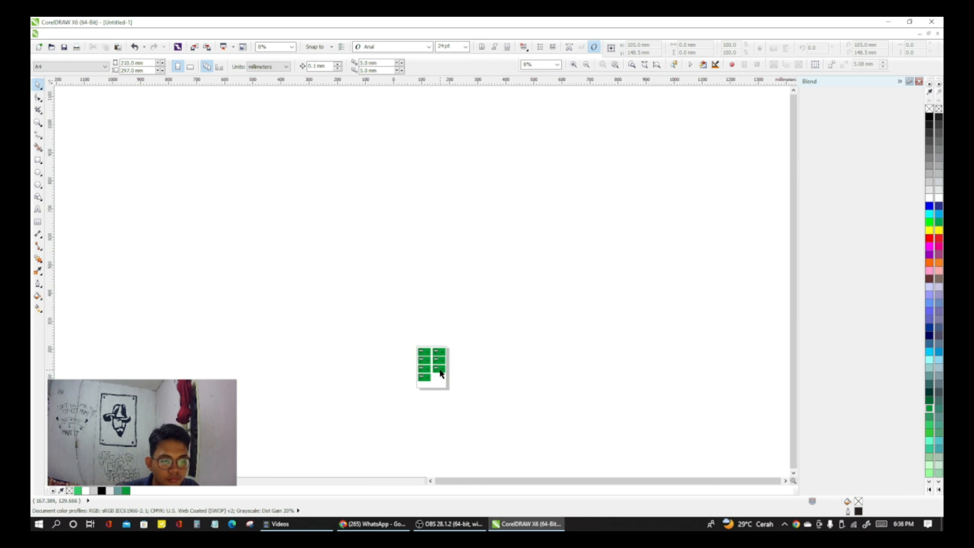
scroll(434, 391, "up", 8)
scroll(433, 390, "down", 3)
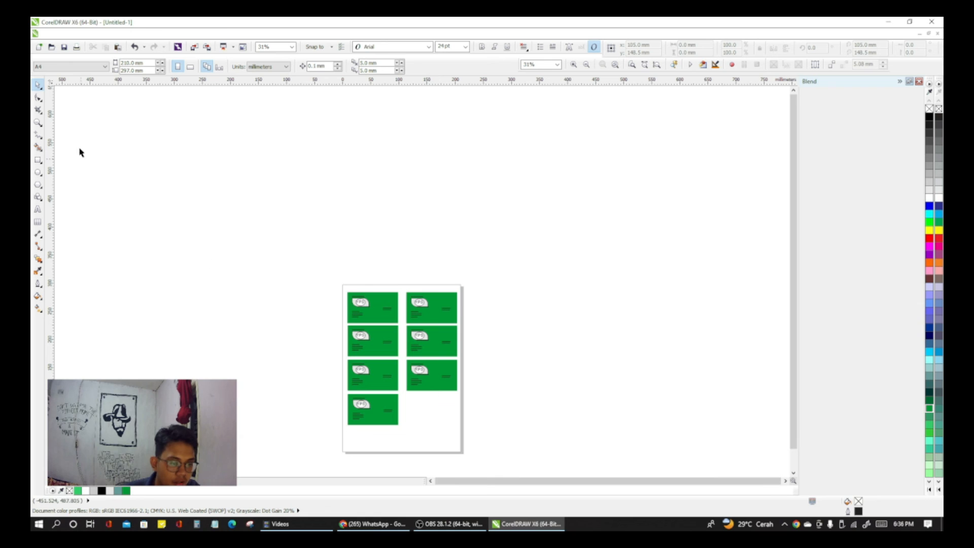
left_click(51, 34)
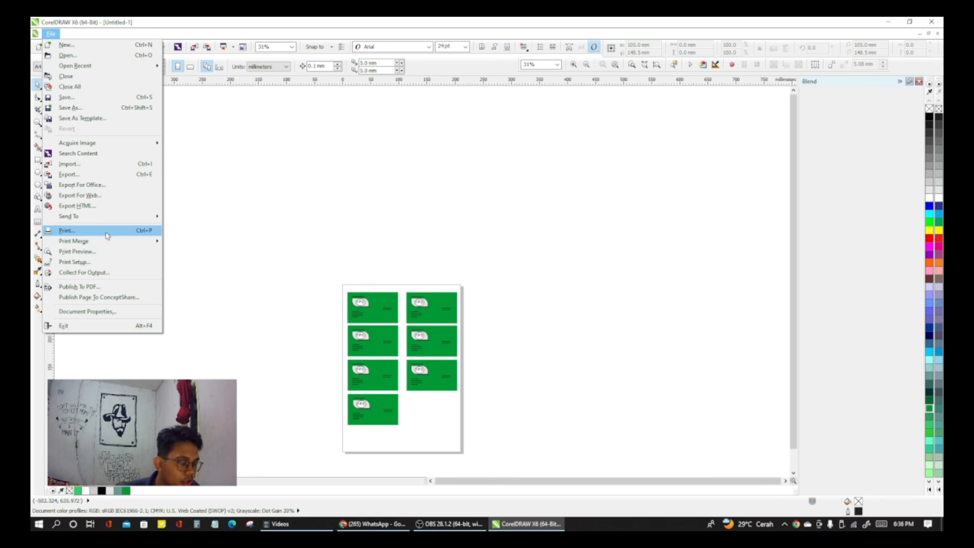
left_click(102, 252)
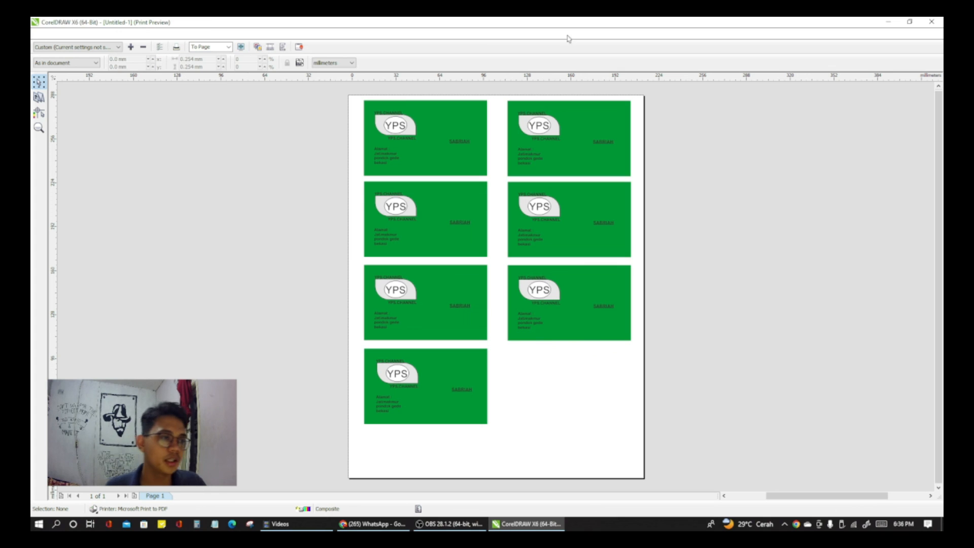
left_click(932, 22)
left_click(52, 34)
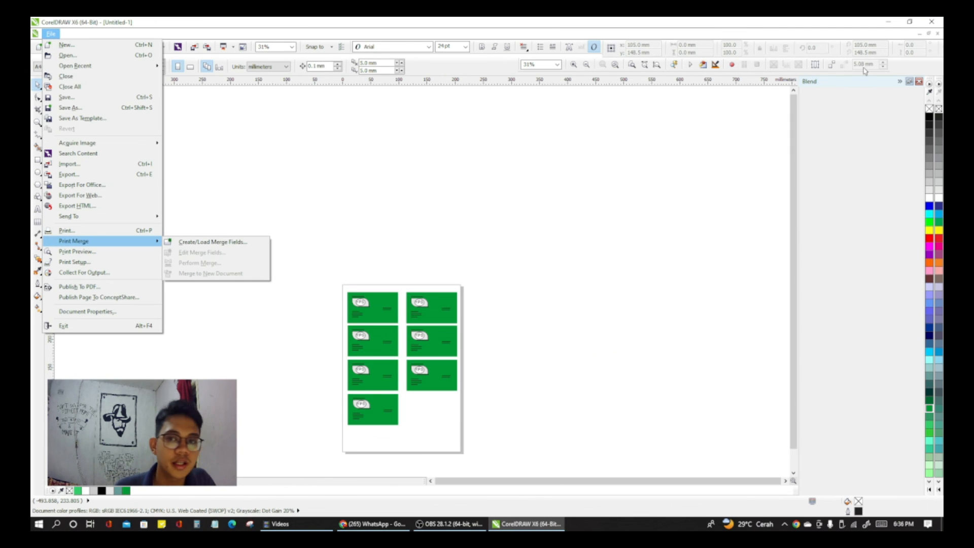
left_click(535, 229)
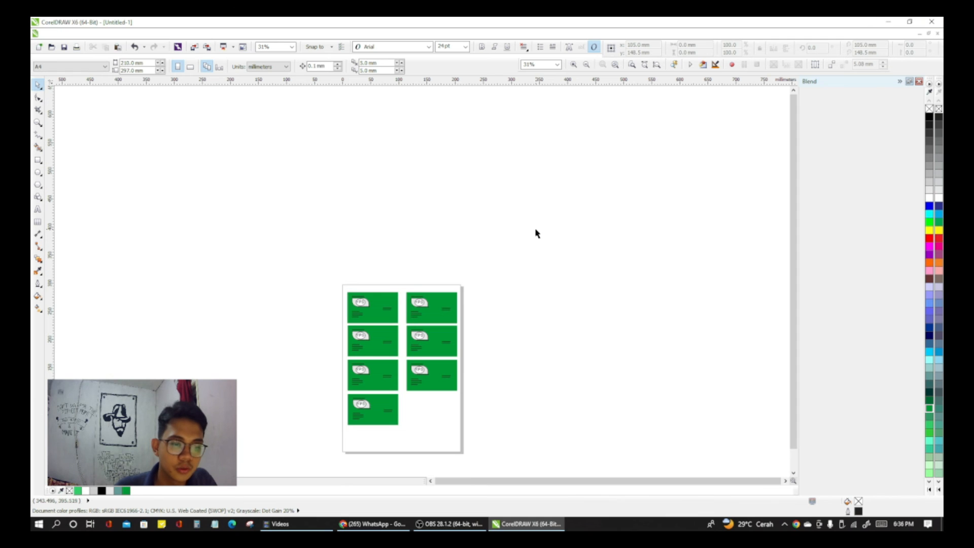
scroll(483, 322, "left", 3)
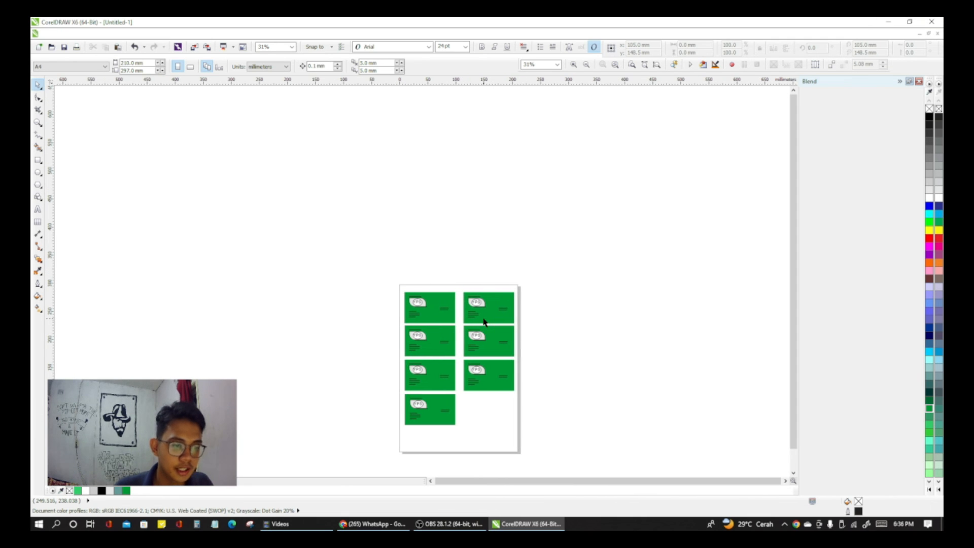
scroll(510, 330, "up", 1)
scroll(510, 330, "up", 1)
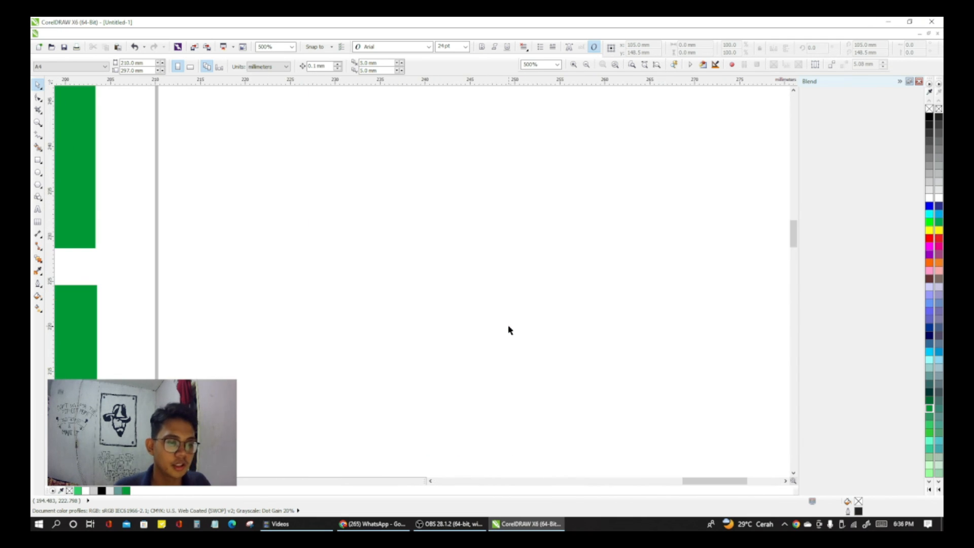
scroll(510, 330, "down", 1)
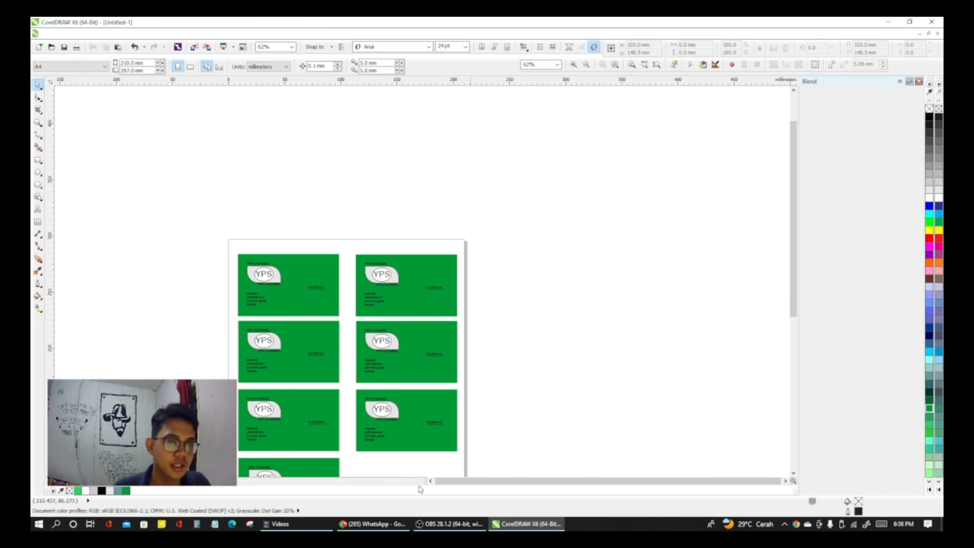